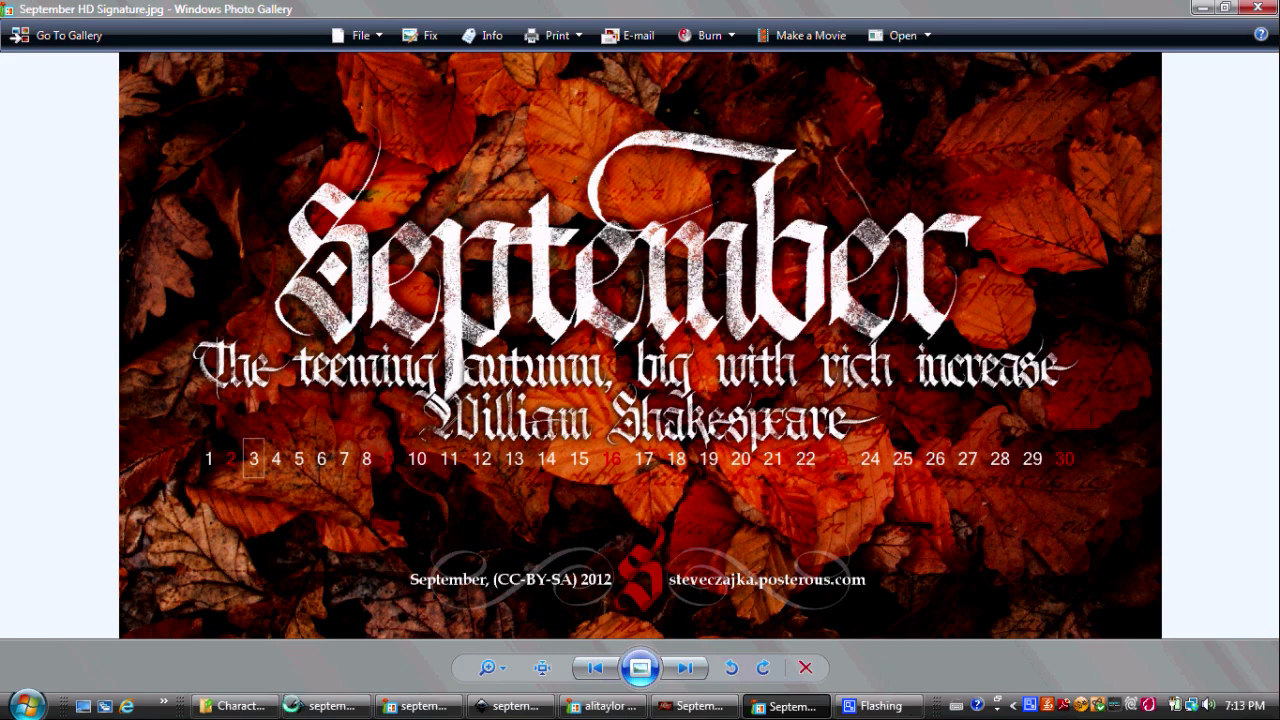
Step: Switch from Photo Gallery to the september.svg lettering in Inkscape
left_click(300, 706)
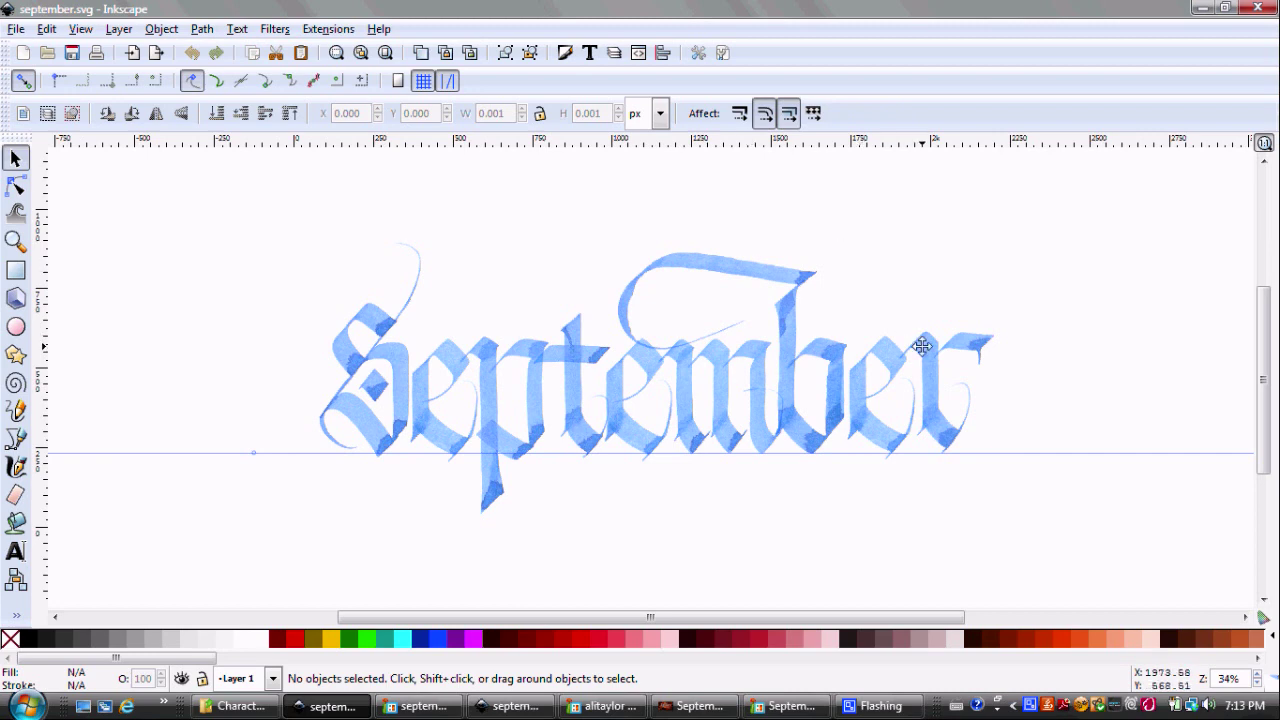
left_click_drag(921, 346, 985, 320)
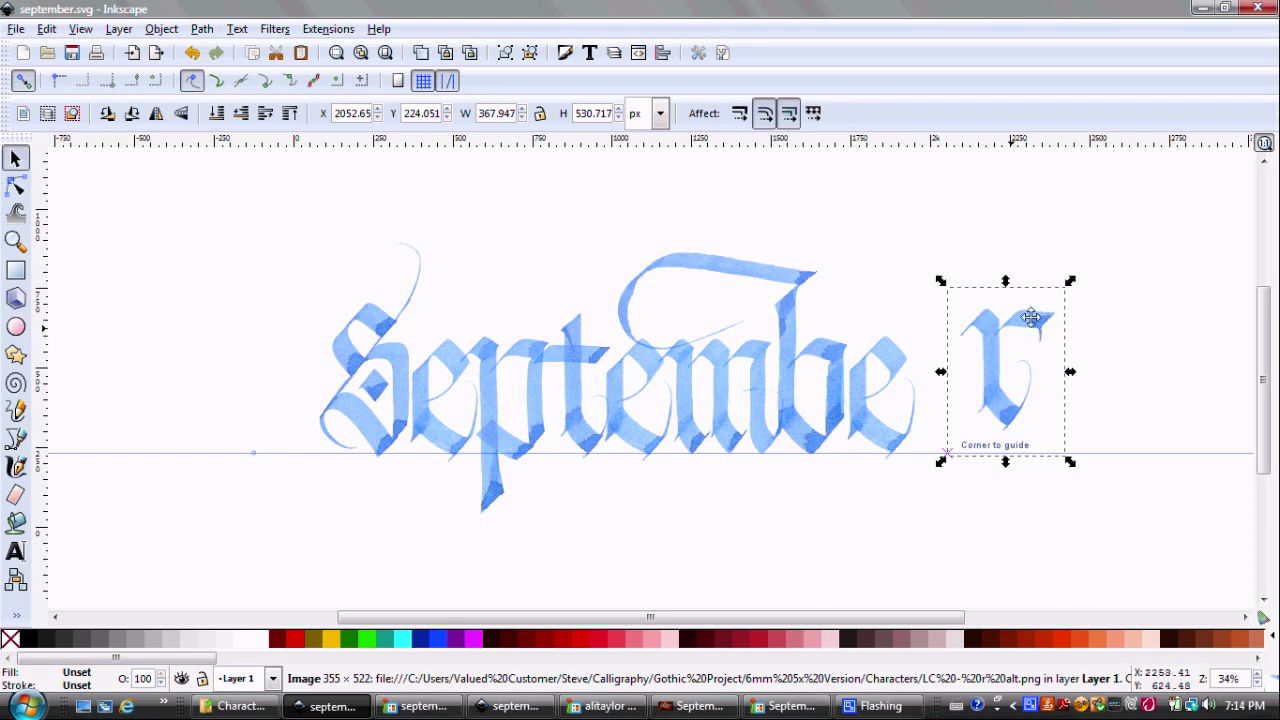
left_click(1012, 323)
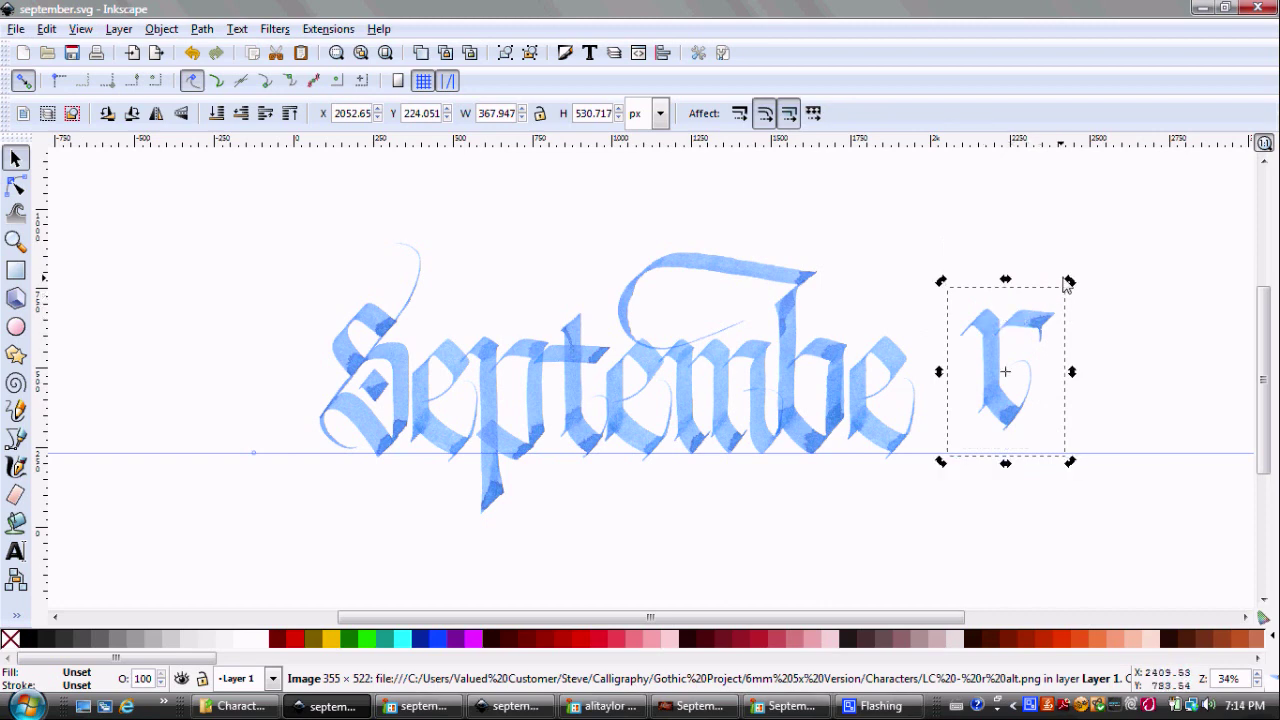
left_click_drag(1080, 291, 1070, 258)
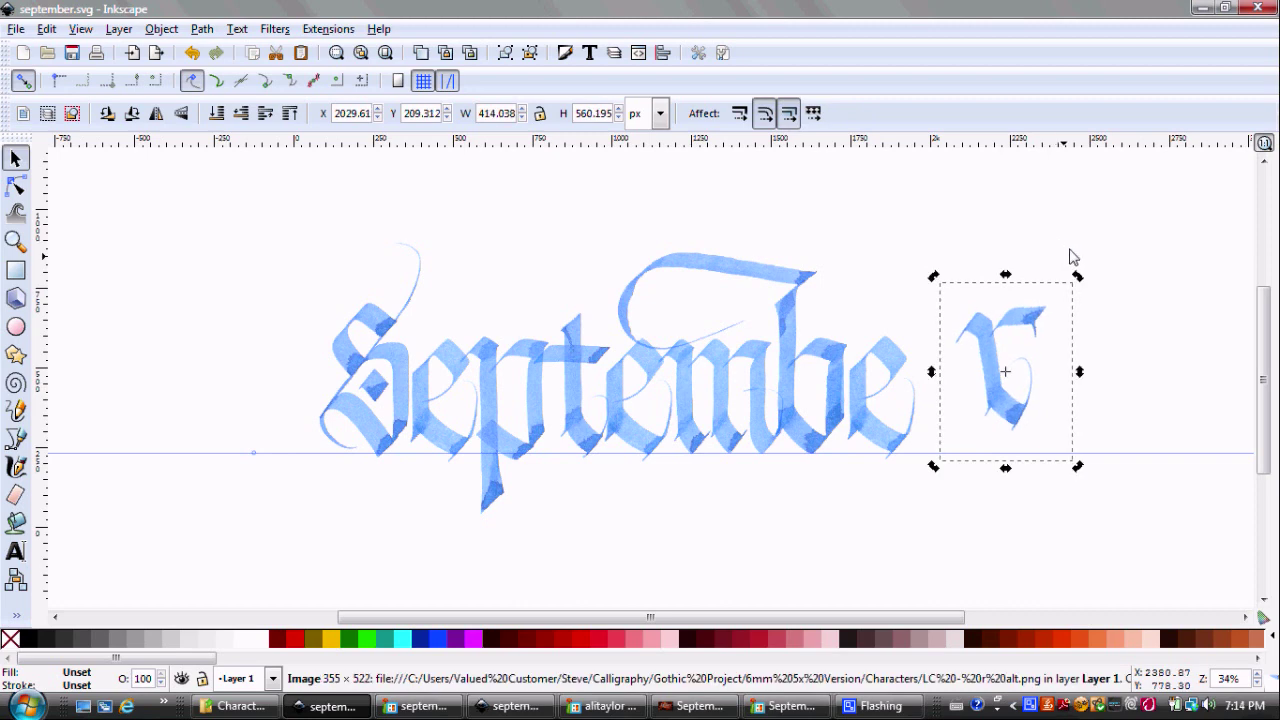
key("ctrl+z")
key("ctrl+z")
key("ctrl+z")
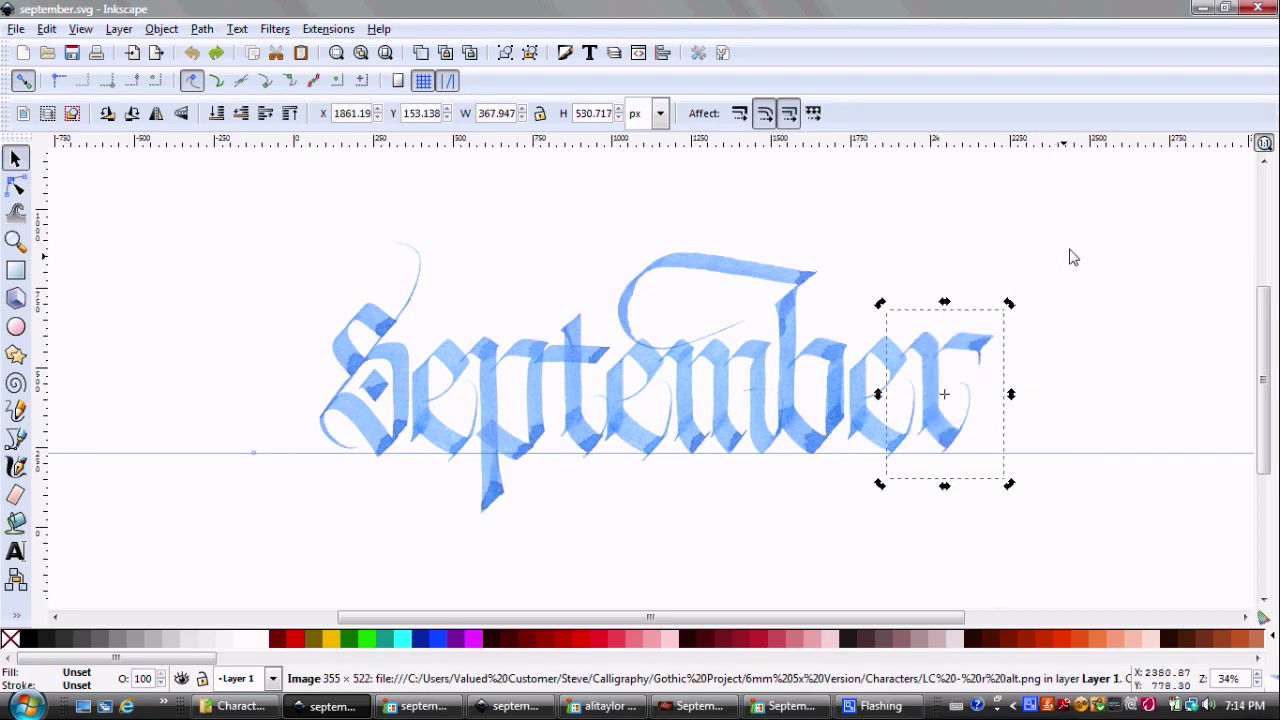
left_click(712, 264)
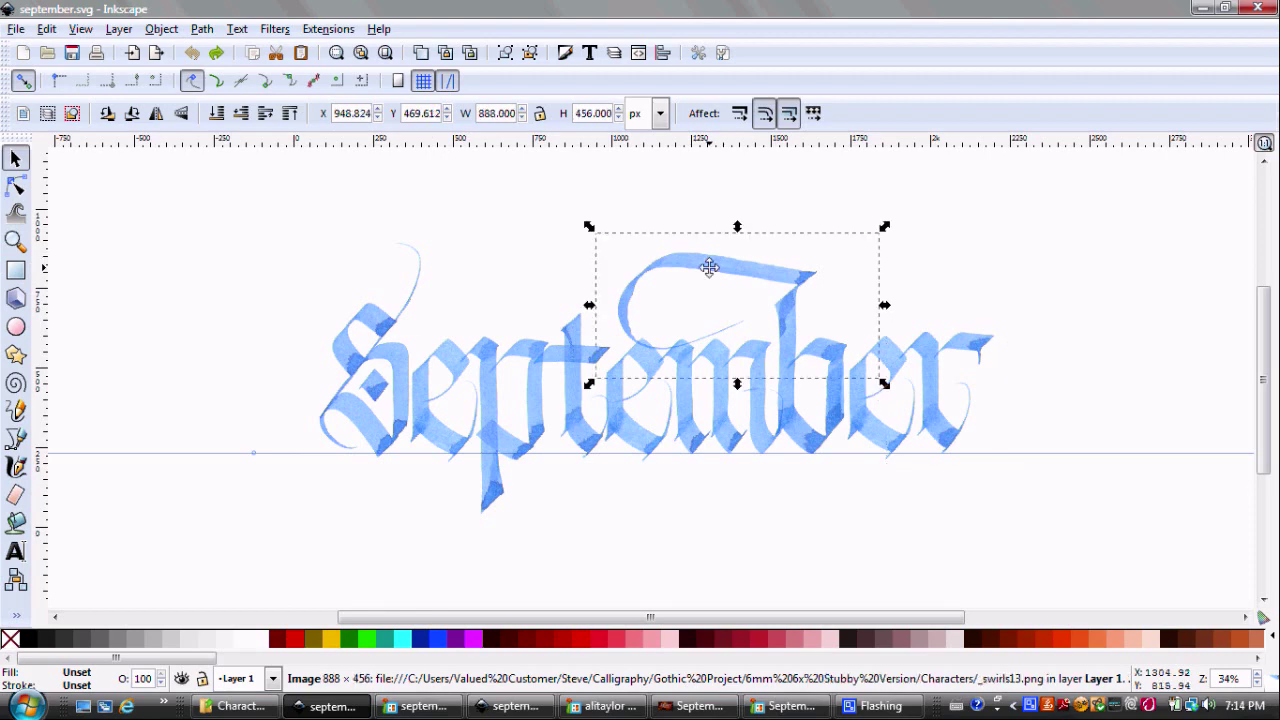
left_click_drag(709, 267, 490, 292)
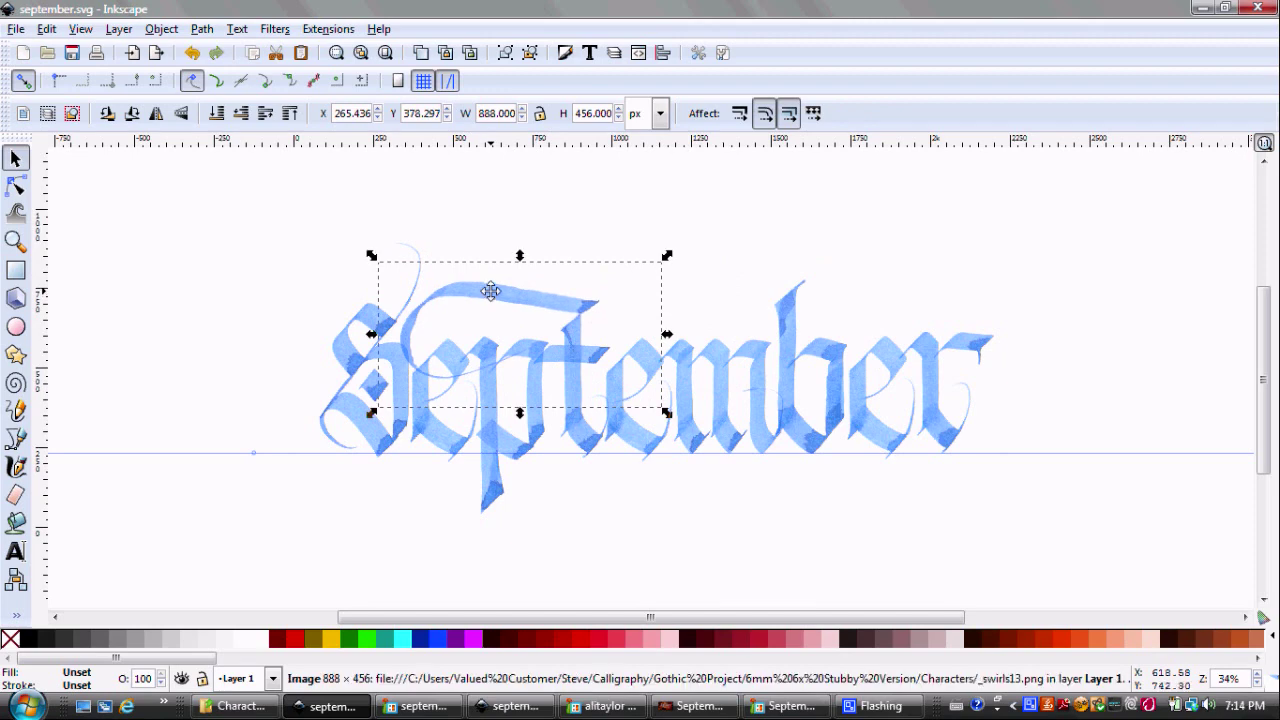
key("ctrl+z")
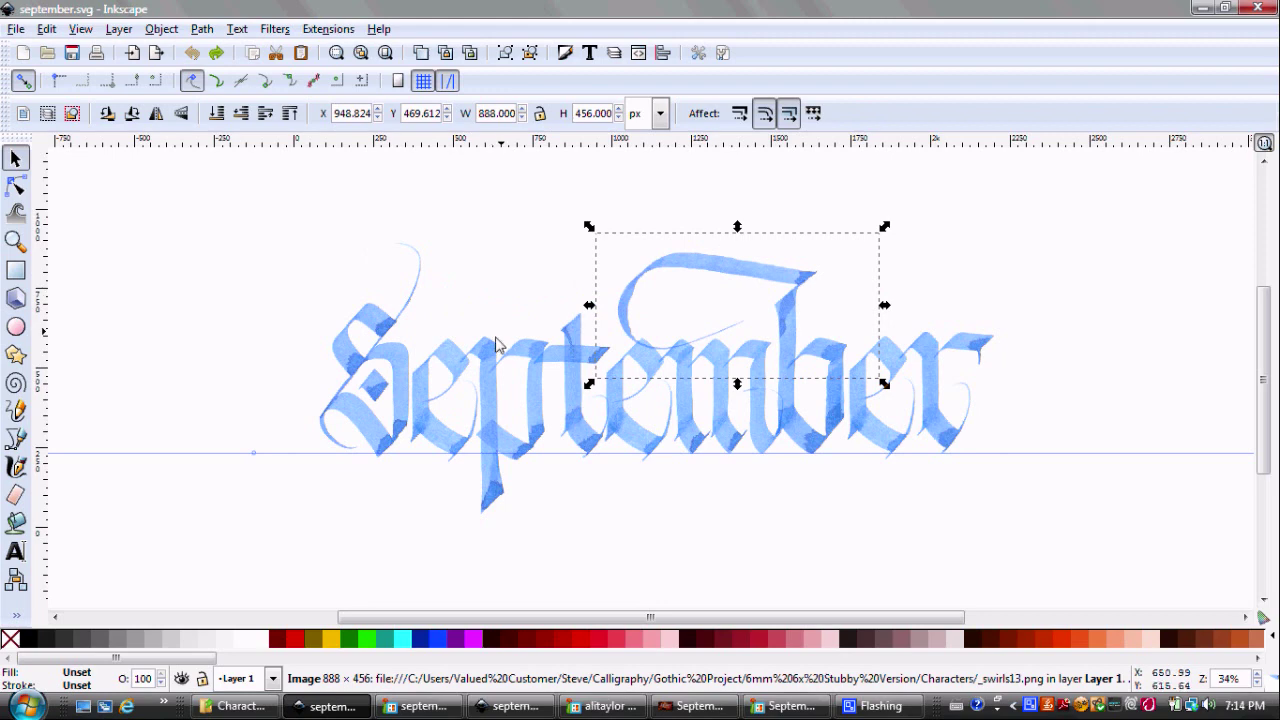
left_click(250, 707)
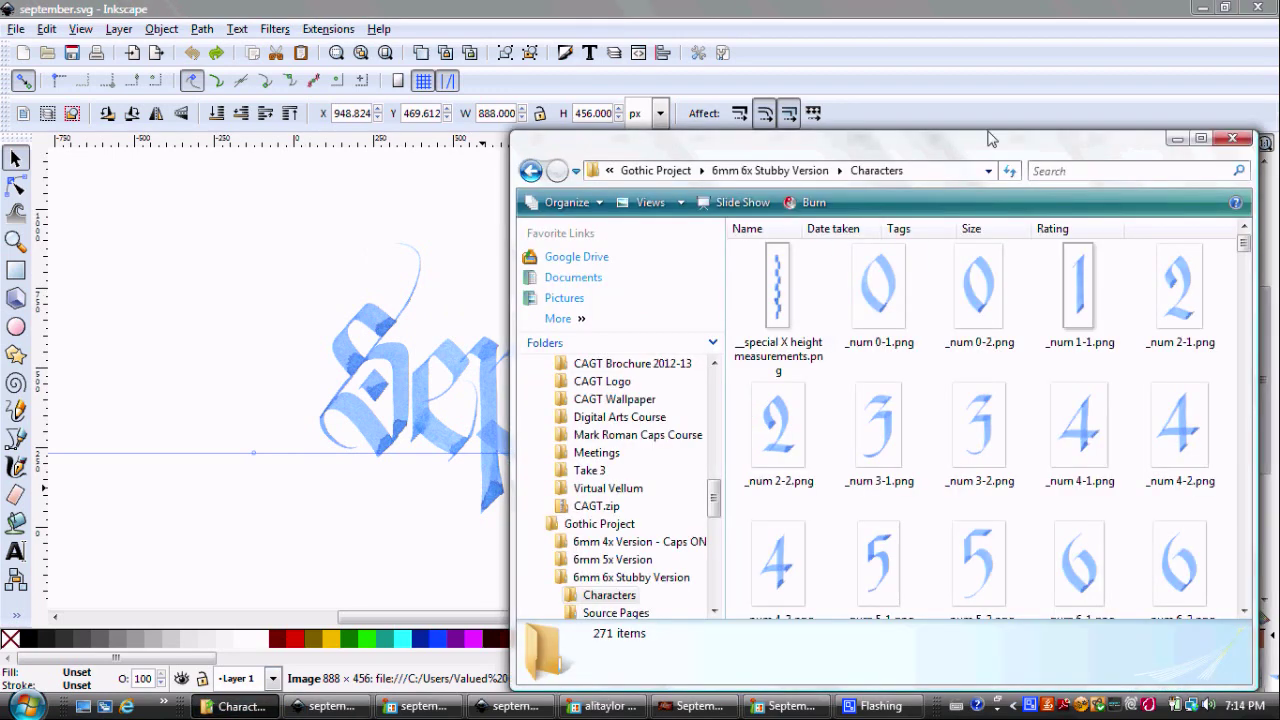
Step: Drag _swirls45.png from the Characters folder into Inkscape, trailing it off the final r
left_click_drag(990, 138, 499, 70)
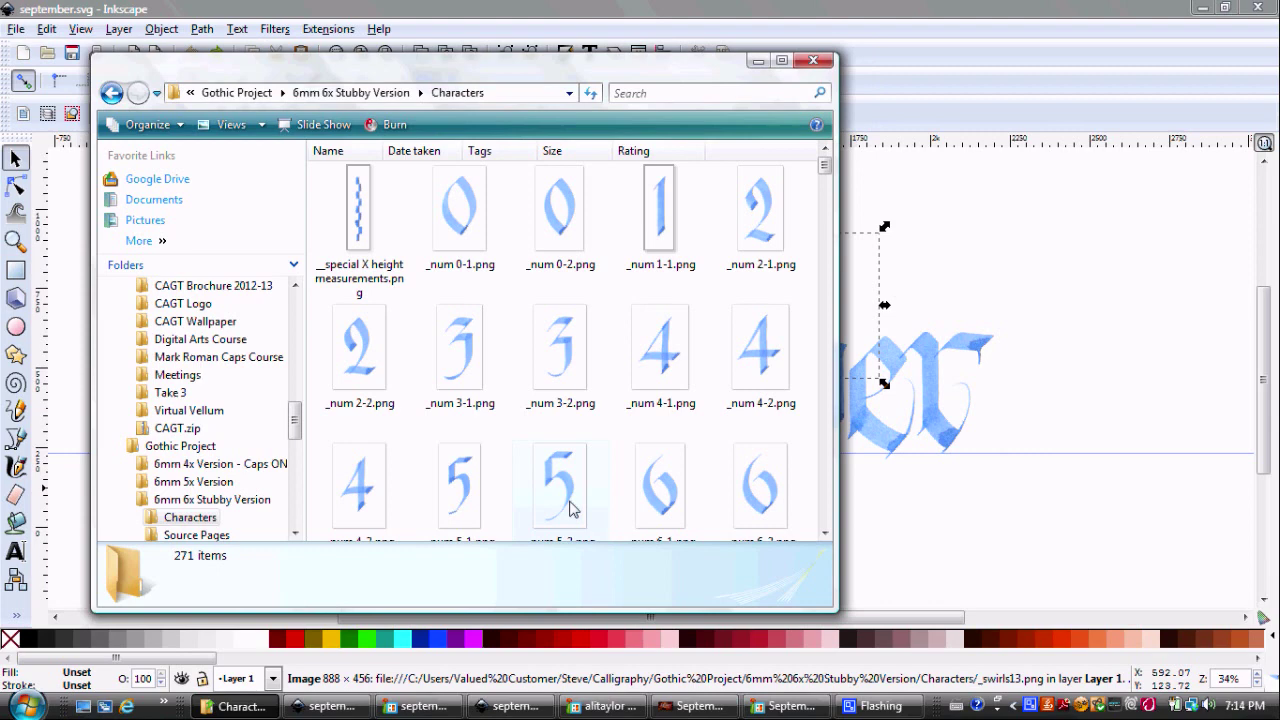
left_click_drag(826, 168, 822, 294)
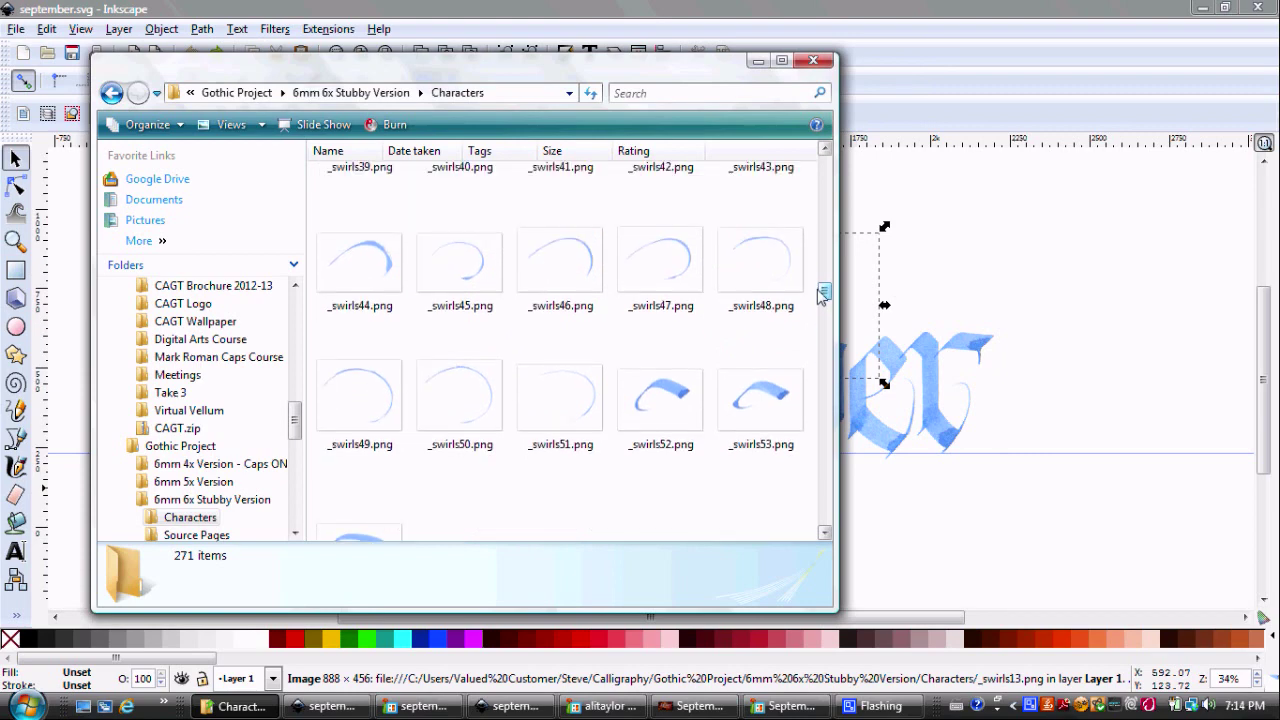
left_click_drag(460, 262, 1017, 318)
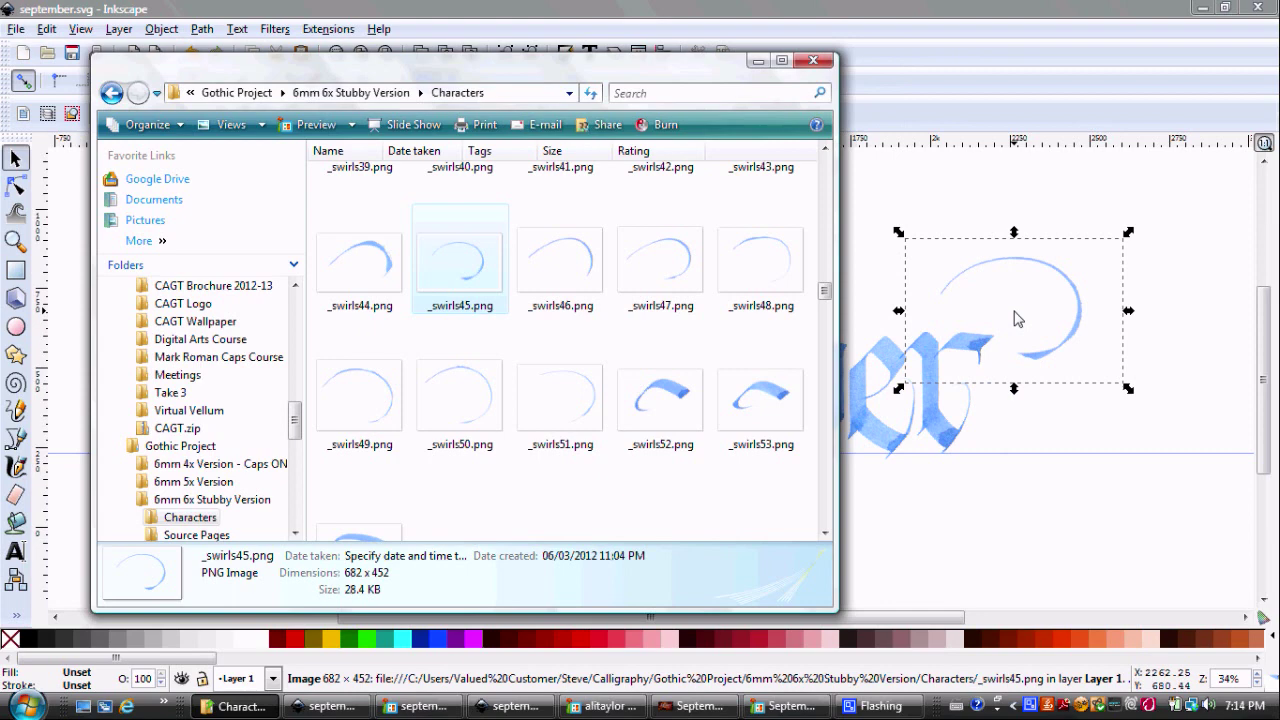
left_click_drag(1090, 309, 1131, 360)
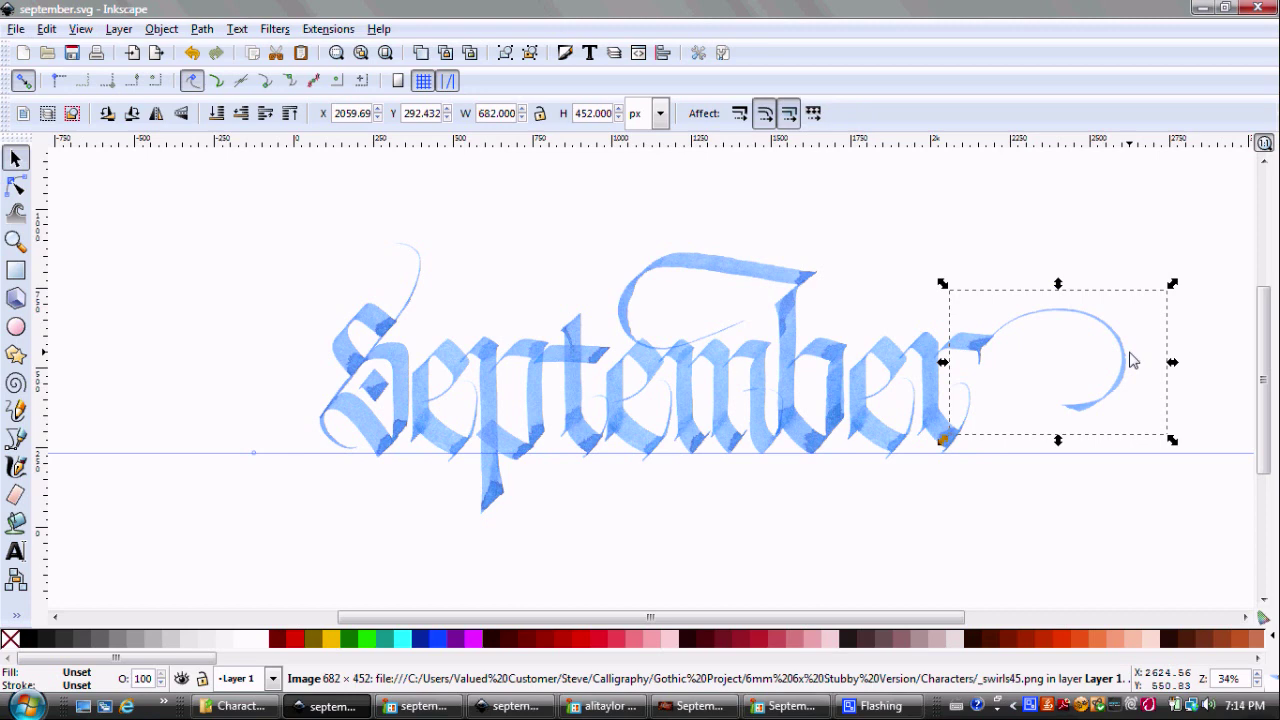
left_click(1100, 230)
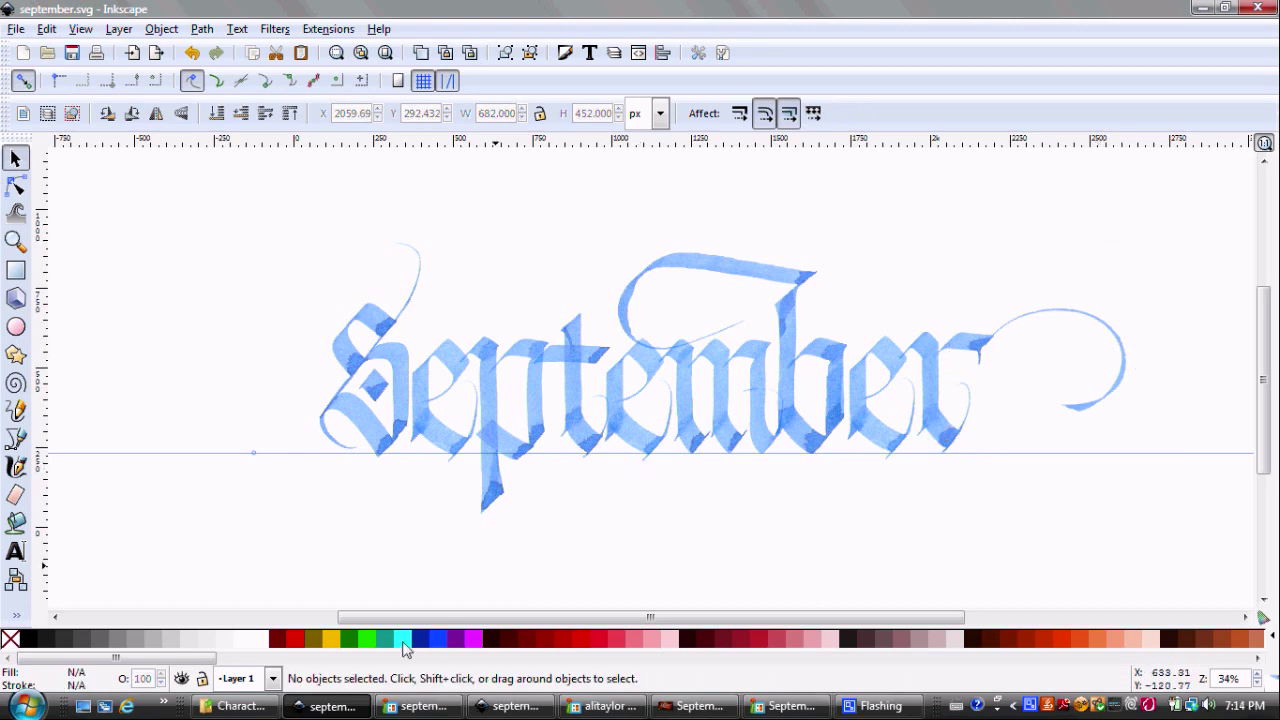
Step: Bring r1.png from the Characters folder into the Inkscape drawing
left_click(238, 706)
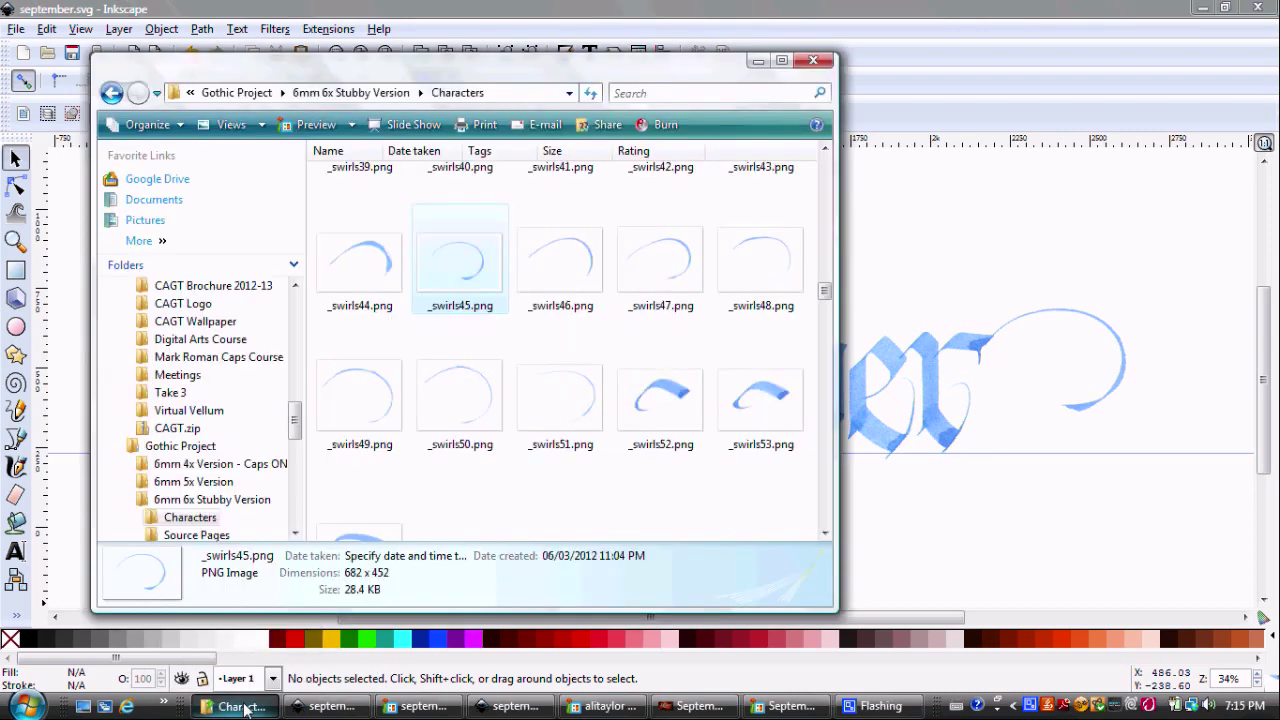
left_click_drag(825, 290, 824, 440)
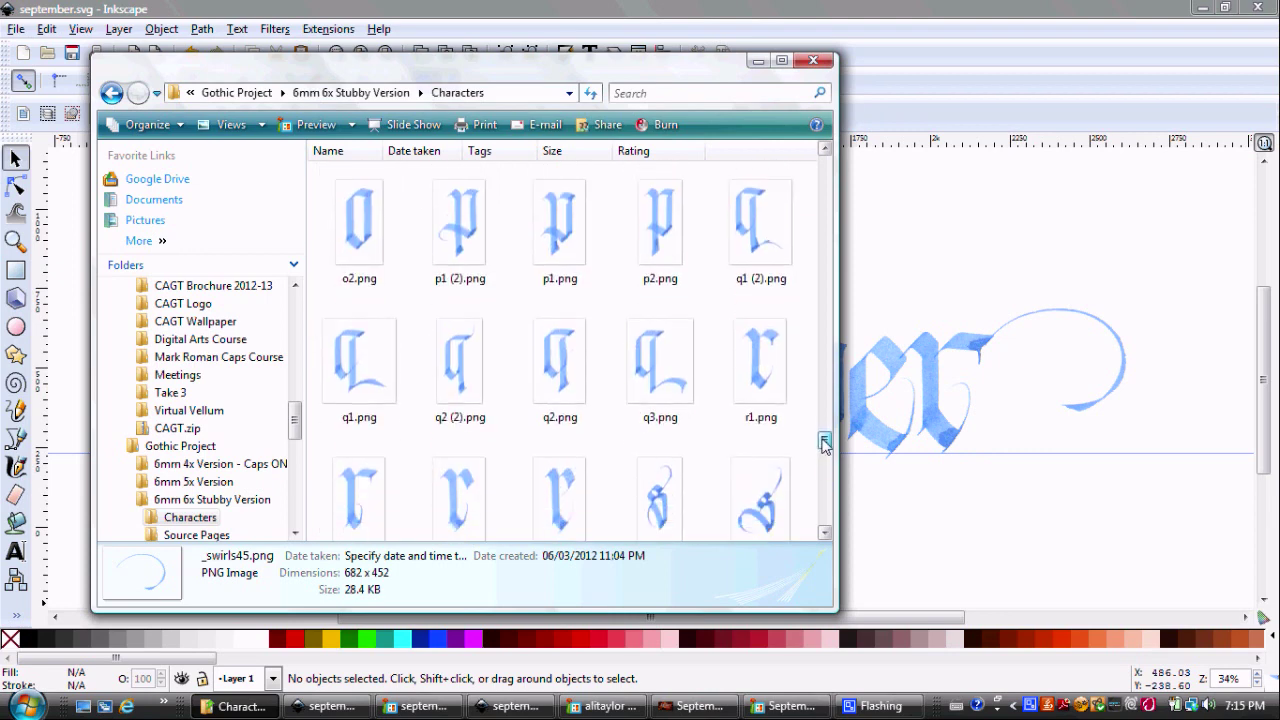
left_click(760, 353)
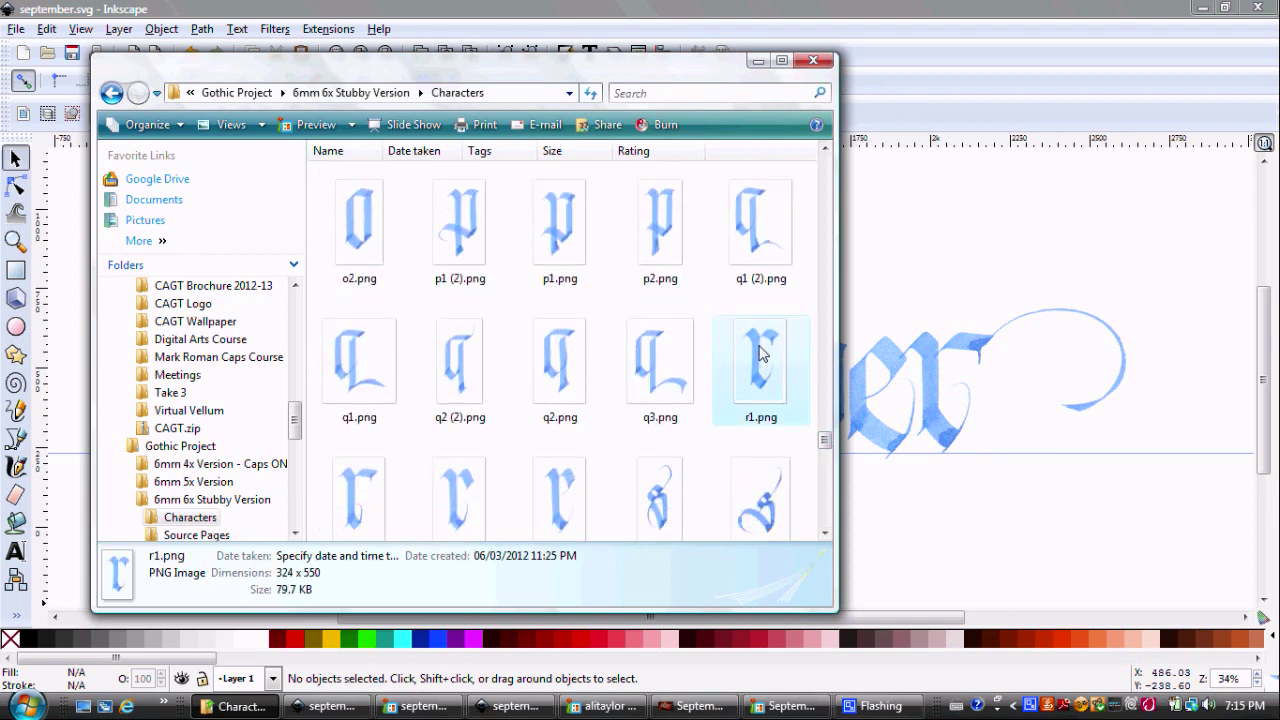
left_click_drag(760, 353, 981, 222)
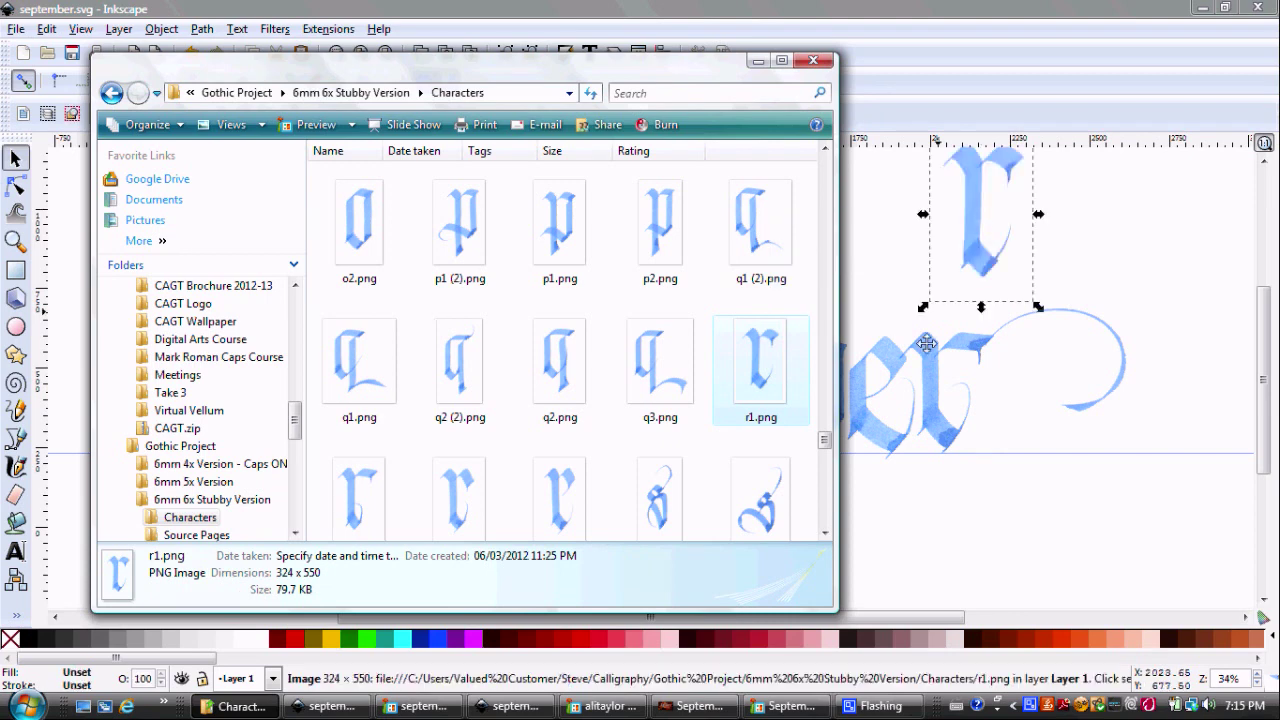
Step: Delete the 'er' image, try r1 after 'be', then remove r1 again
left_click(930, 363)
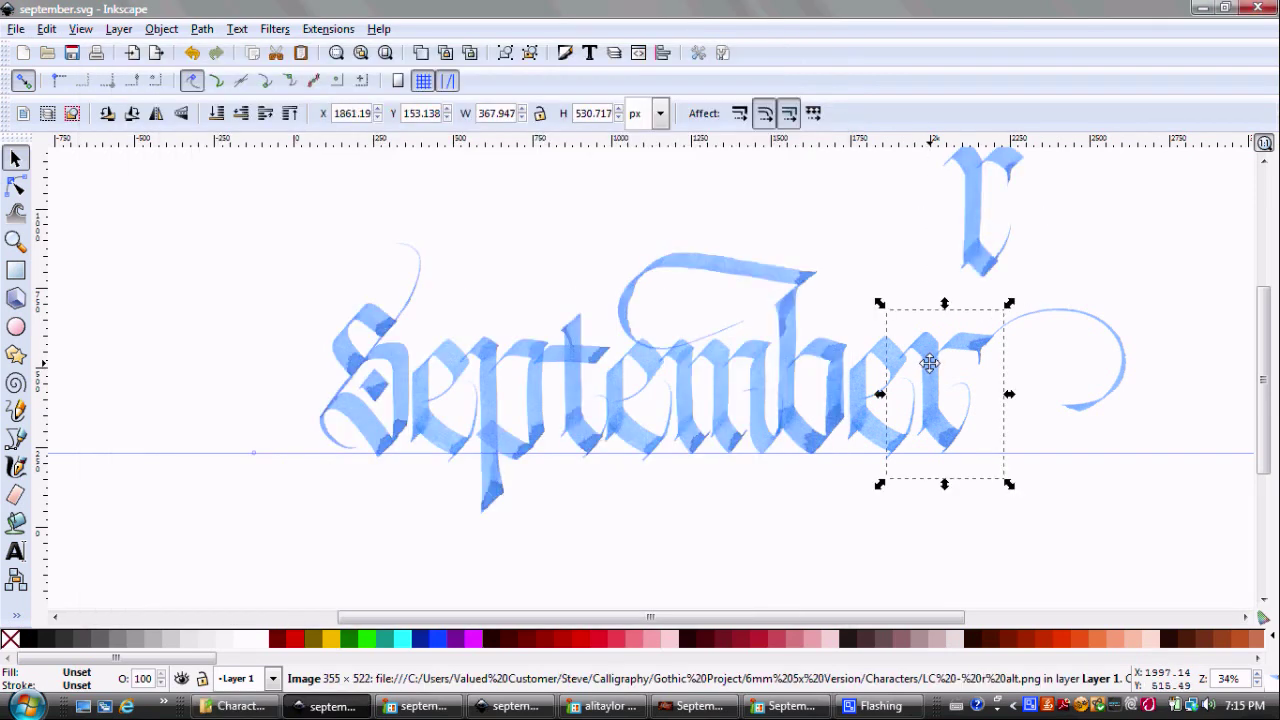
key("Delete")
left_click(974, 178)
left_click_drag(974, 178, 932, 377)
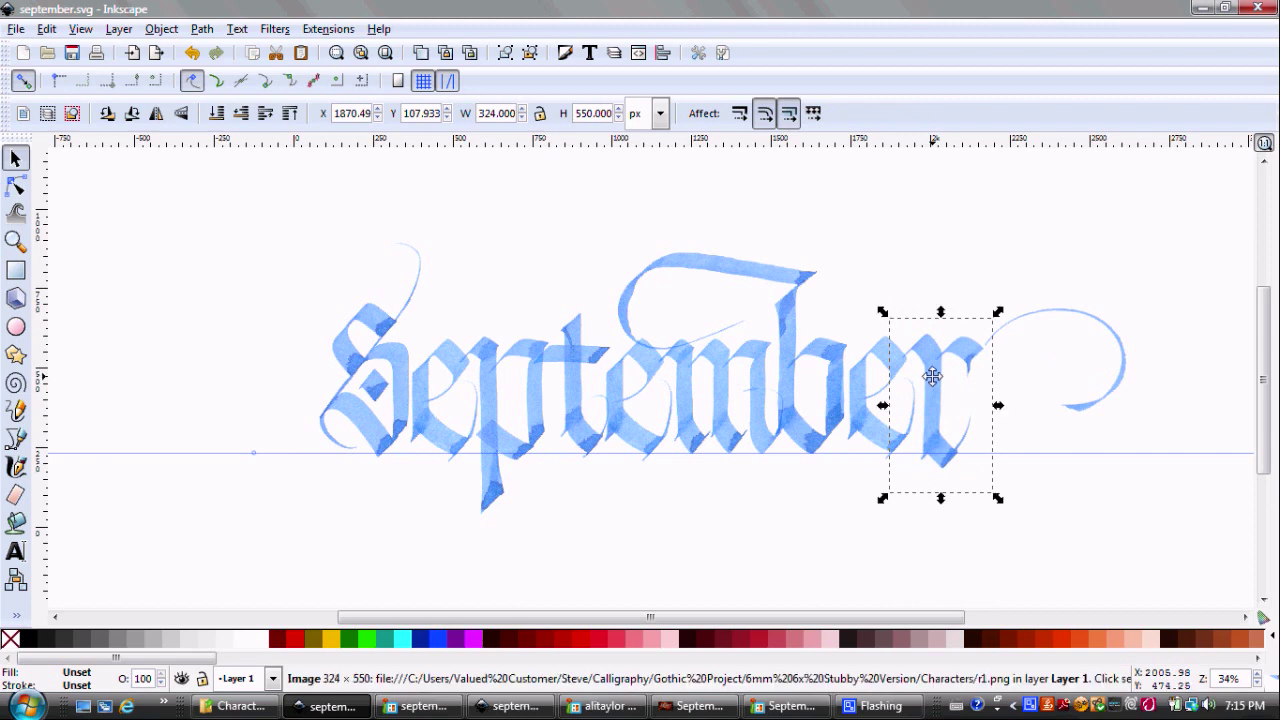
left_click_drag(932, 376, 972, 185)
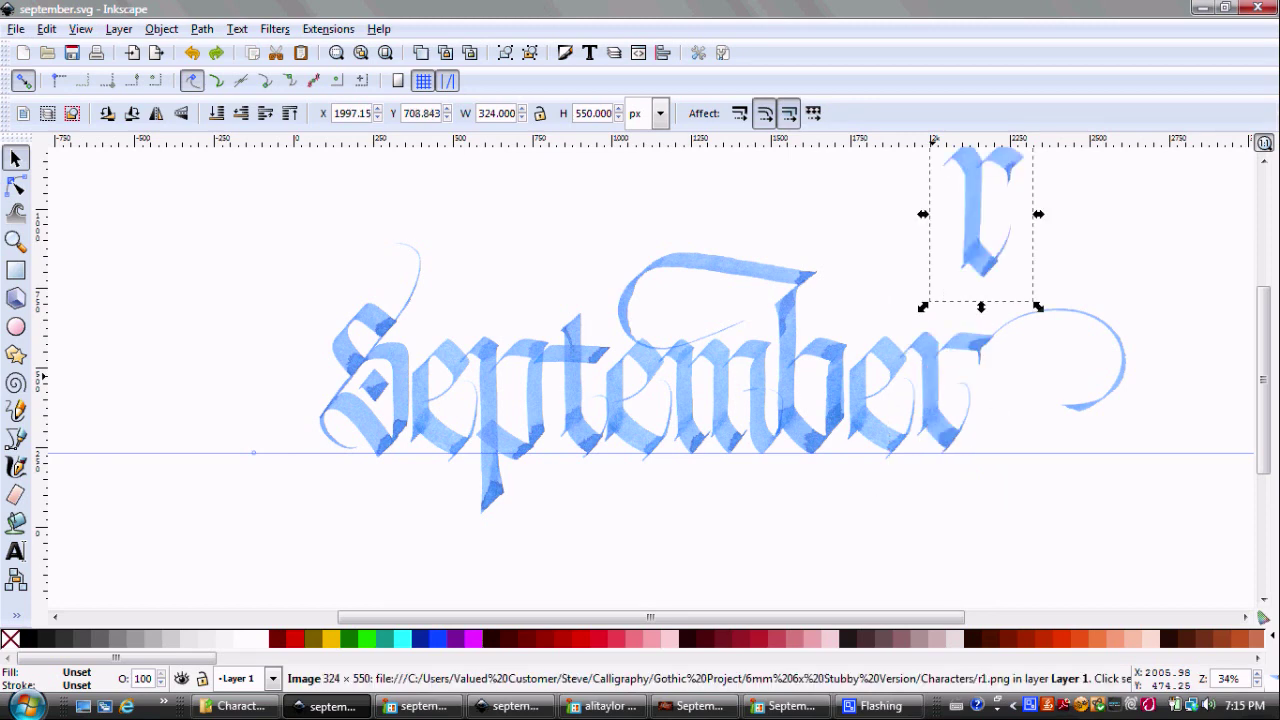
key("Delete")
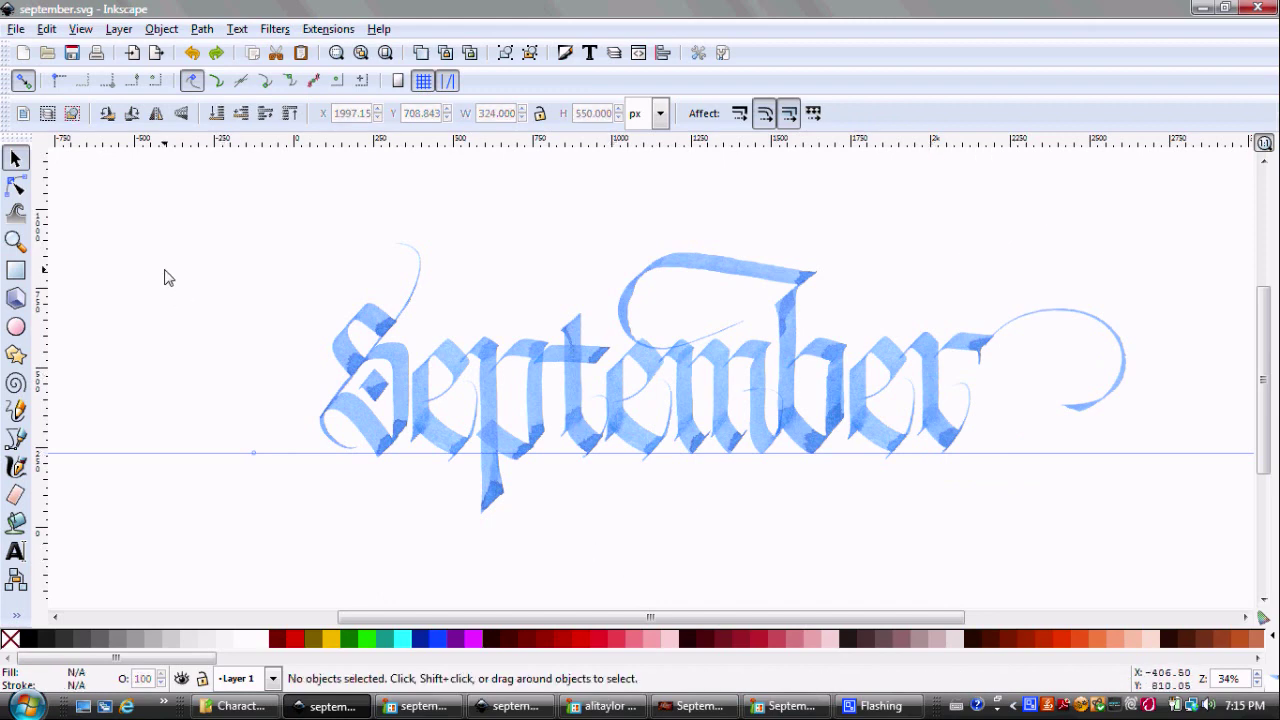
left_click(15, 30)
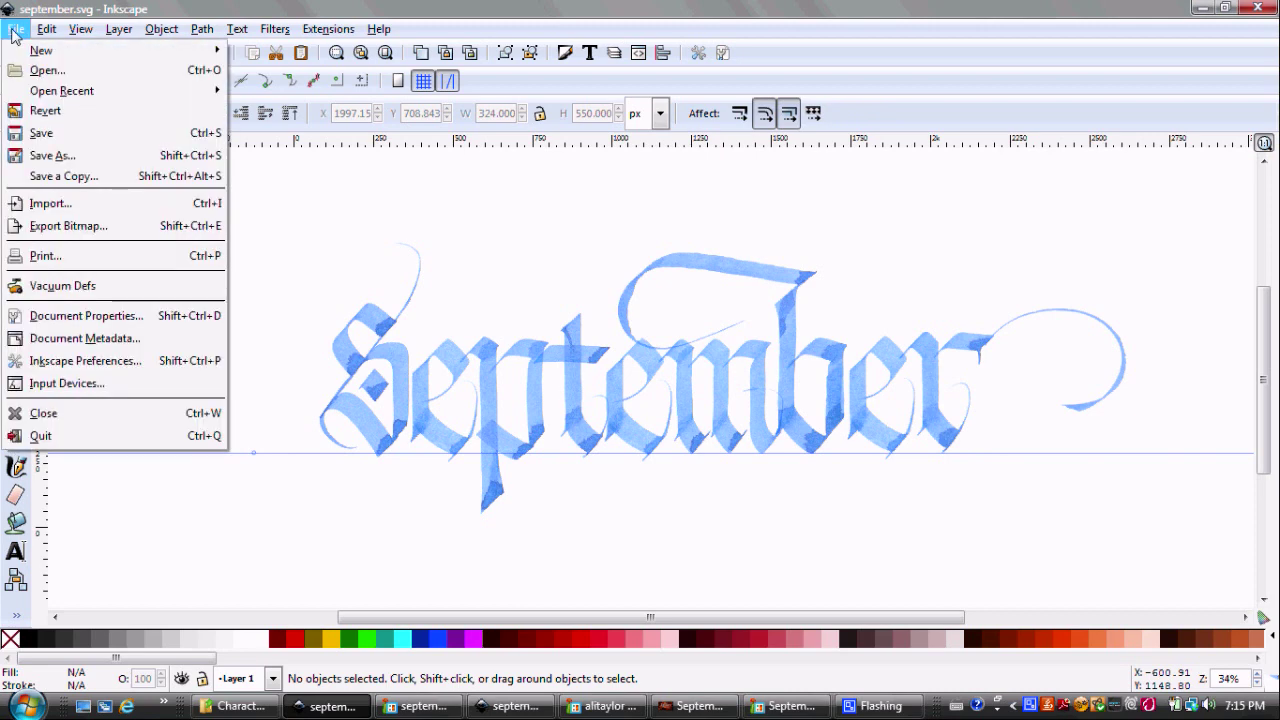
left_click(58, 228)
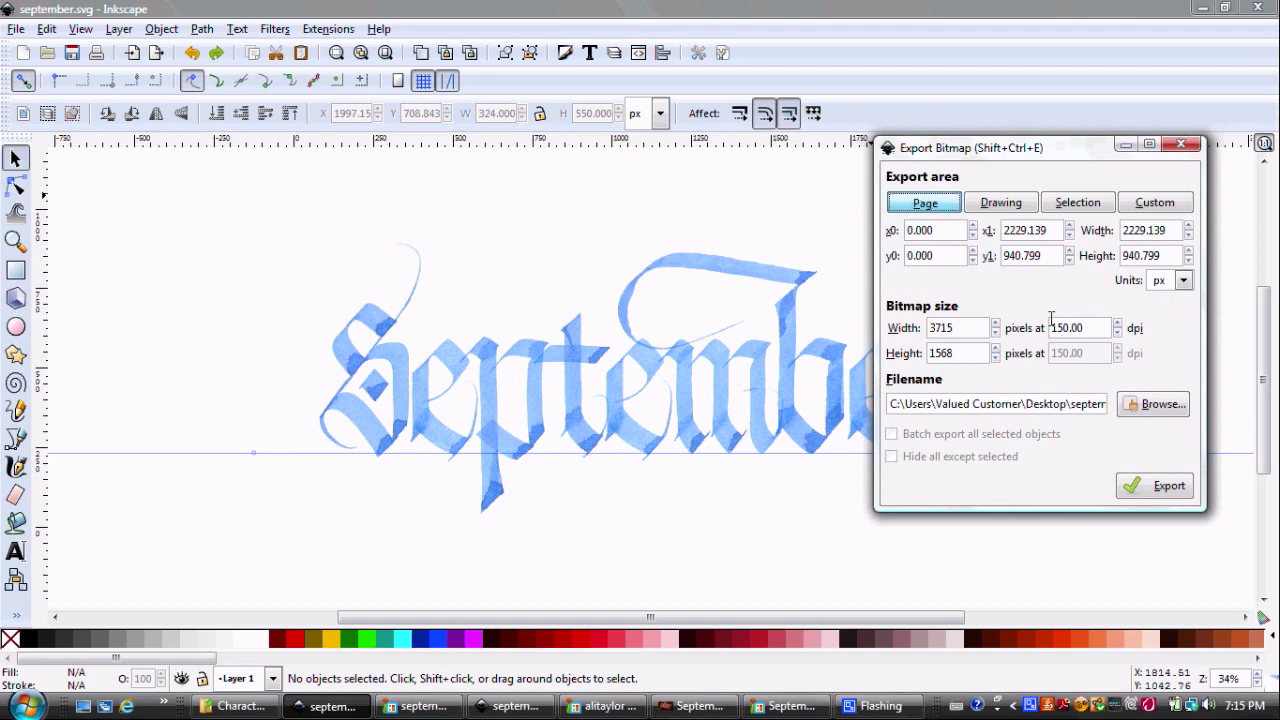
left_click(1137, 406)
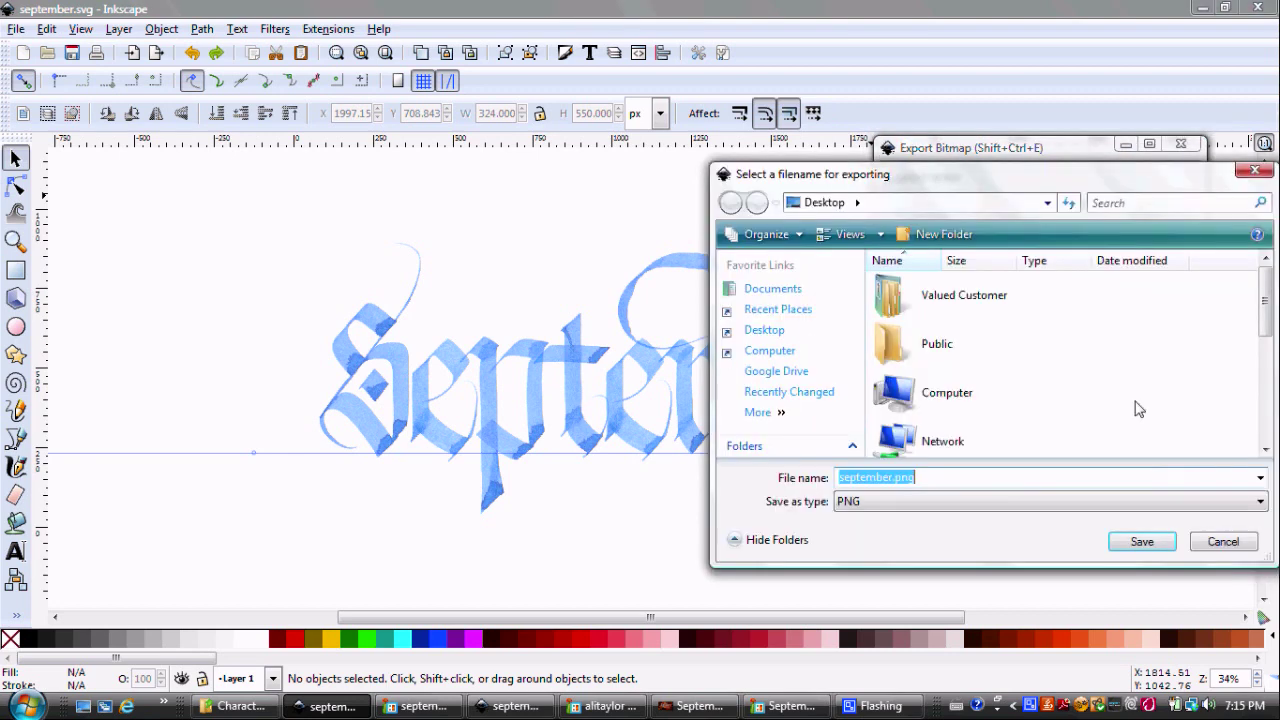
left_click(1228, 547)
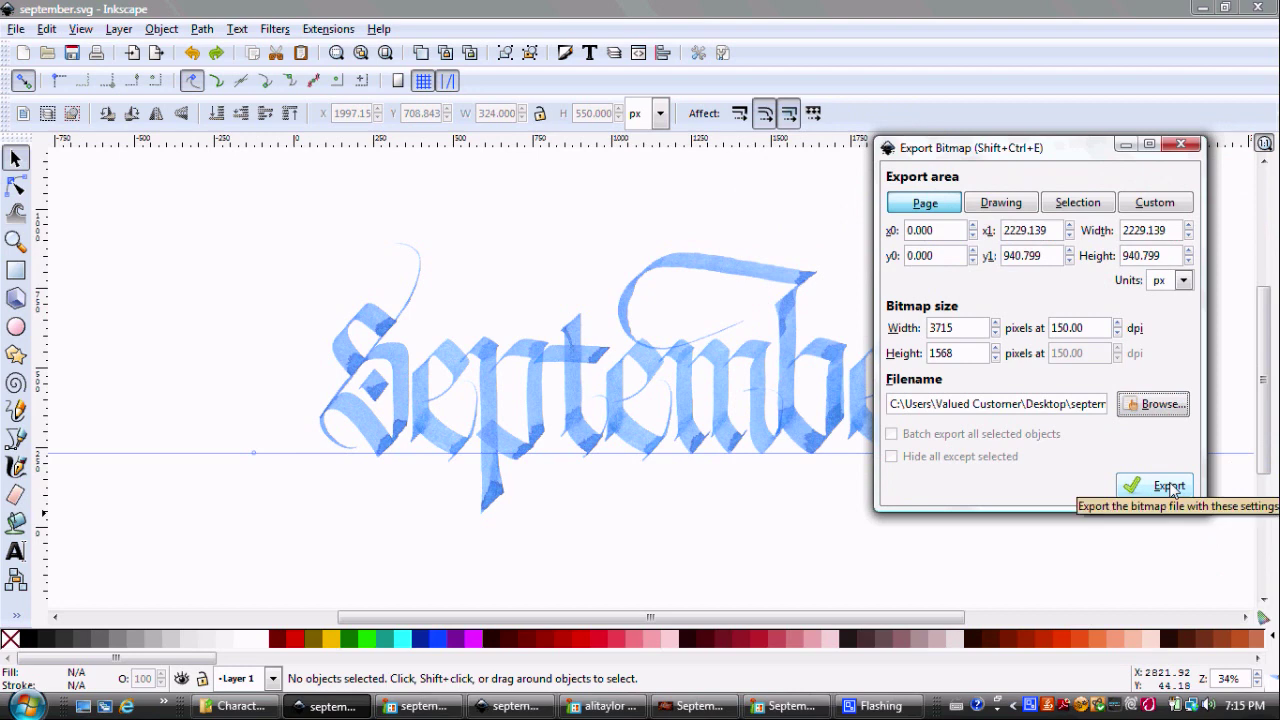
left_click(1183, 146)
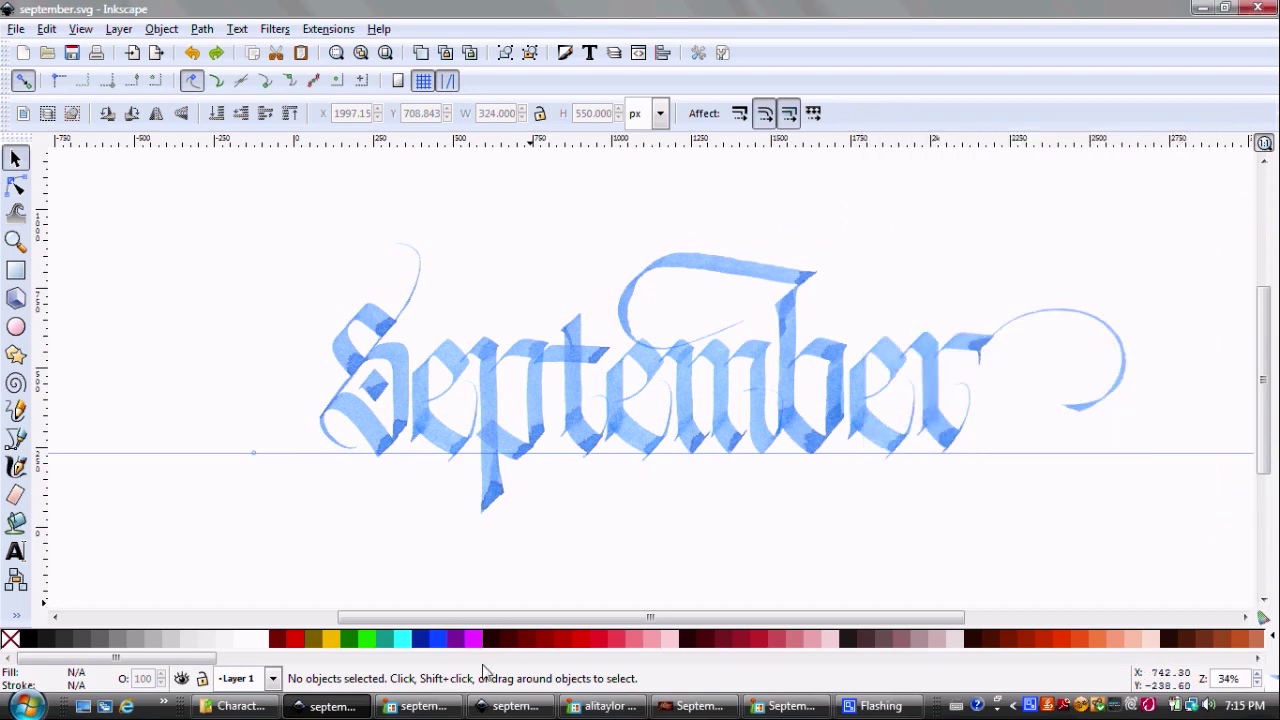
left_click(430, 711)
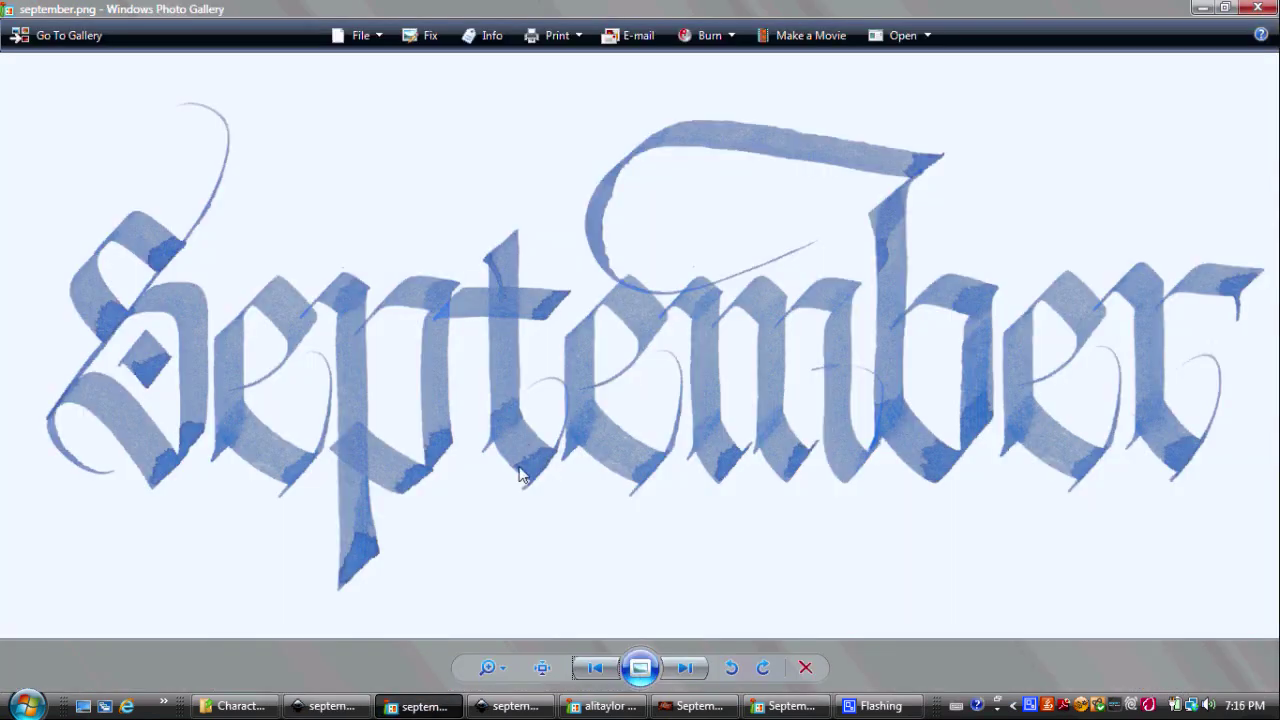
Step: Switch to the black-and-white september BW.svg drawing in Inkscape
left_click(511, 707)
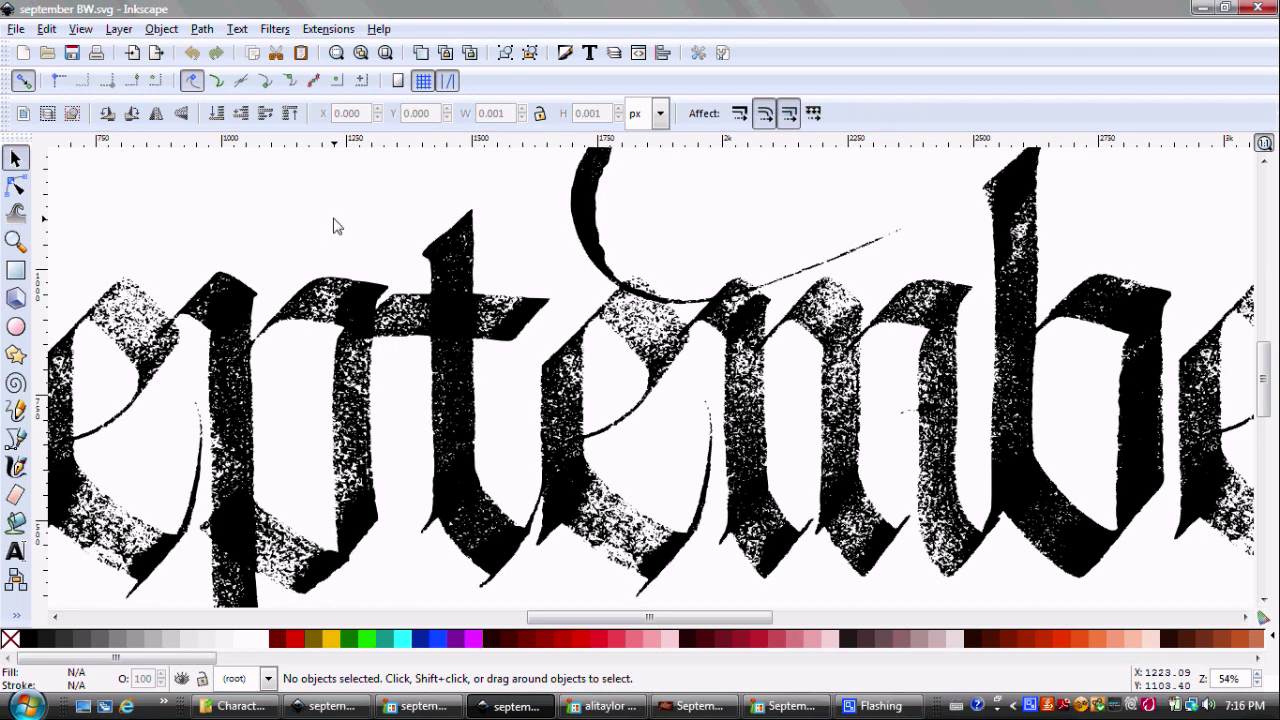
Step: Trace Bitmap the lettering at 0.650 brightness cutoff, then zoom out to the whole word
left_click(236, 29)
mouse_move(202, 28)
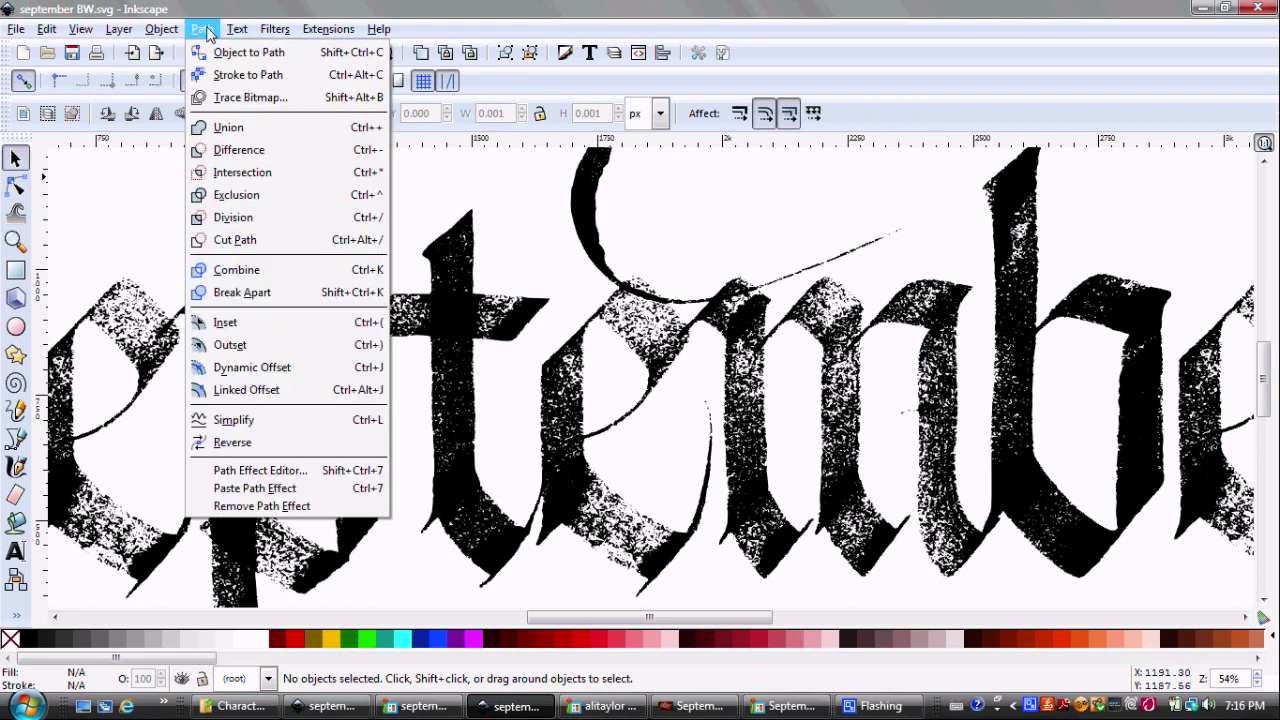
left_click(222, 97)
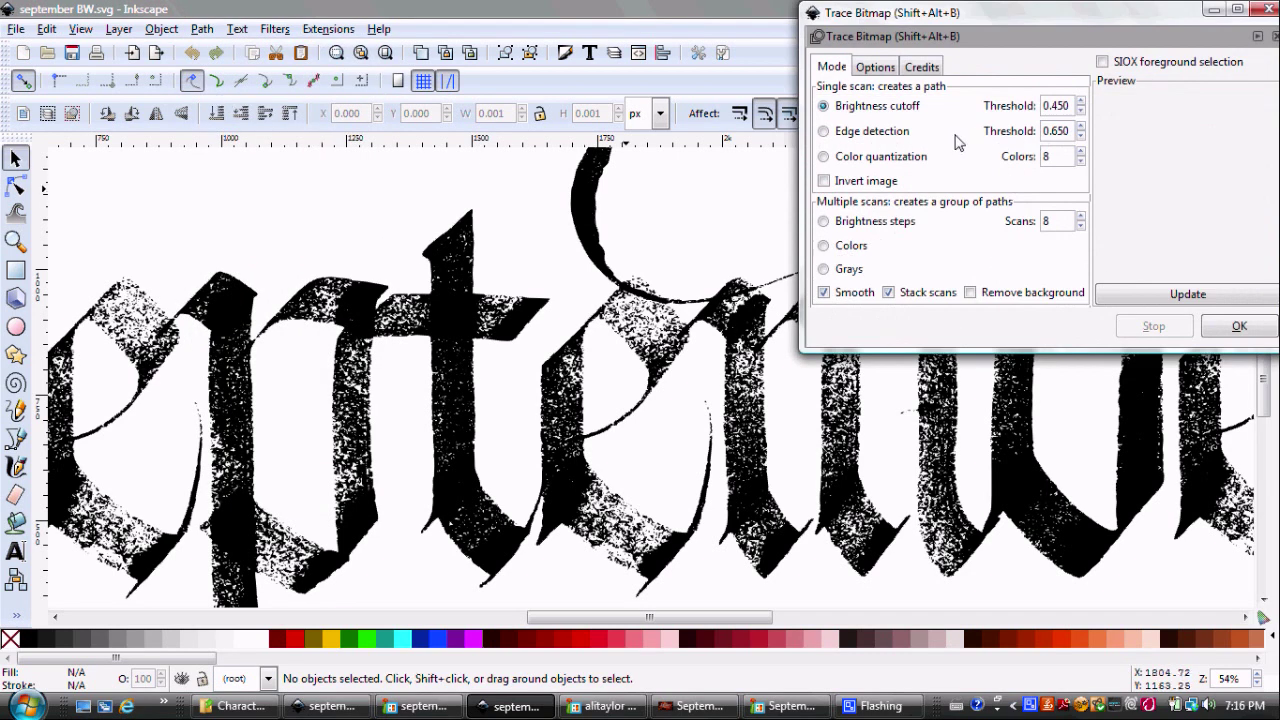
left_click(1058, 104)
key("BackSpace")
type("6")
key("Tab")
left_click(1239, 327)
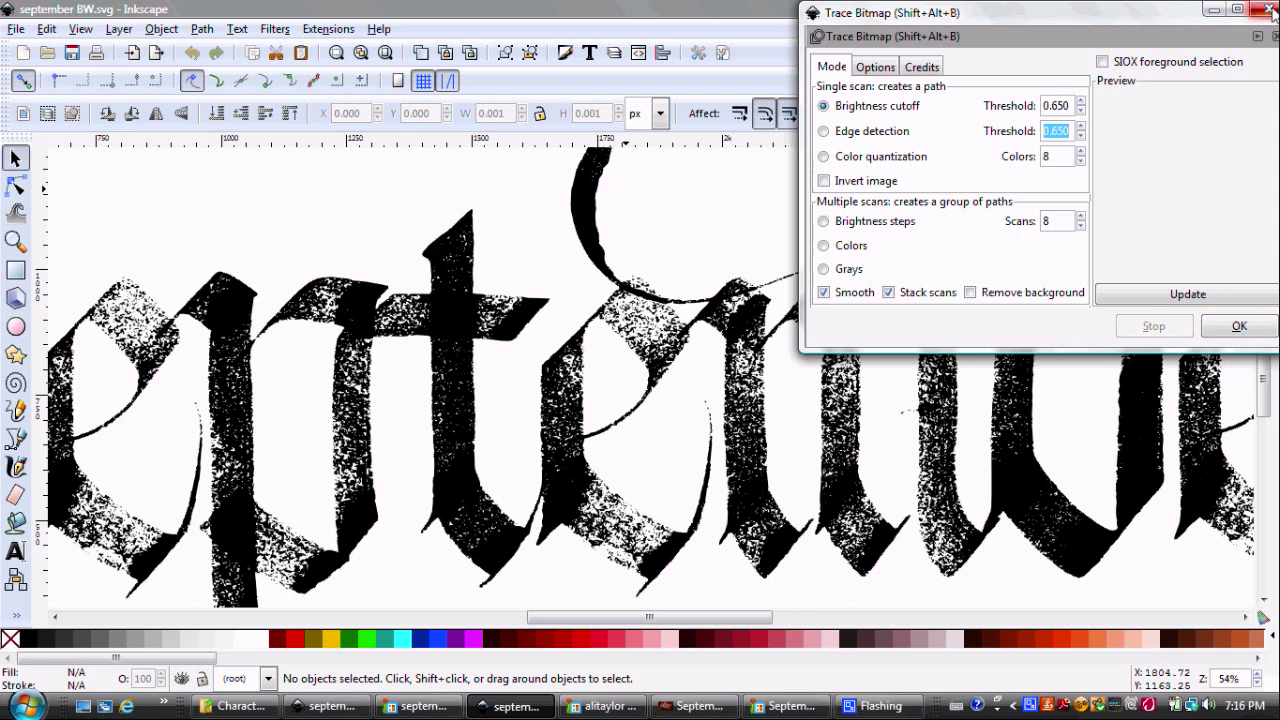
left_click(1266, 10)
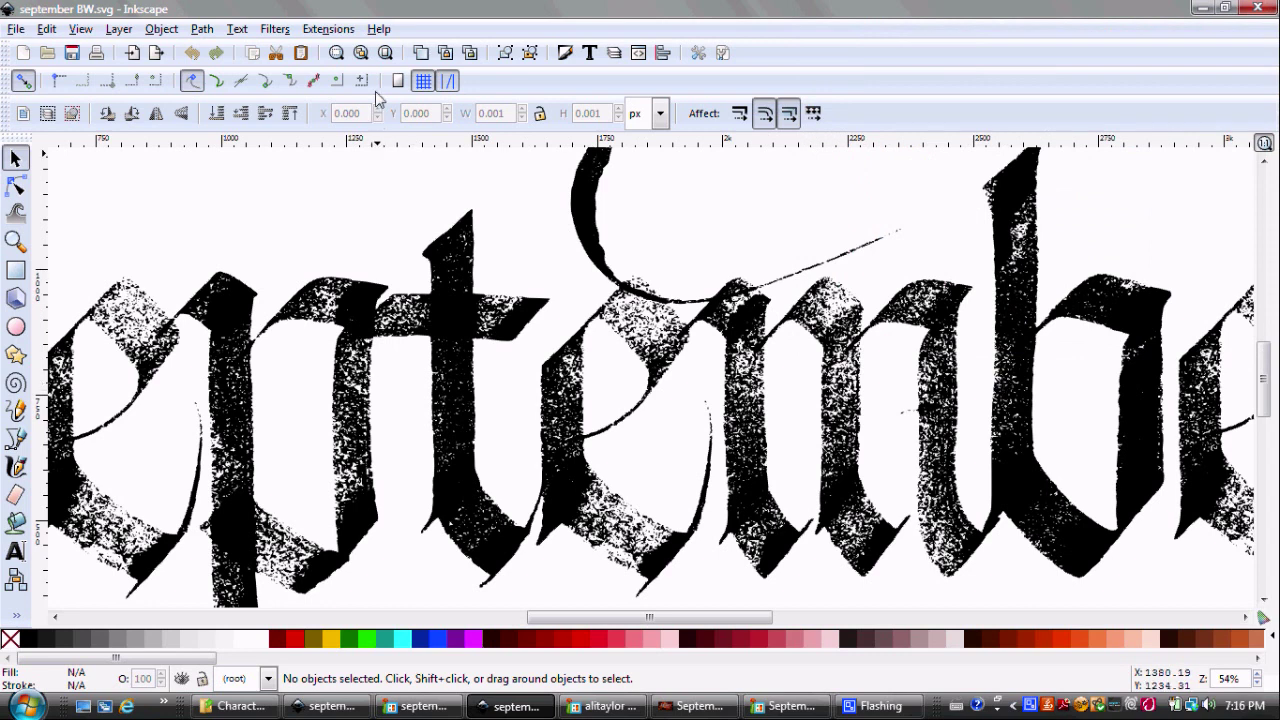
left_click(385, 55)
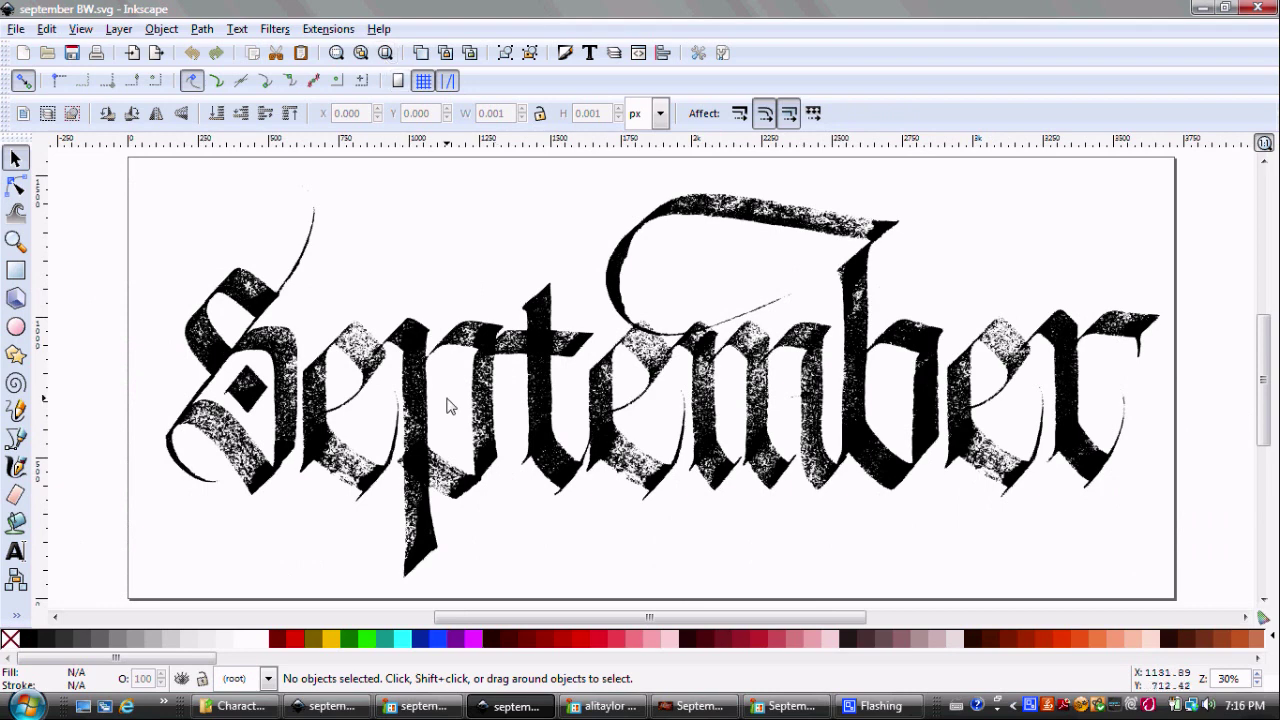
left_click(590, 707)
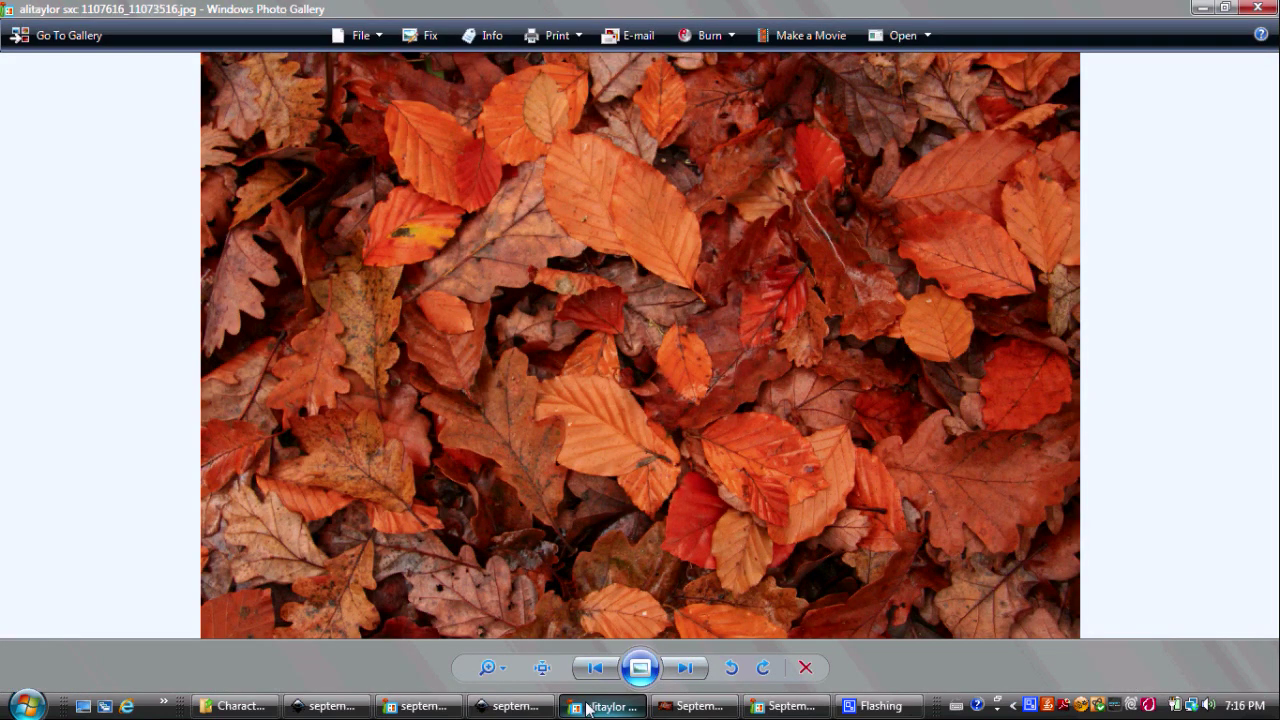
Step: View the leaves photo at actual size, pan across it, then fit it back
left_click(540, 667)
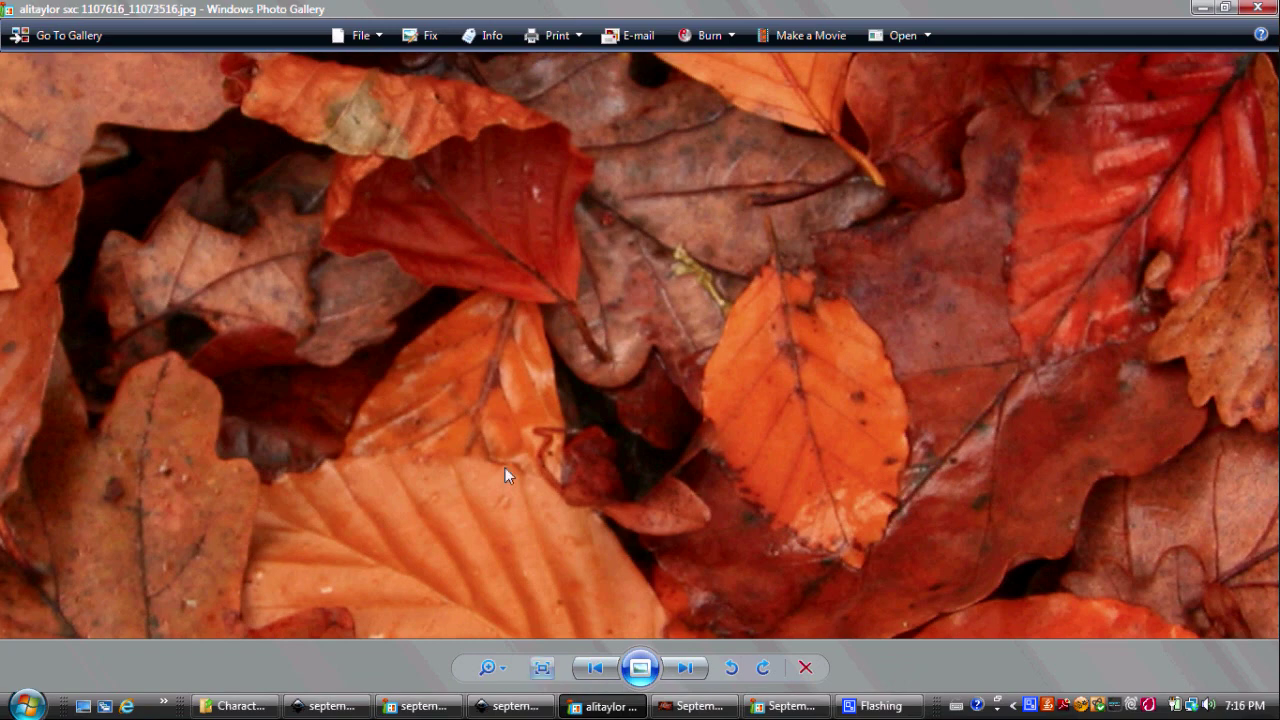
left_click_drag(491, 372, 1265, 215)
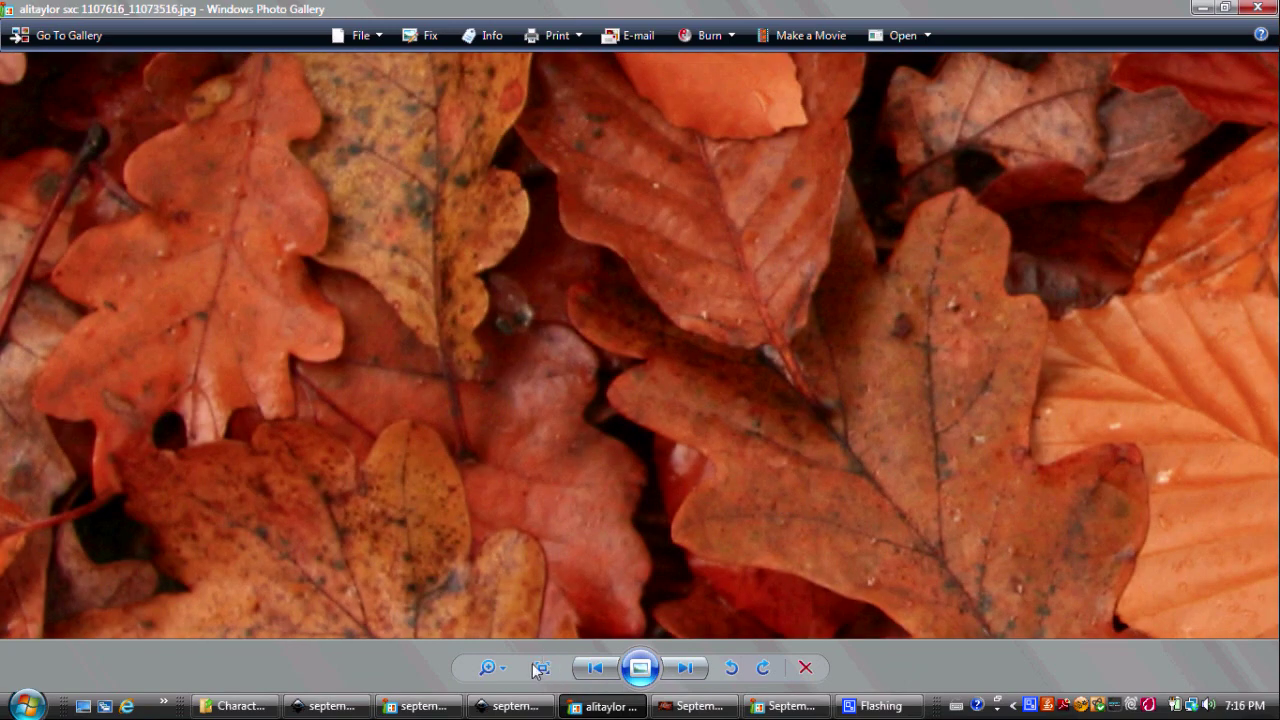
left_click(540, 668)
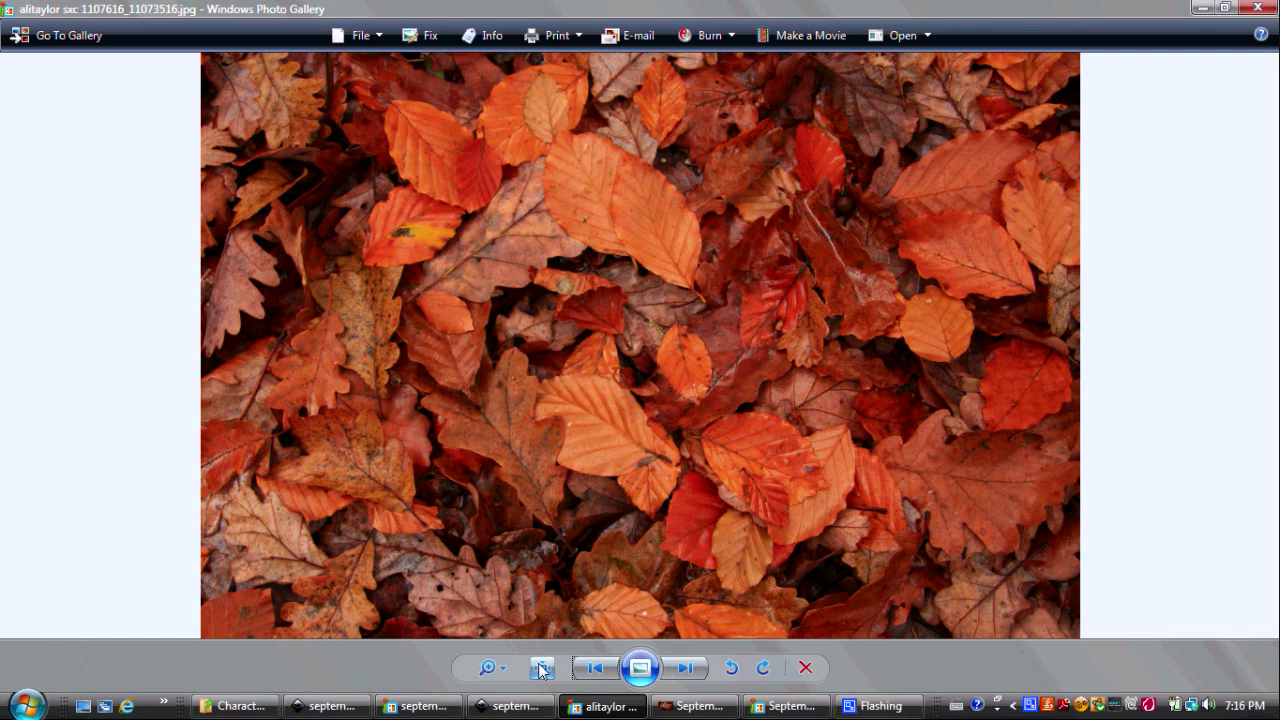
left_click(722, 708)
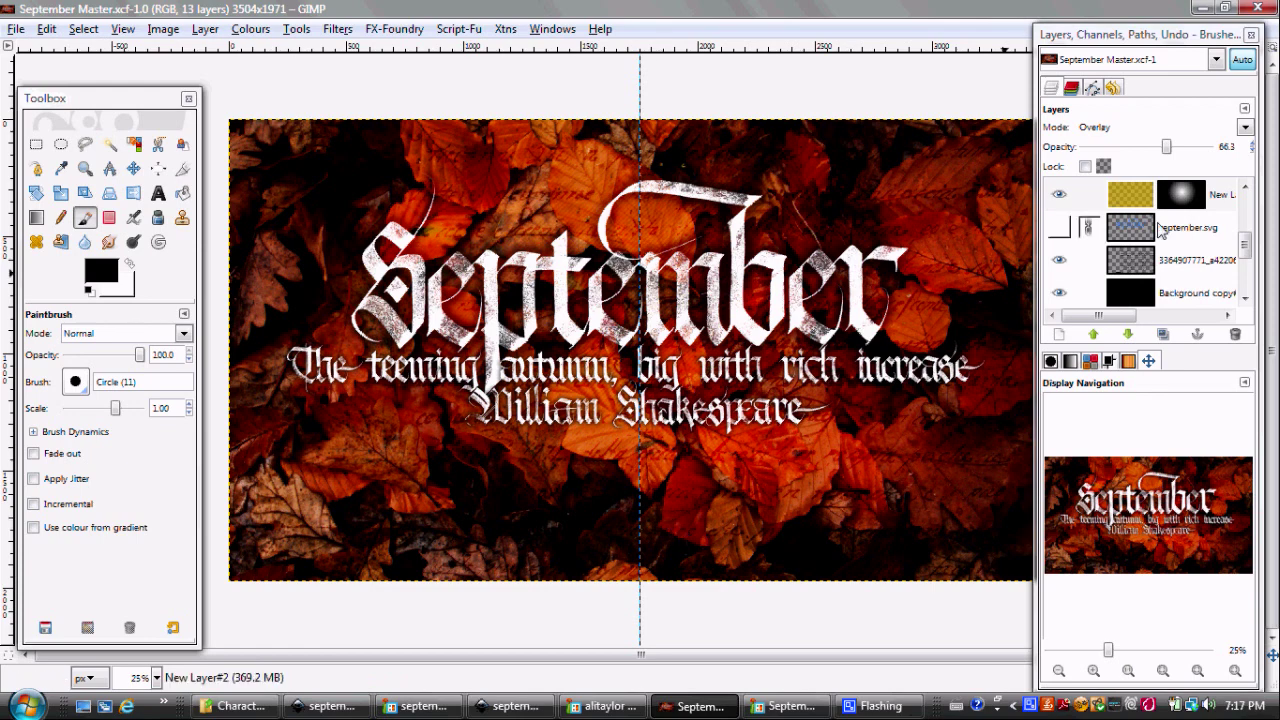
left_click_drag(1247, 248, 1250, 200)
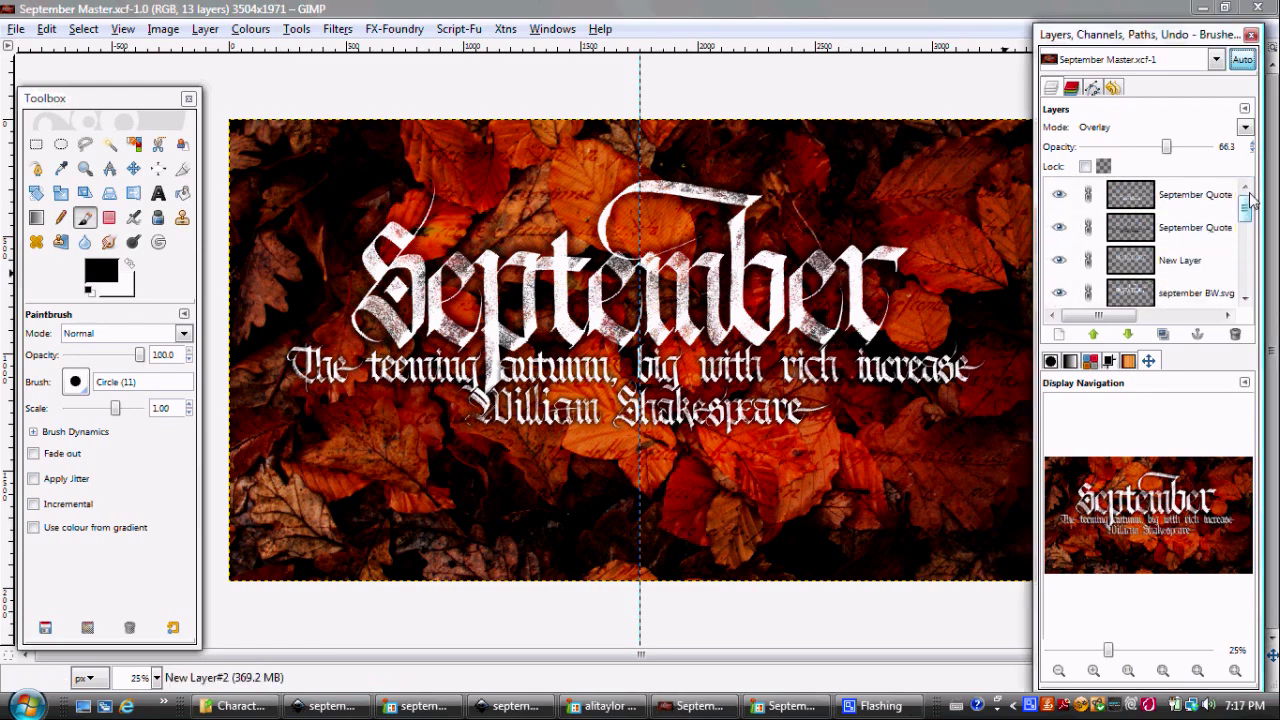
left_click(1058, 196)
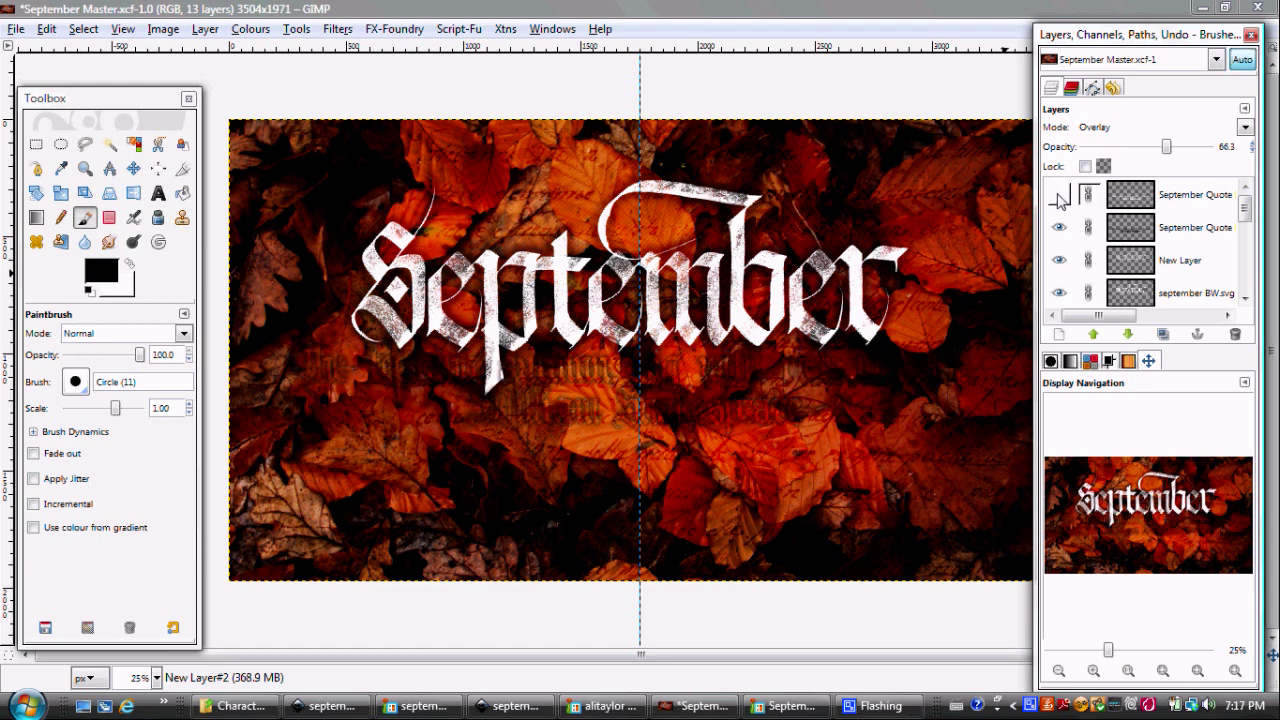
left_click(1059, 197)
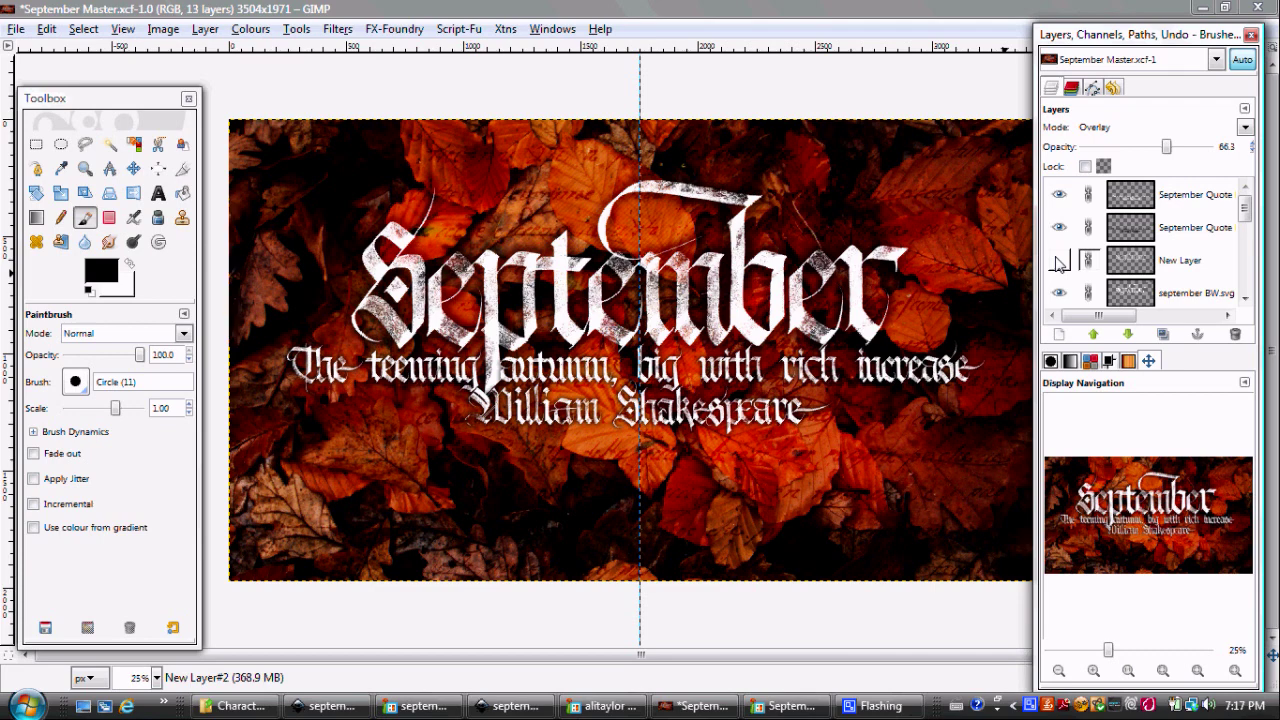
left_click(1060, 262)
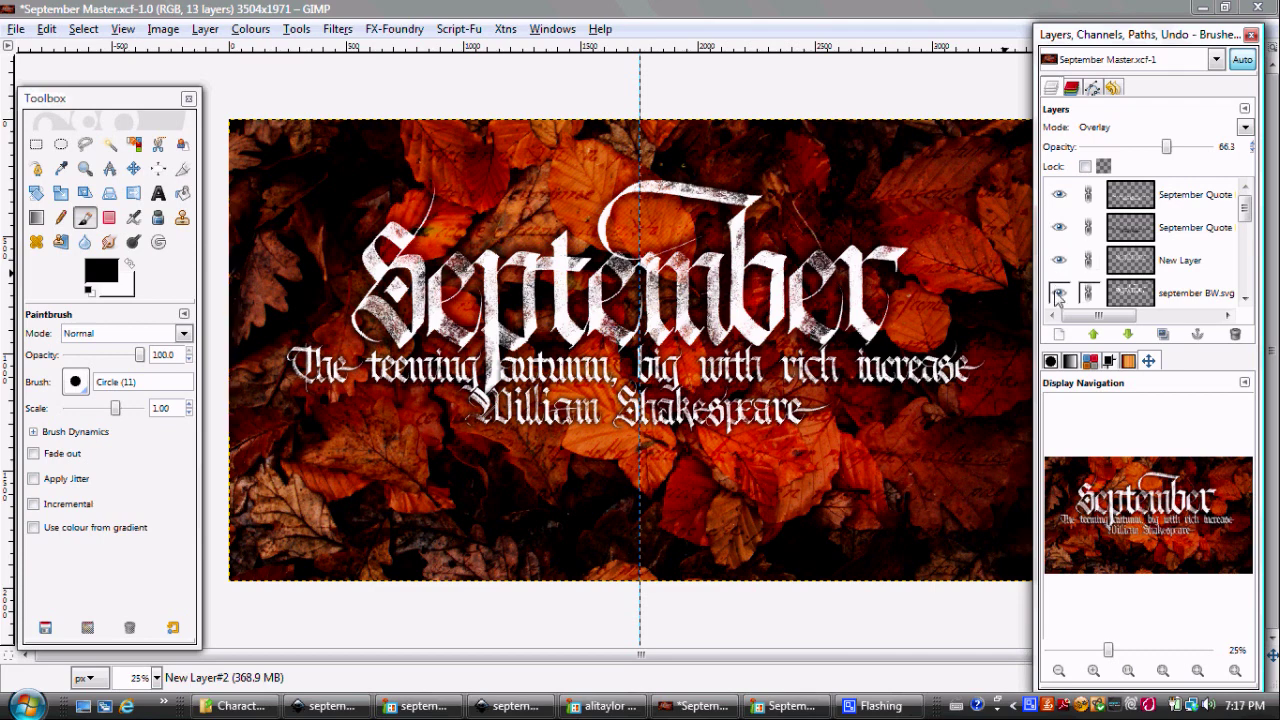
left_click(1058, 295)
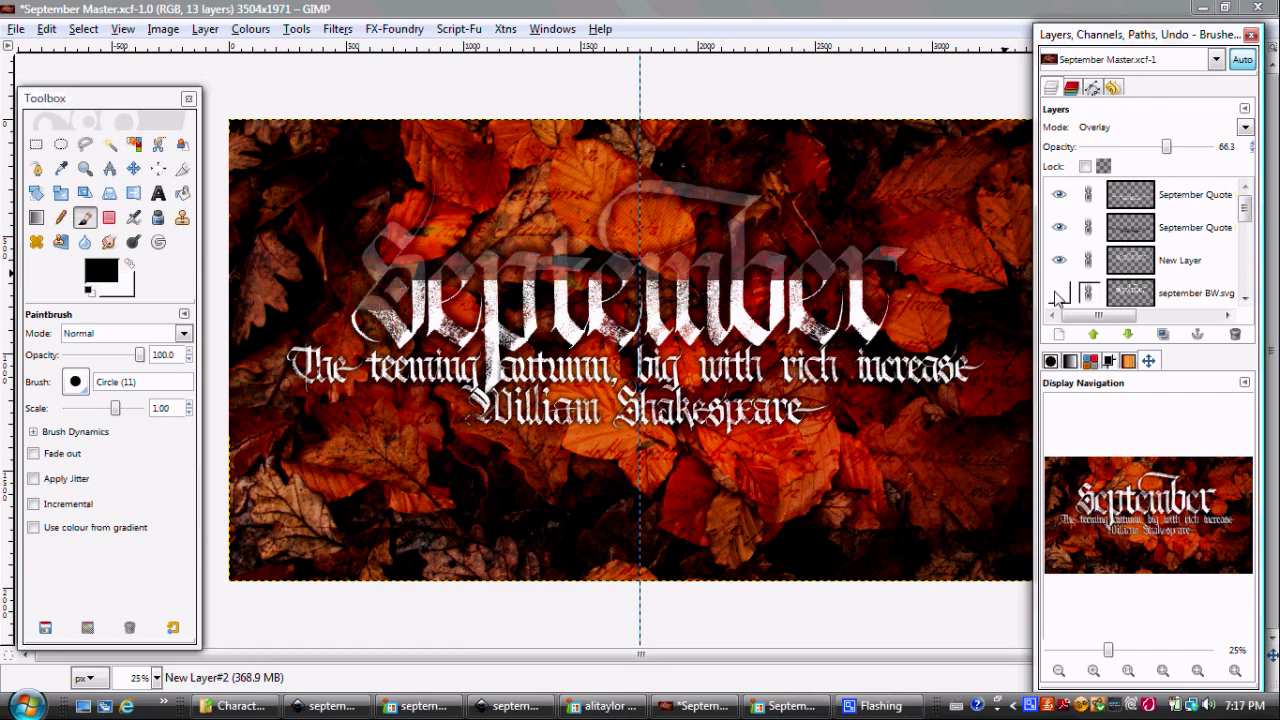
left_click(1058, 295)
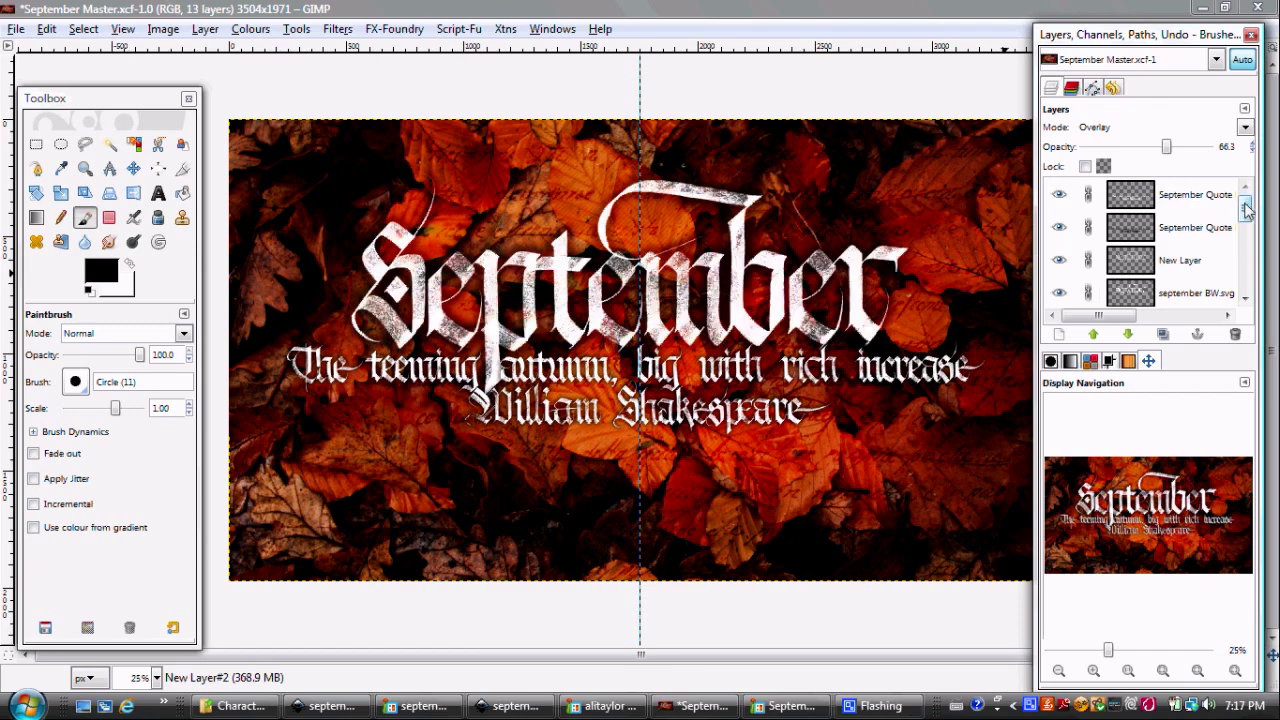
left_click_drag(1245, 207, 1246, 230)
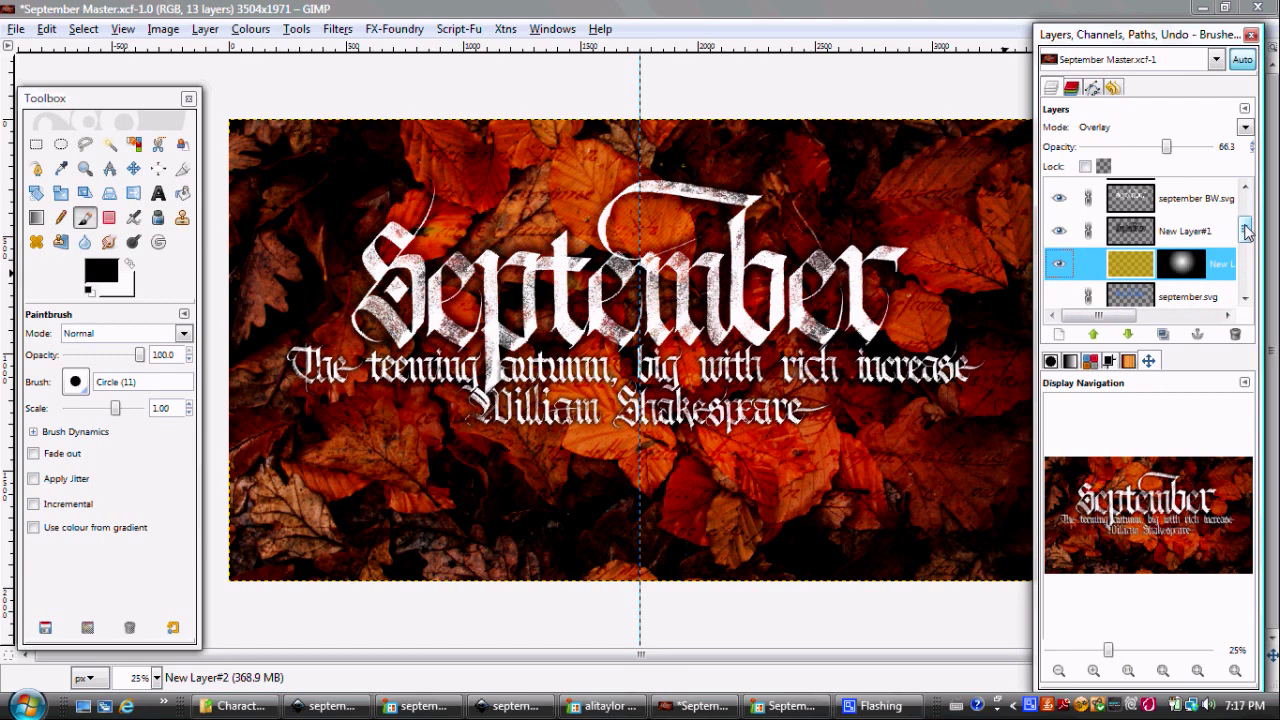
left_click(1062, 231)
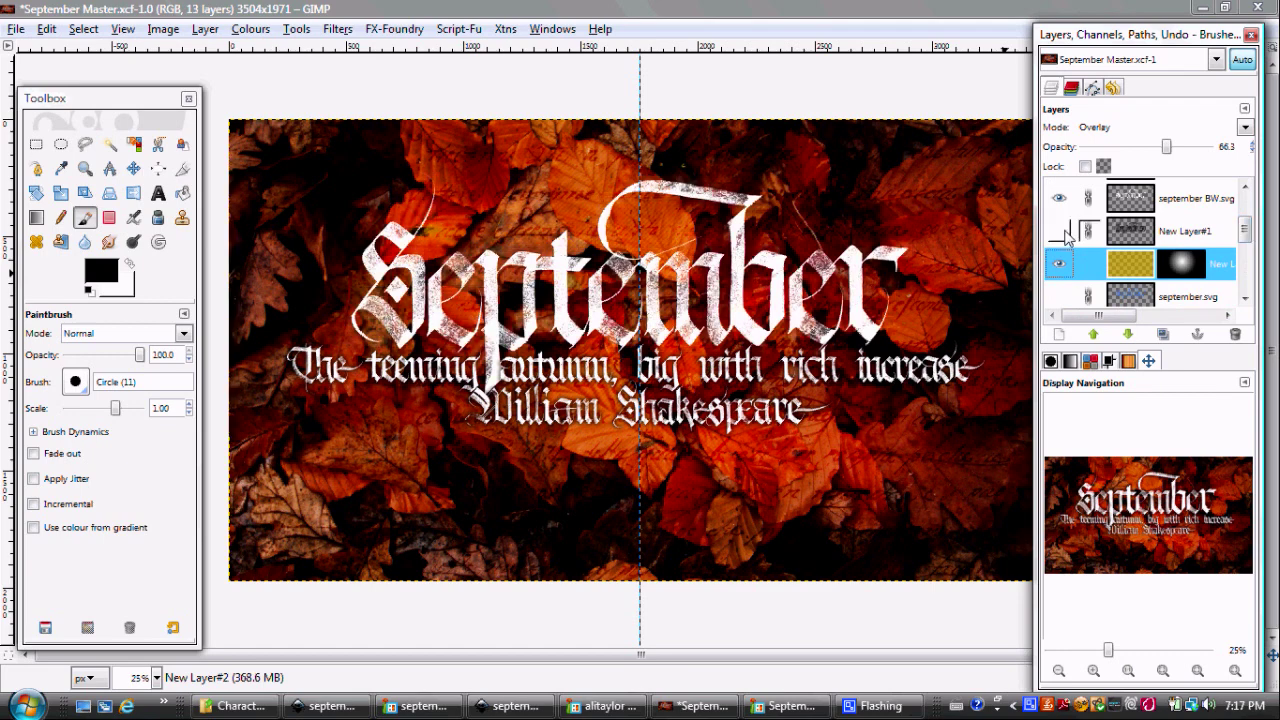
left_click(1064, 233)
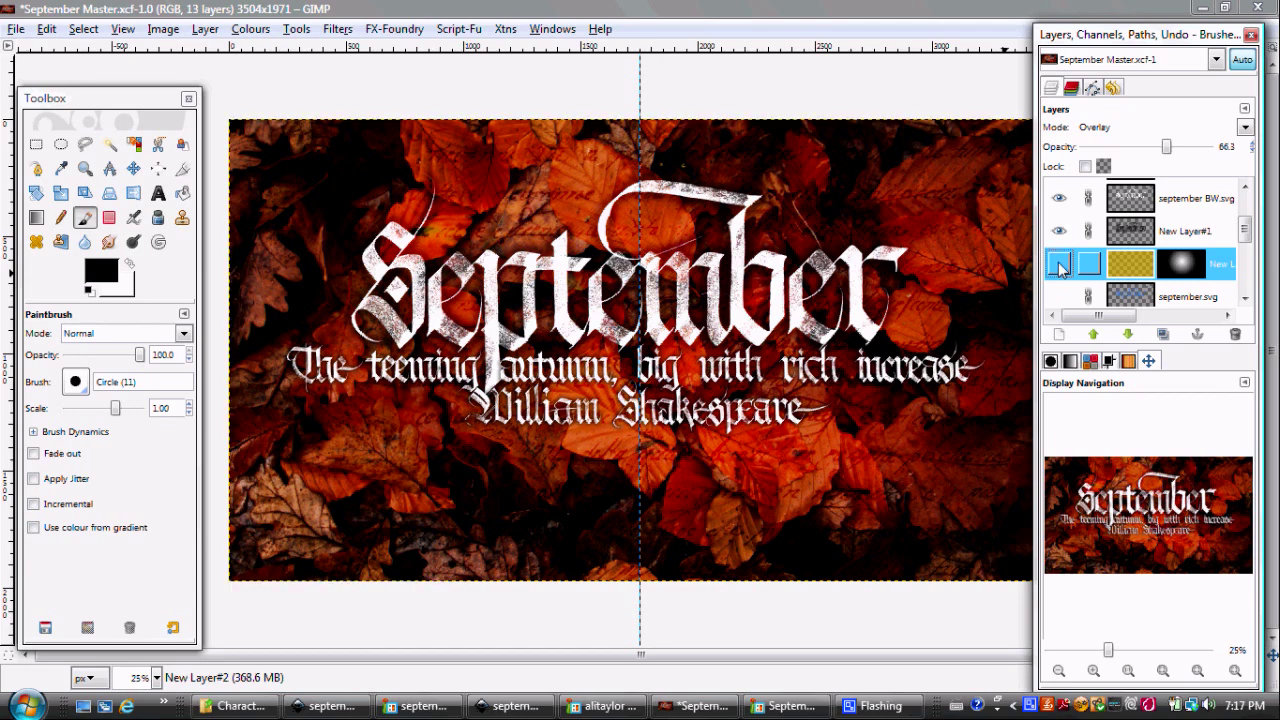
left_click(1059, 266)
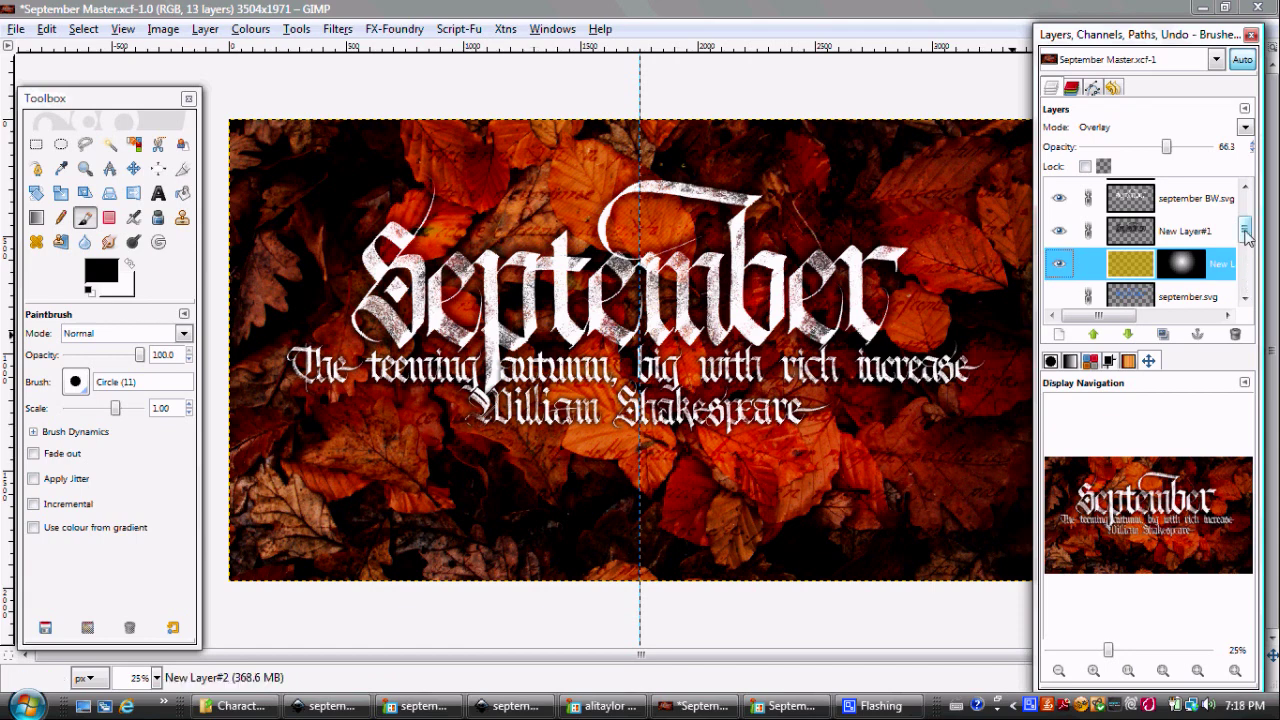
left_click_drag(1245, 232, 1248, 262)
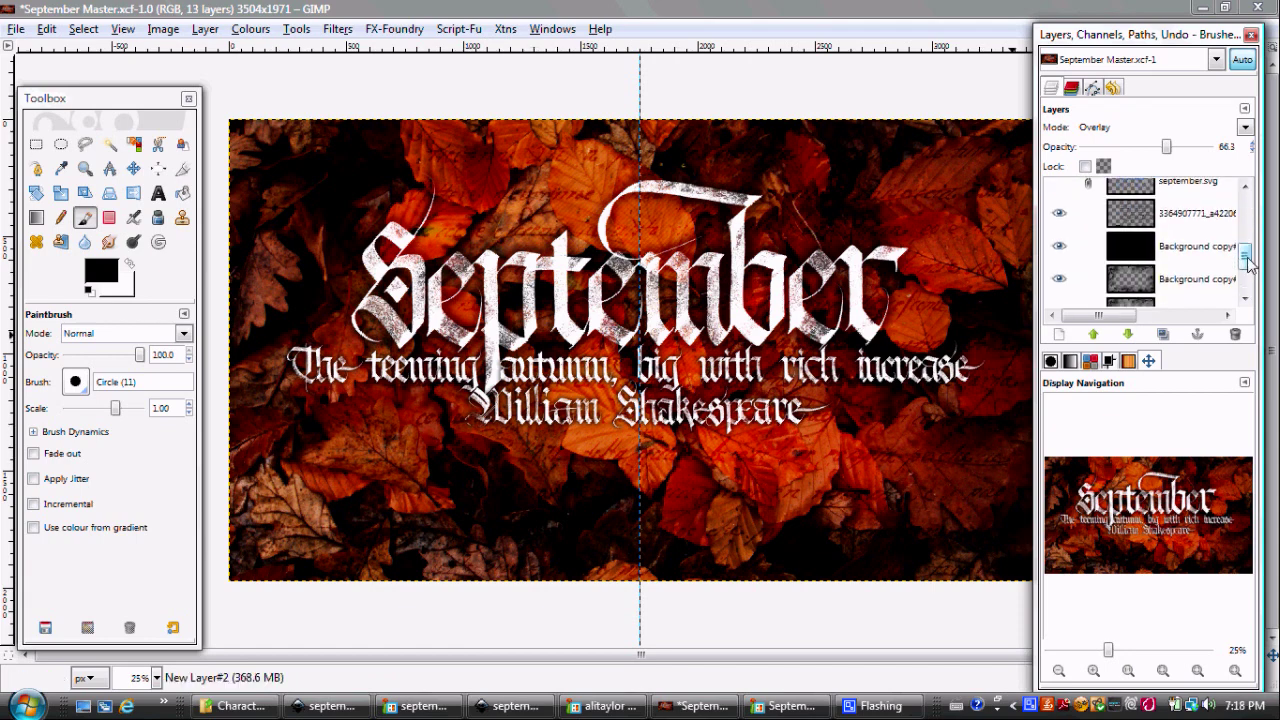
left_click(1062, 213)
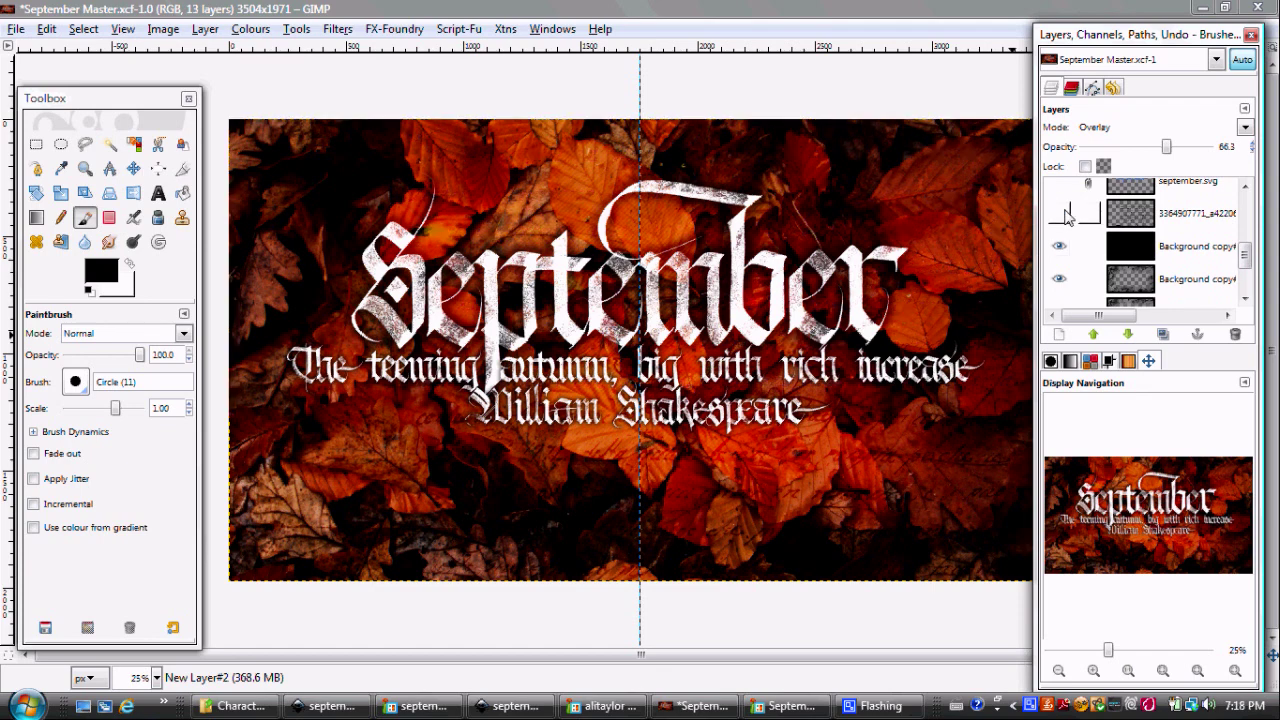
left_click(1062, 213)
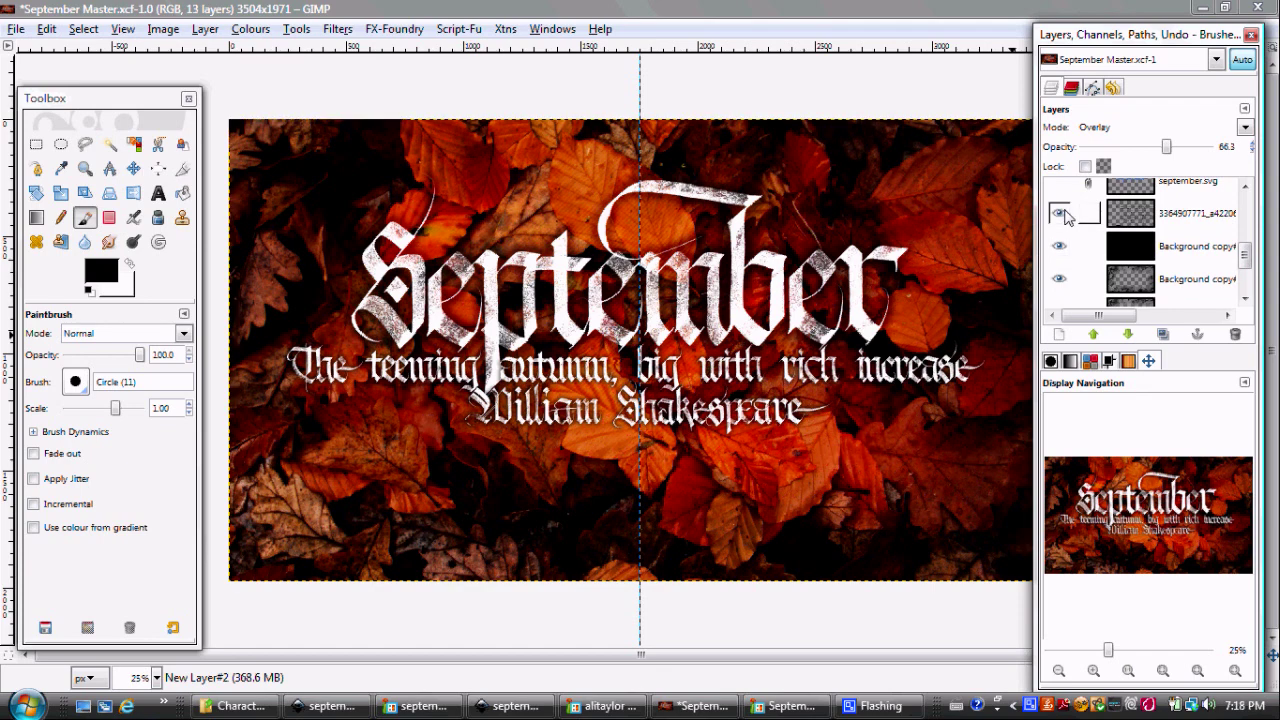
left_click(1131, 220)
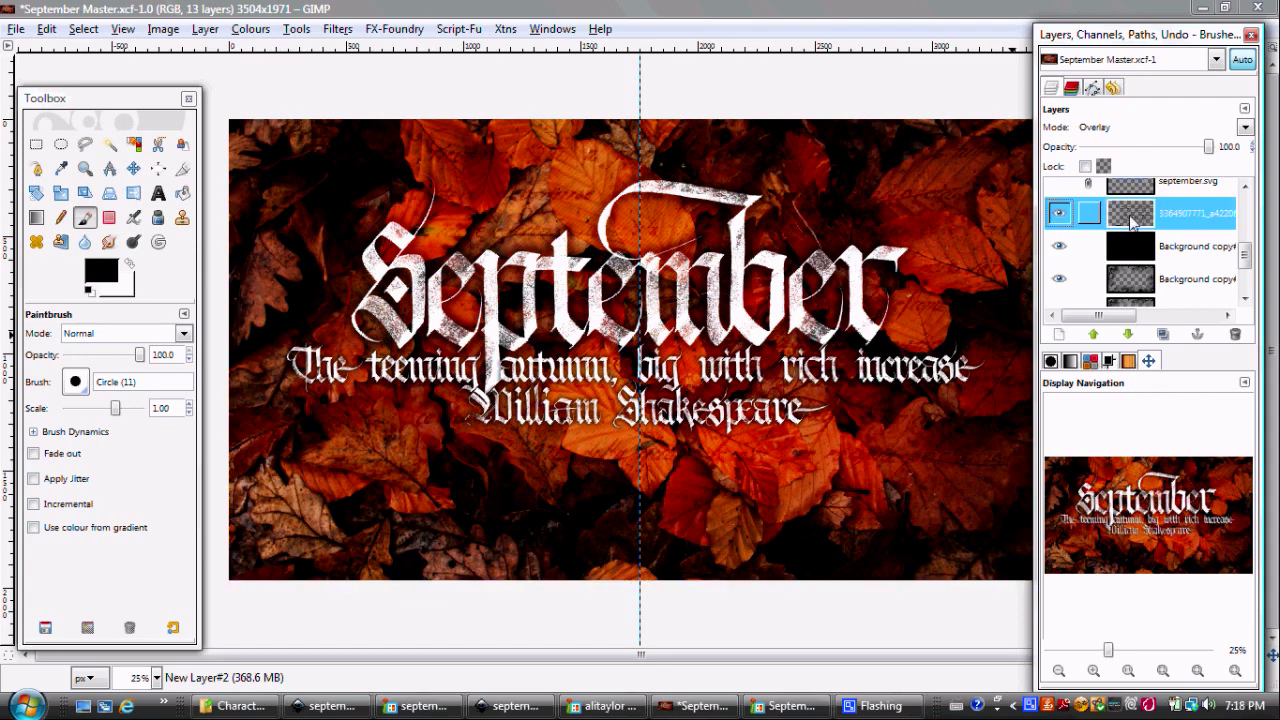
left_click(1059, 247)
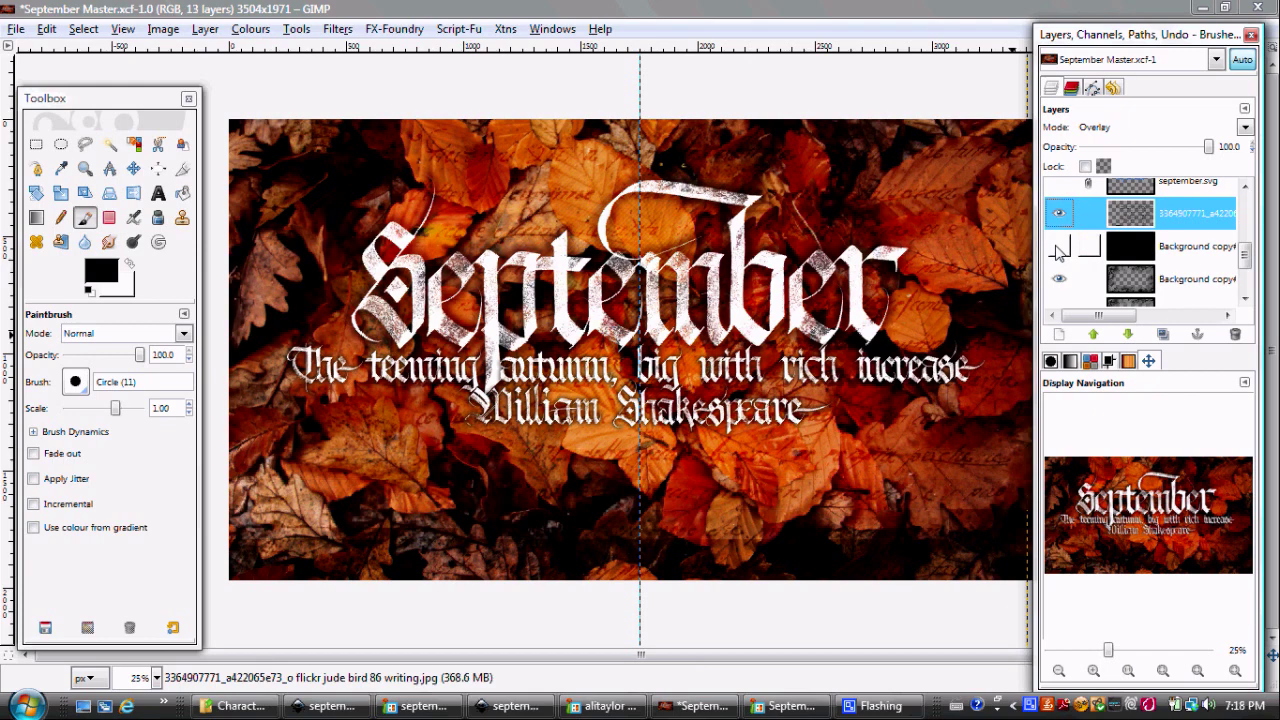
left_click(1059, 247)
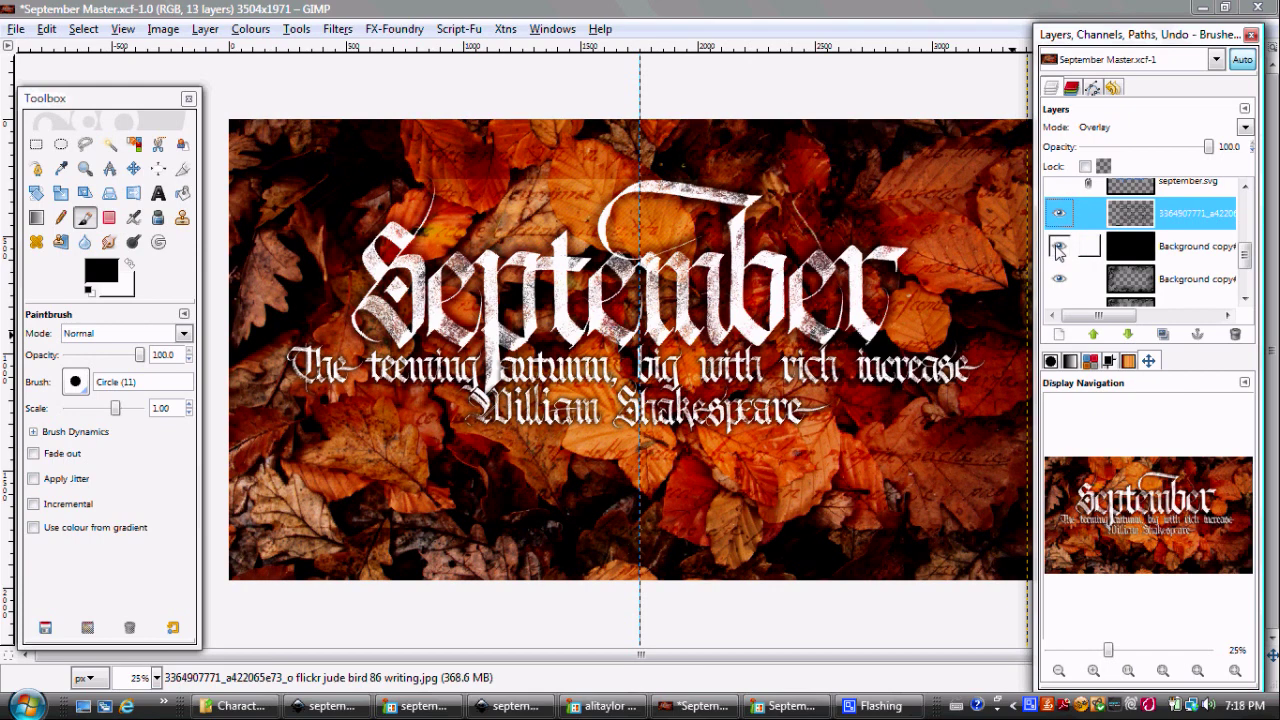
left_click(1122, 247)
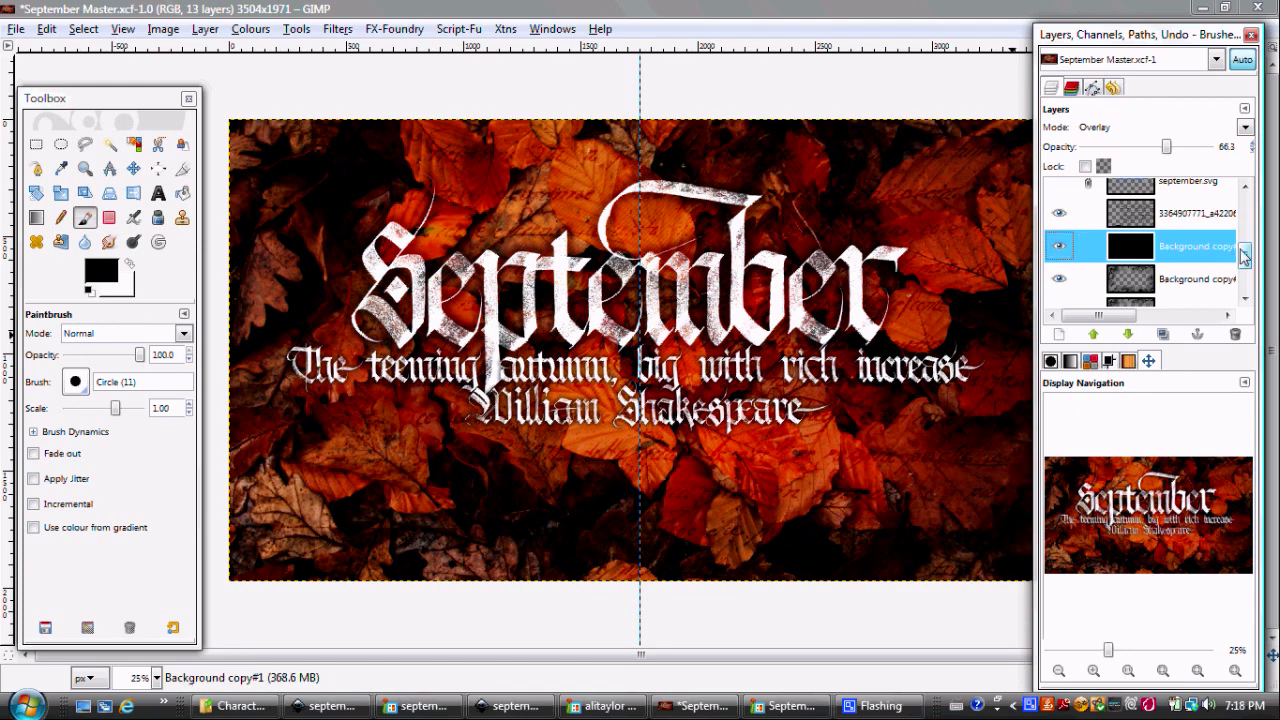
left_click_drag(1245, 255, 1247, 283)
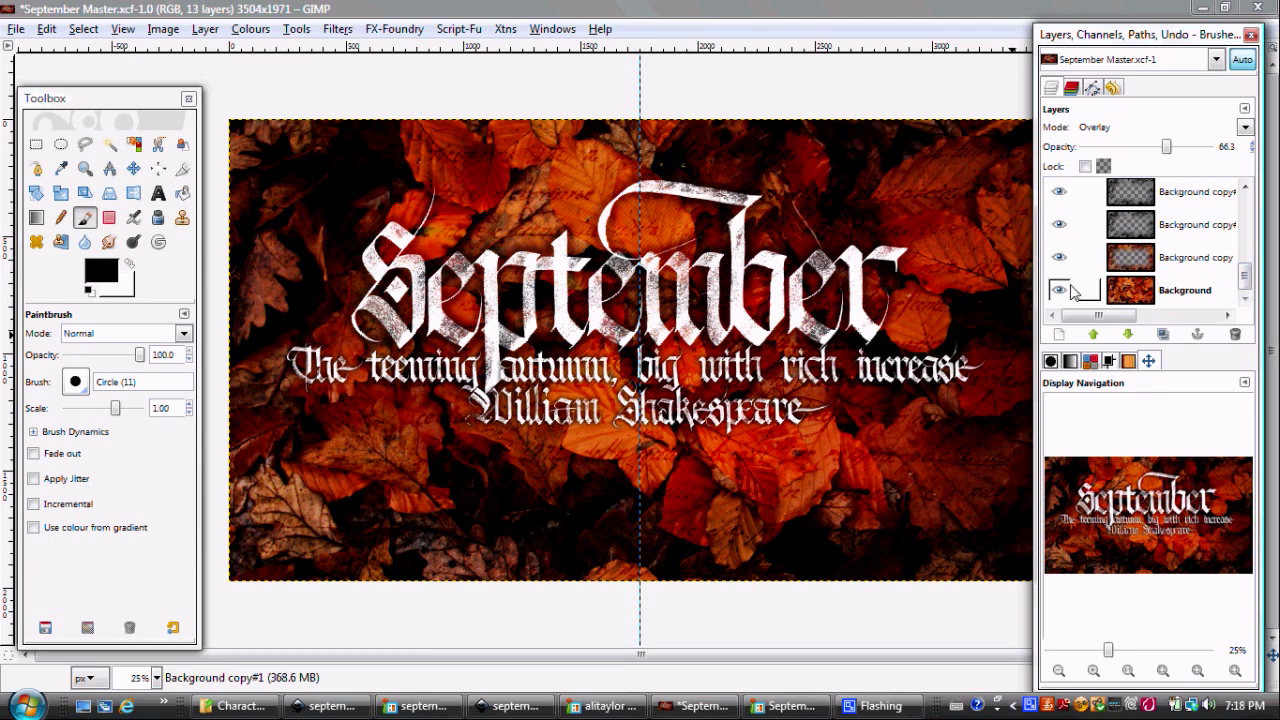
left_click(1113, 290)
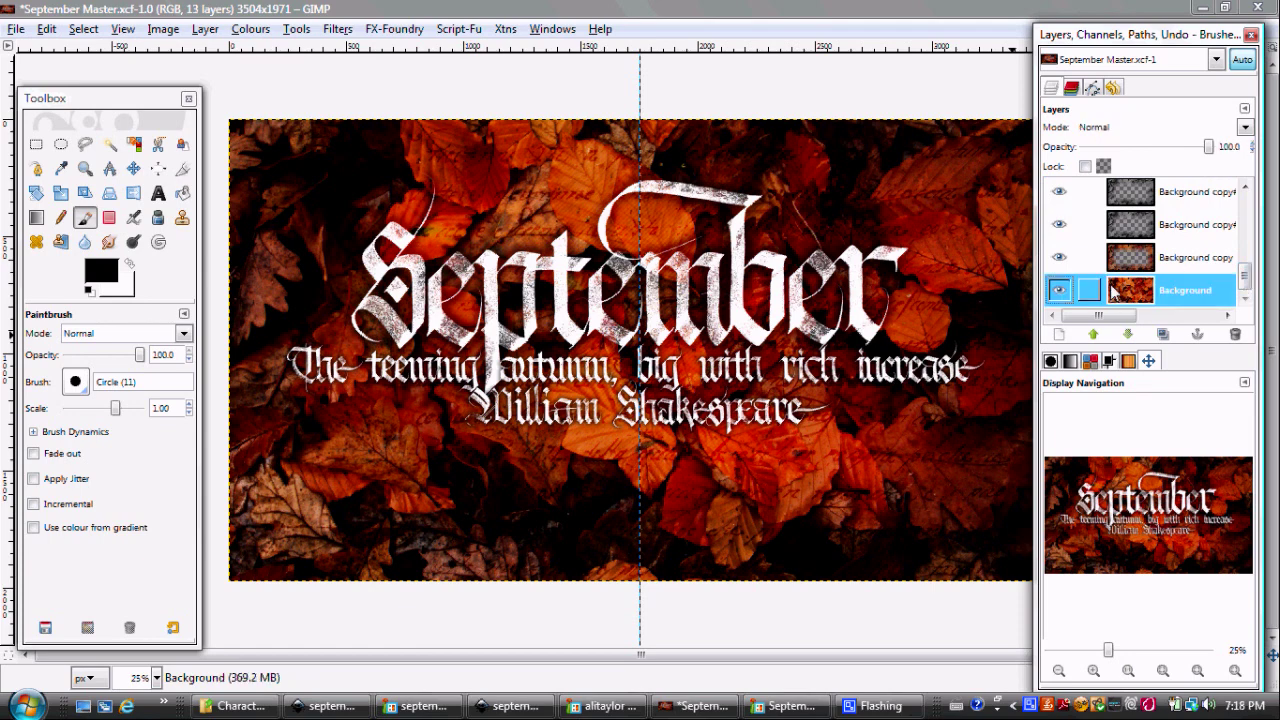
left_click(1128, 258)
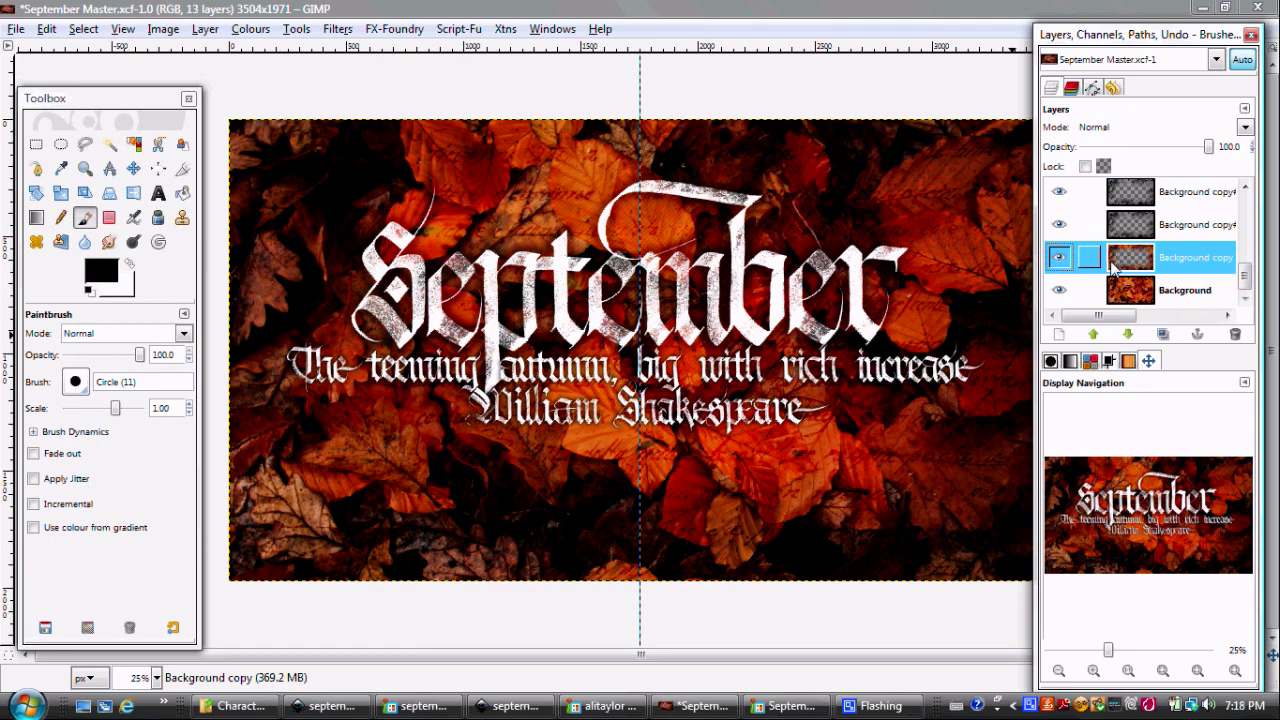
left_click(1059, 259)
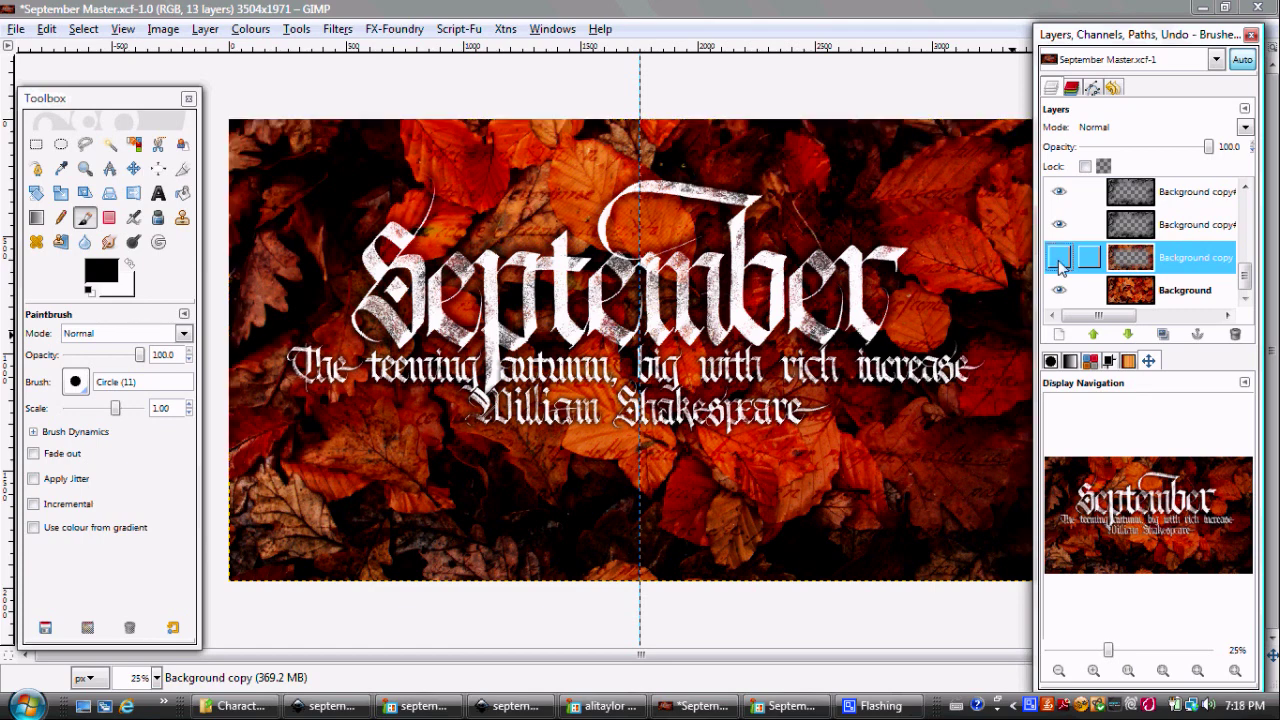
left_click(1059, 259)
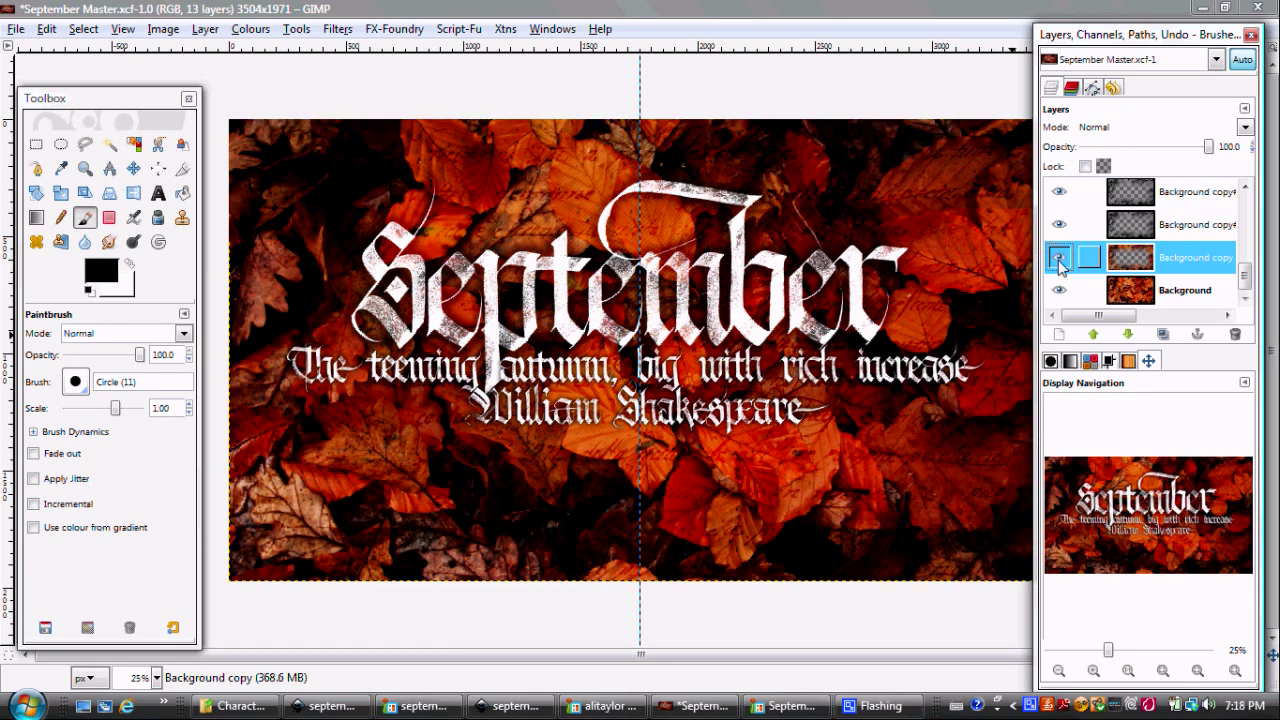
left_click(1059, 224)
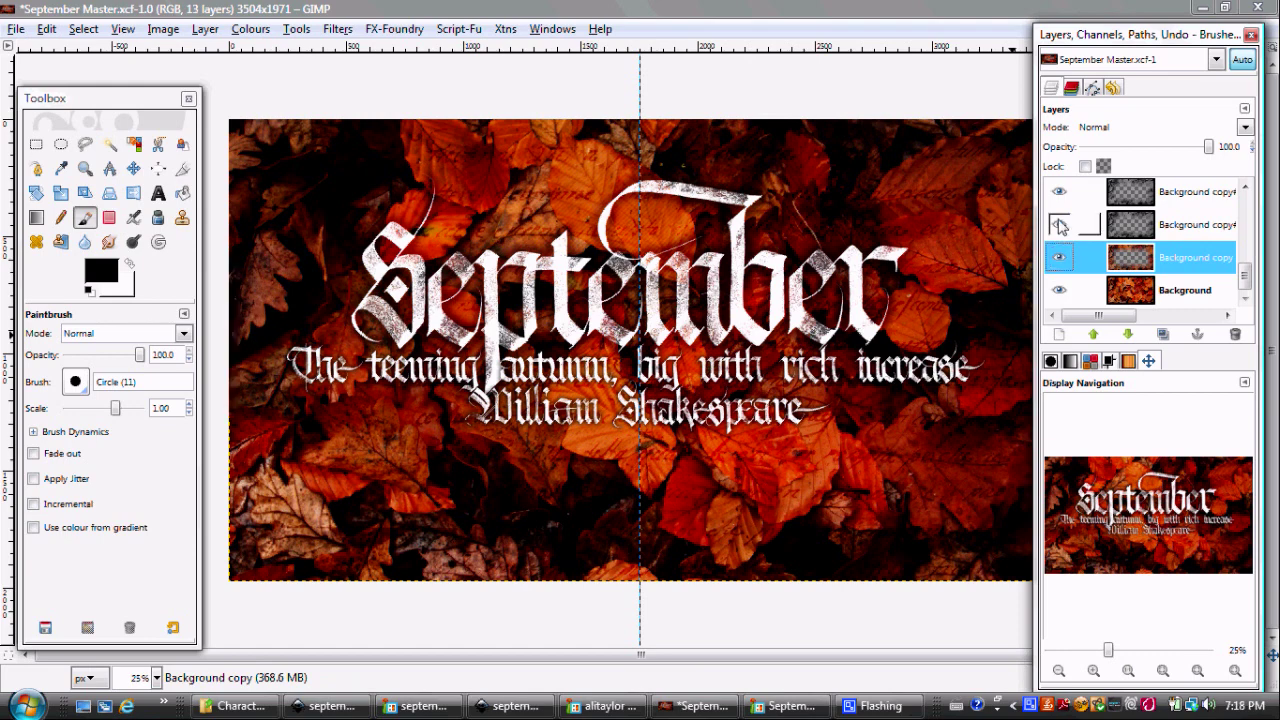
left_click(1059, 224)
left_click(1127, 222)
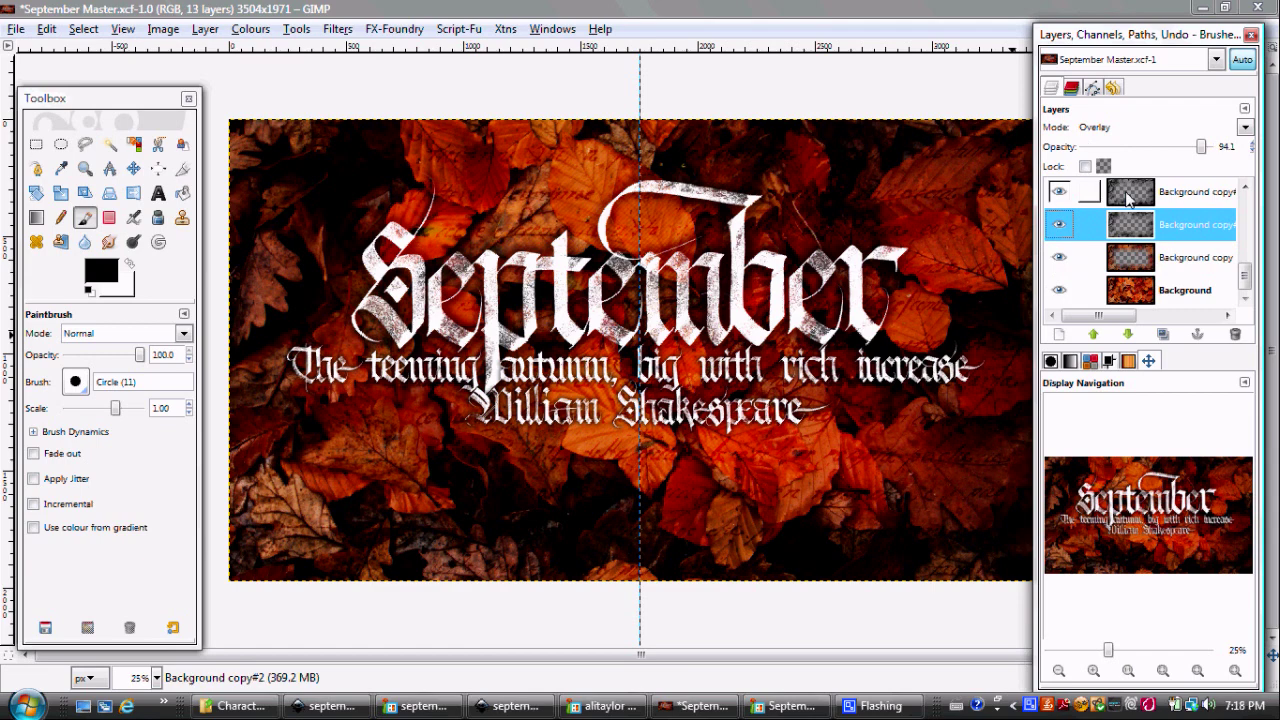
left_click(1129, 197)
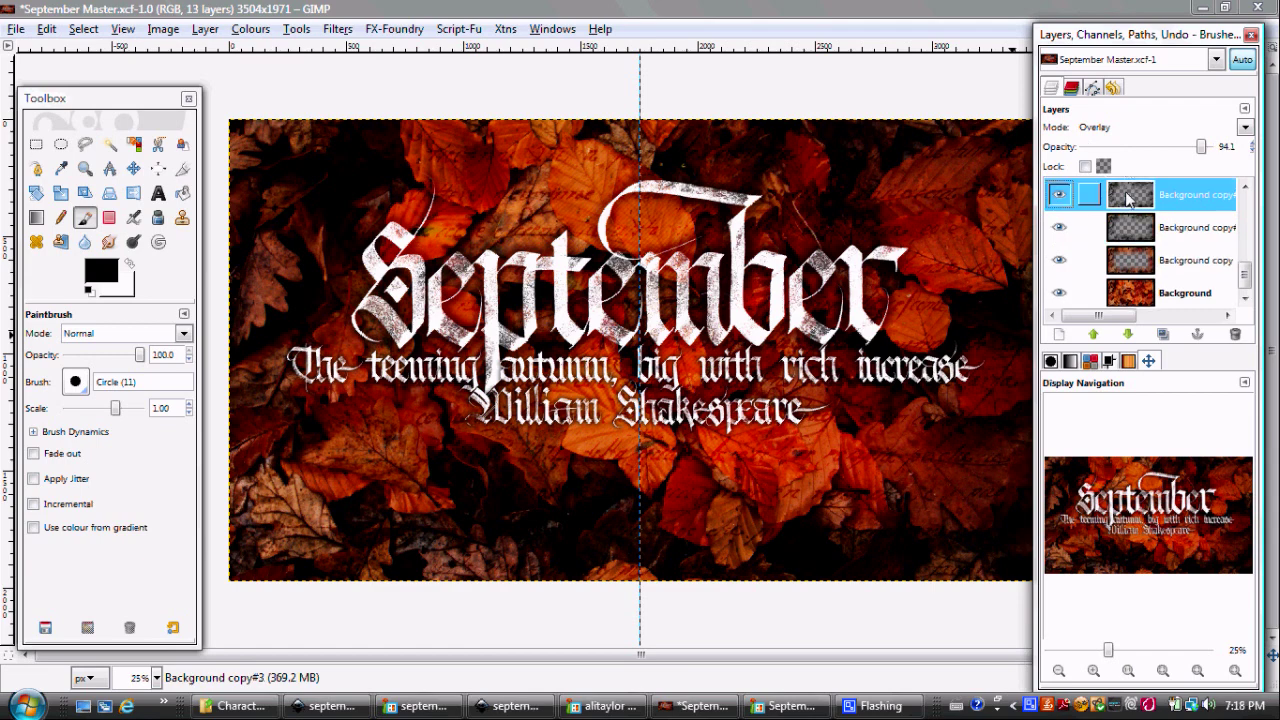
left_click(1249, 292)
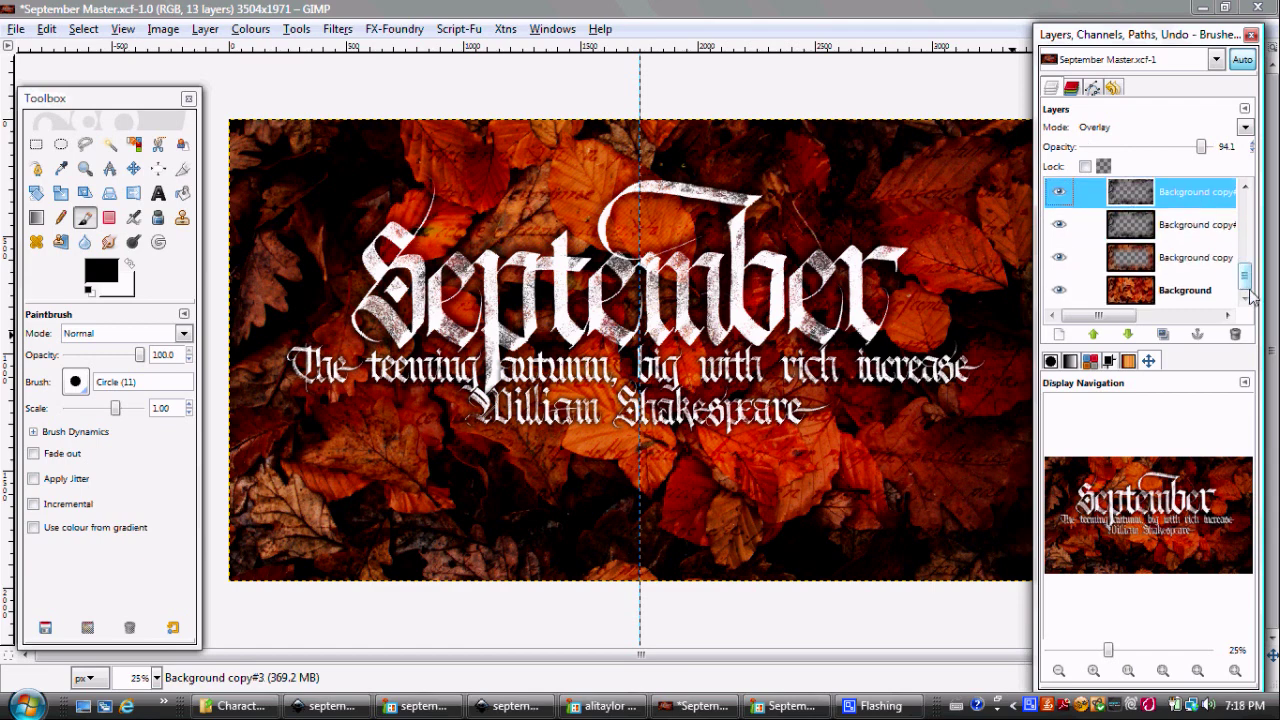
left_click_drag(1249, 292, 1248, 258)
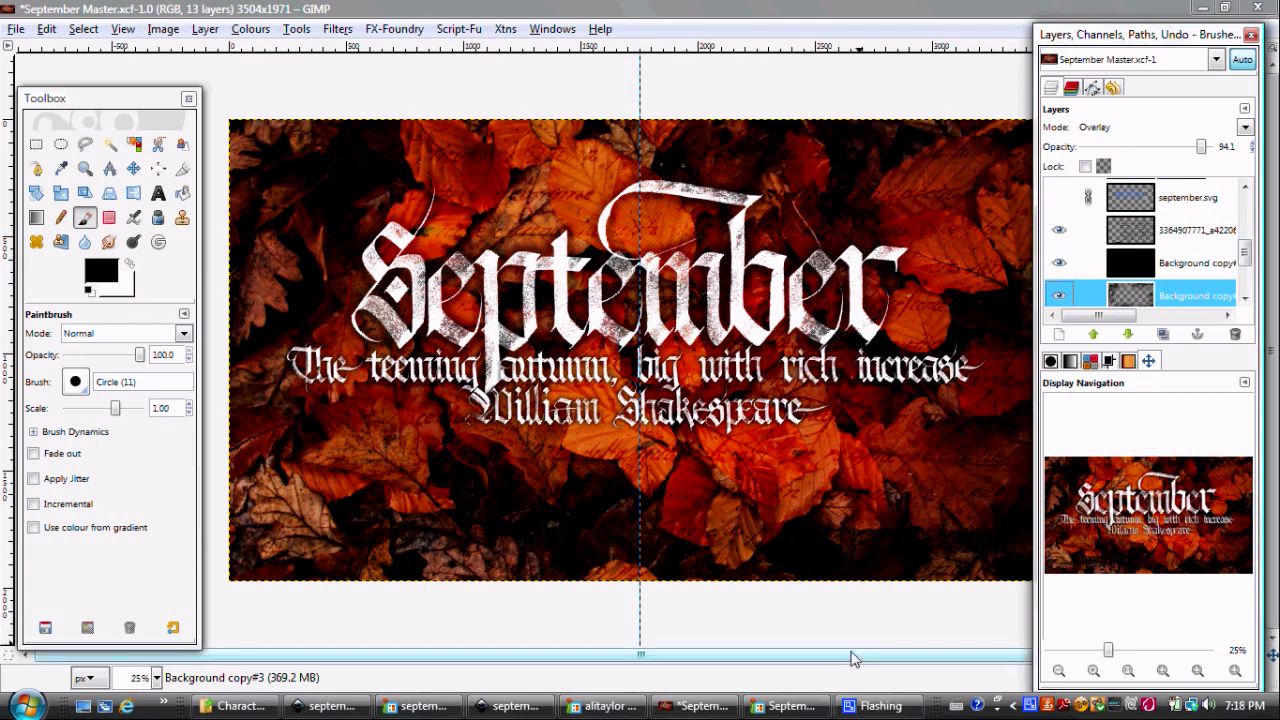
left_click(795, 706)
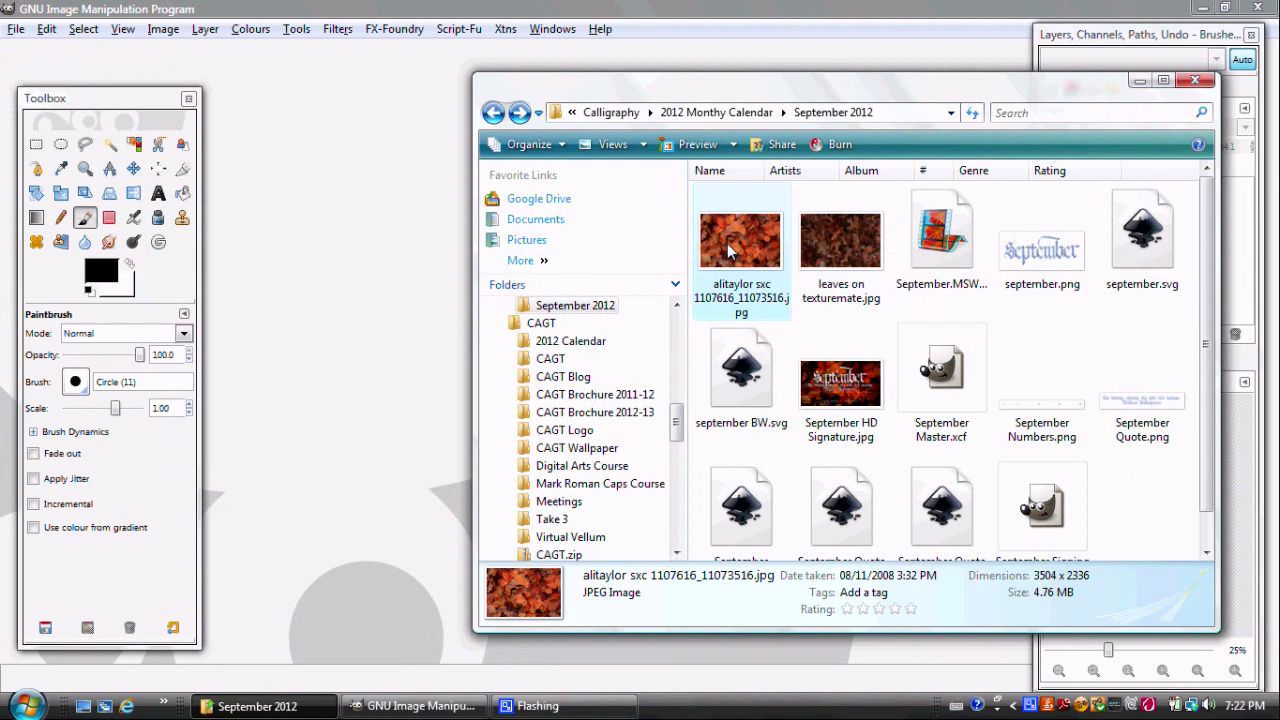
Step: Drag the autumn-leaves JPG from Explorer into GIMP as a 3504x2336 image
left_click_drag(380, 200, 380, 200)
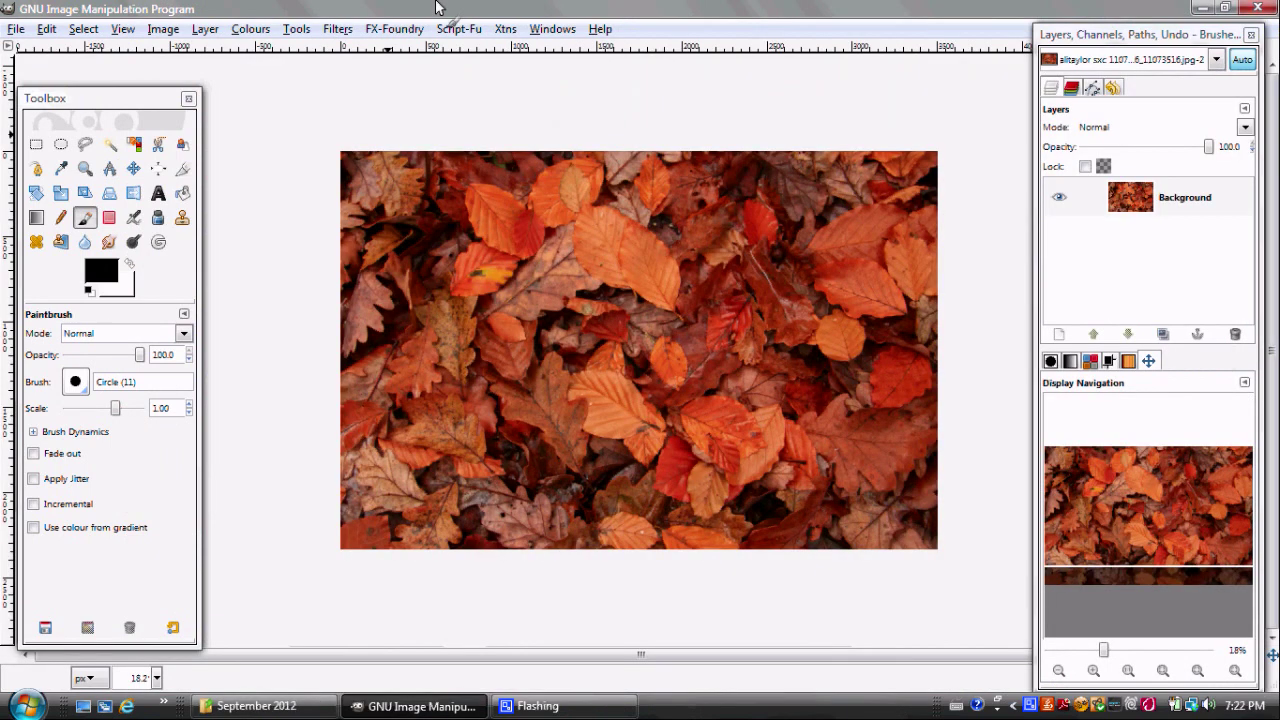
left_click(182, 168)
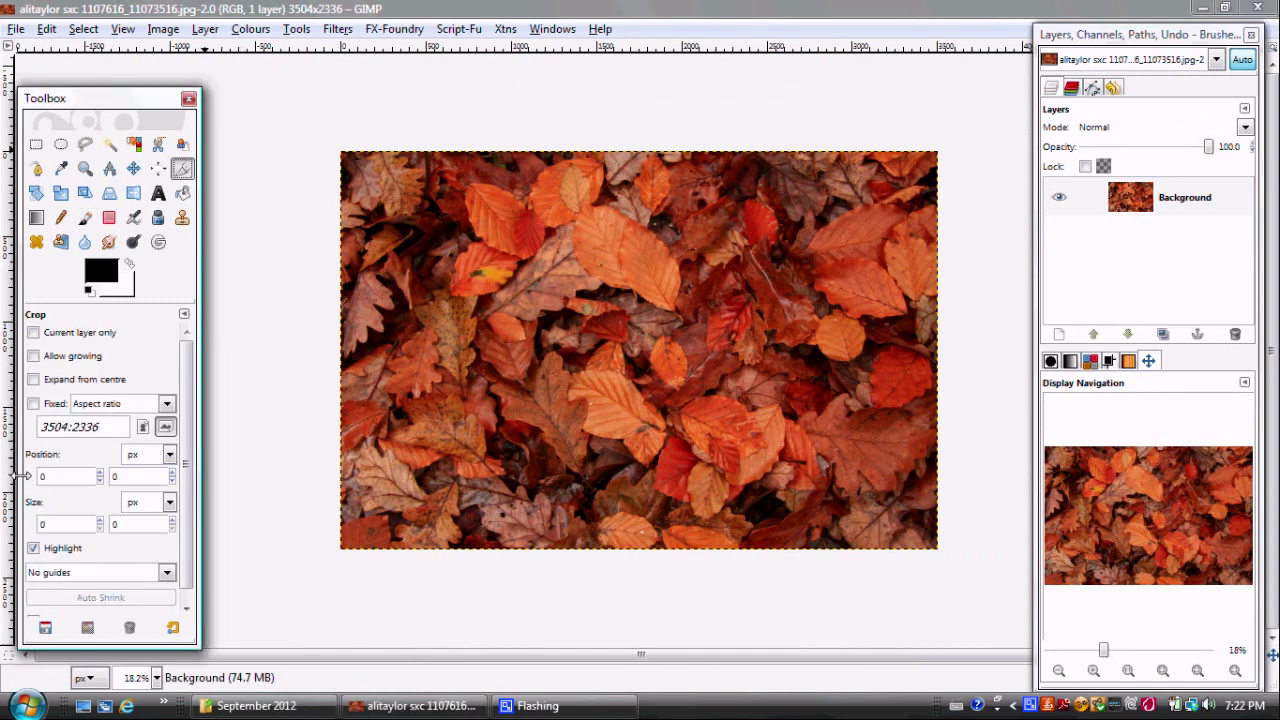
Step: Crop the photo with a fixed 16:9 ratio to a full-width 3504x1971 frame, shifted up
left_click(33, 403)
left_click(104, 425)
key("BackSpace")
key("BackSpace")
key("BackSpace")
key("BackSpace")
key("BackSpace")
key("BackSpace")
key("BackSpace")
key("BackSpace")
key("BackSpace")
type("16:9")
key("Tab")
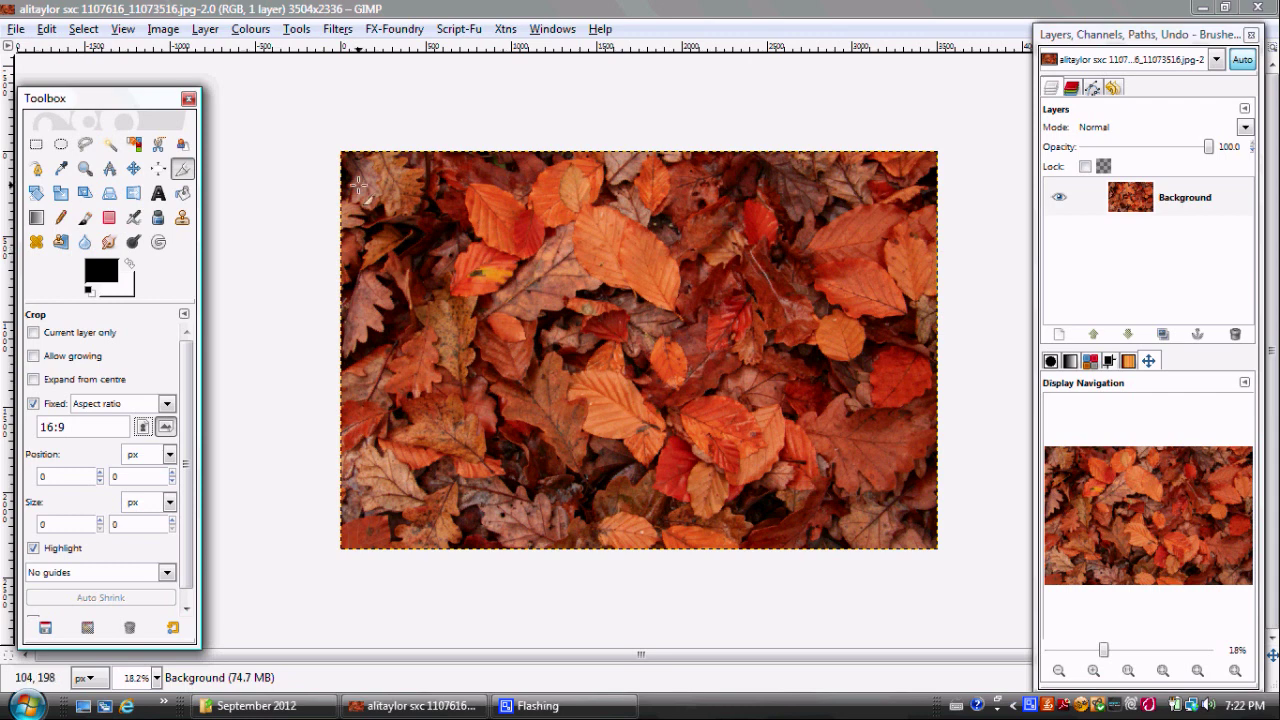
left_click_drag(345, 196, 946, 393)
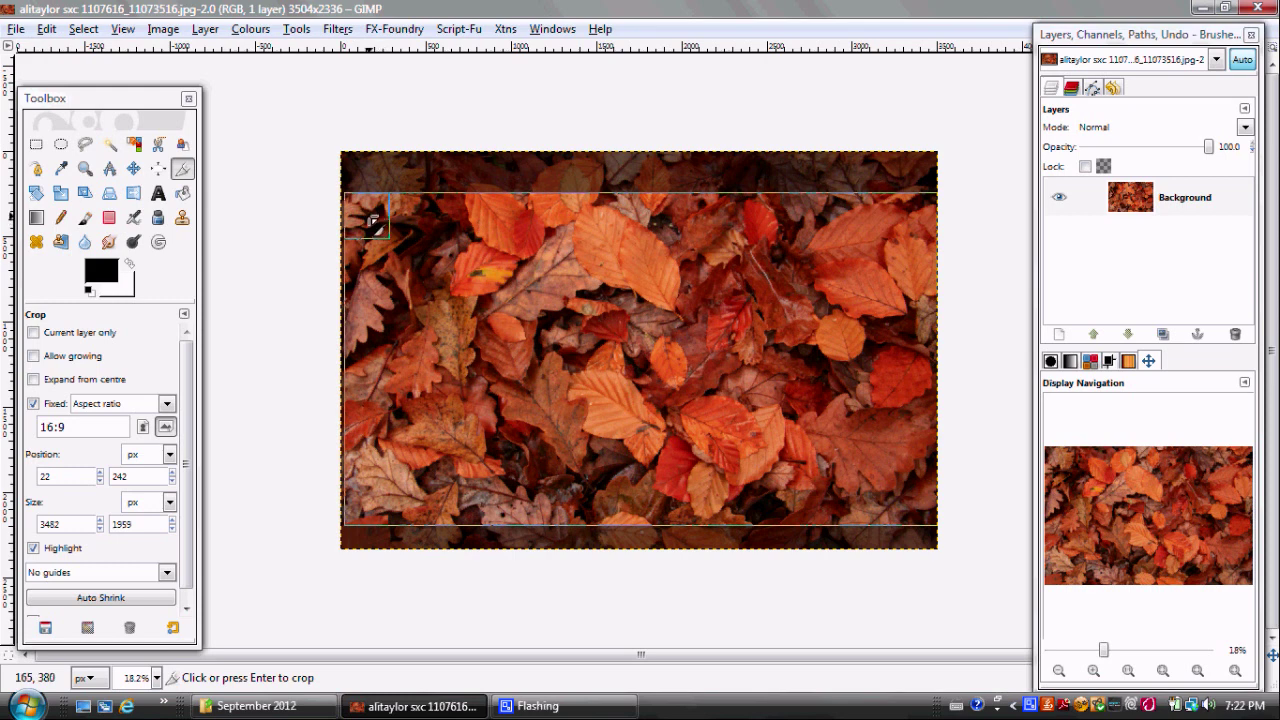
left_click_drag(368, 218, 286, 179)
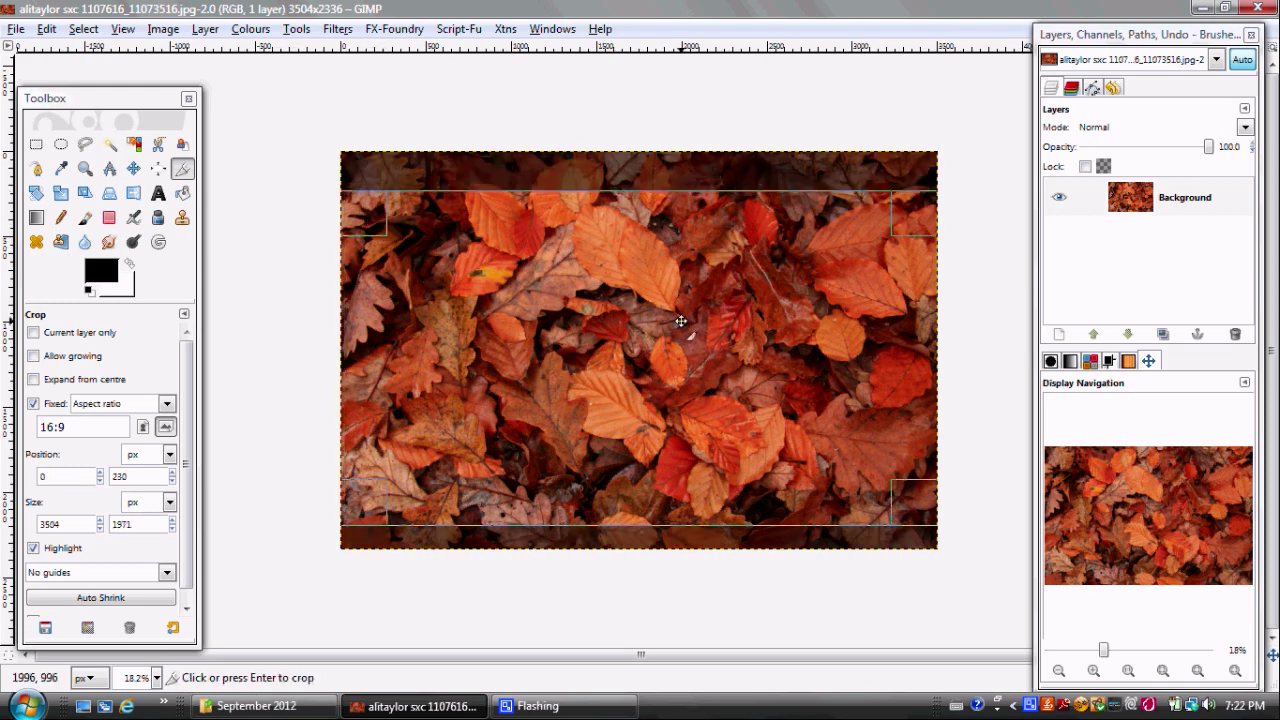
left_click_drag(680, 321, 681, 313)
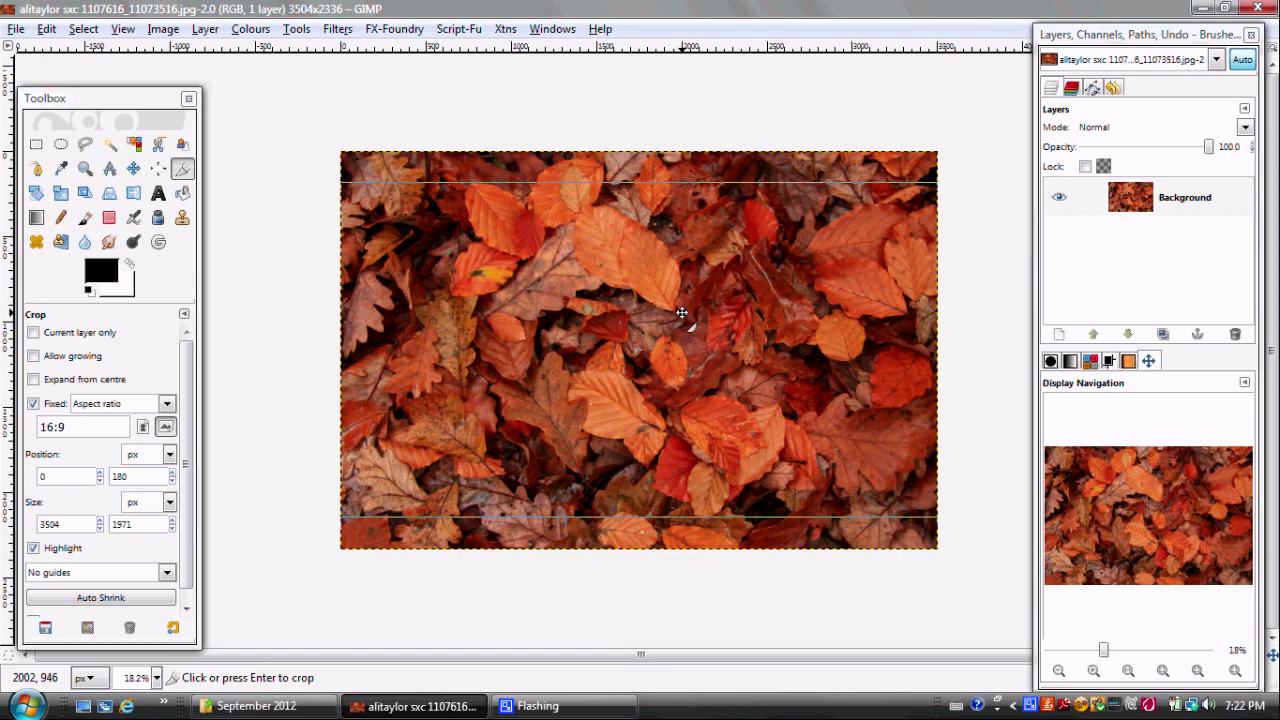
left_click_drag(681, 313, 681, 313)
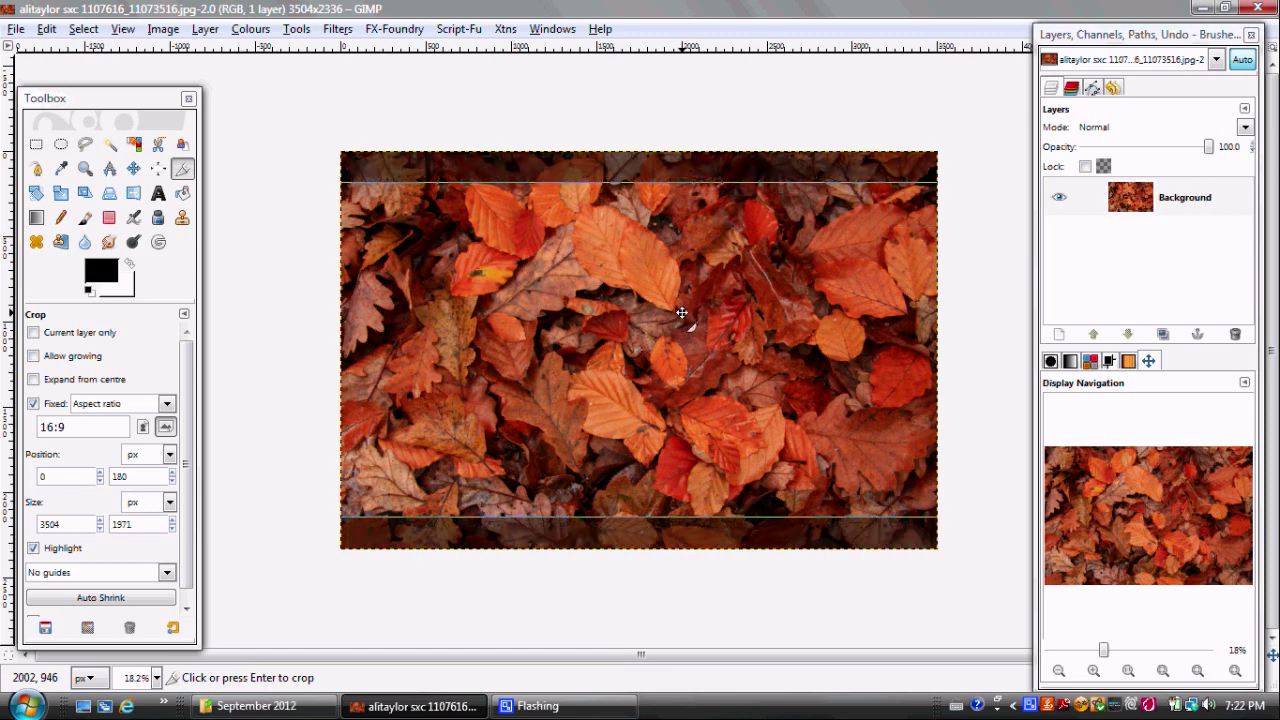
left_click(681, 313)
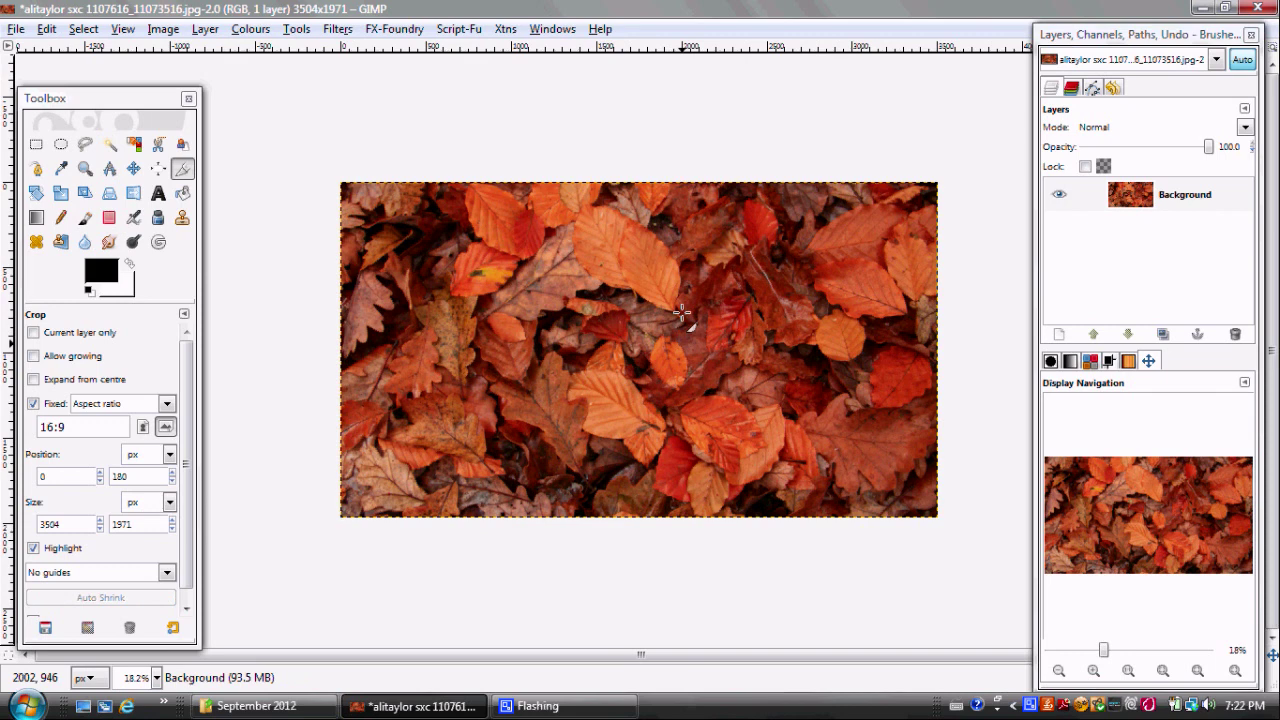
Step: Duplicate the leaf layer, select a central 2871x1331 rectangle and feather it 500 pixels
left_click(1163, 334)
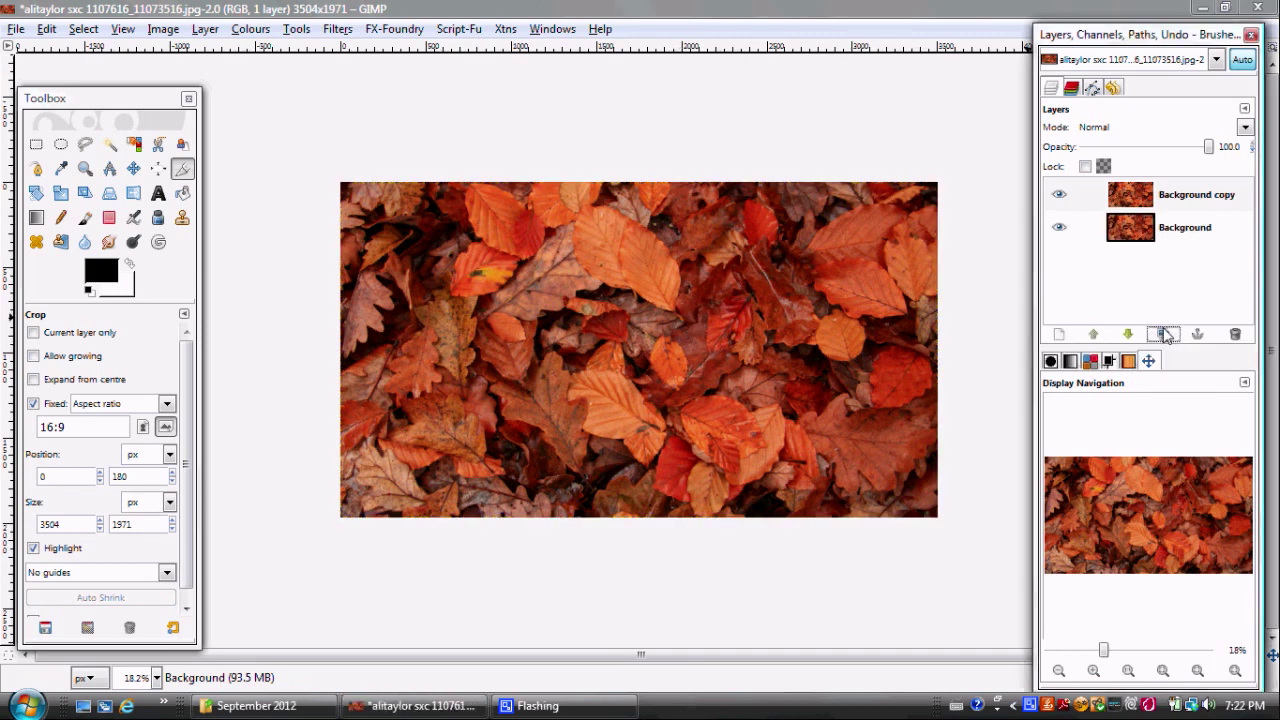
left_click(1133, 197)
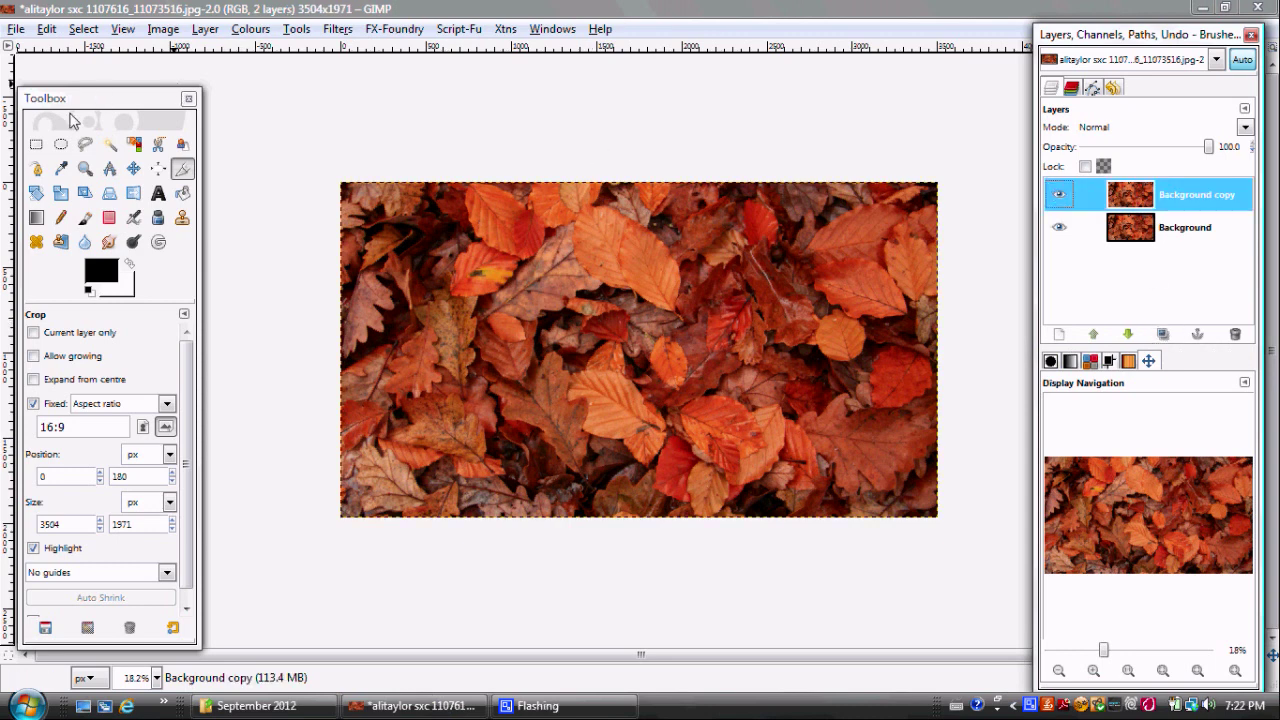
left_click(35, 146)
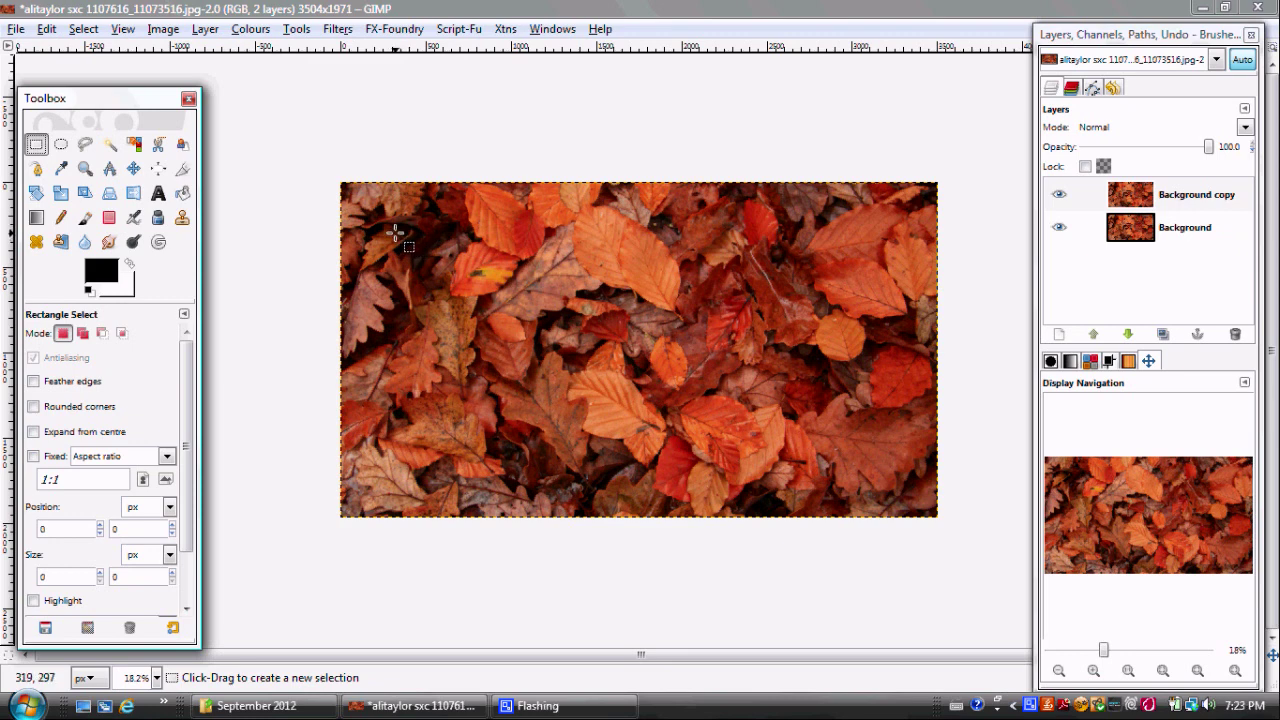
left_click_drag(395, 232, 884, 457)
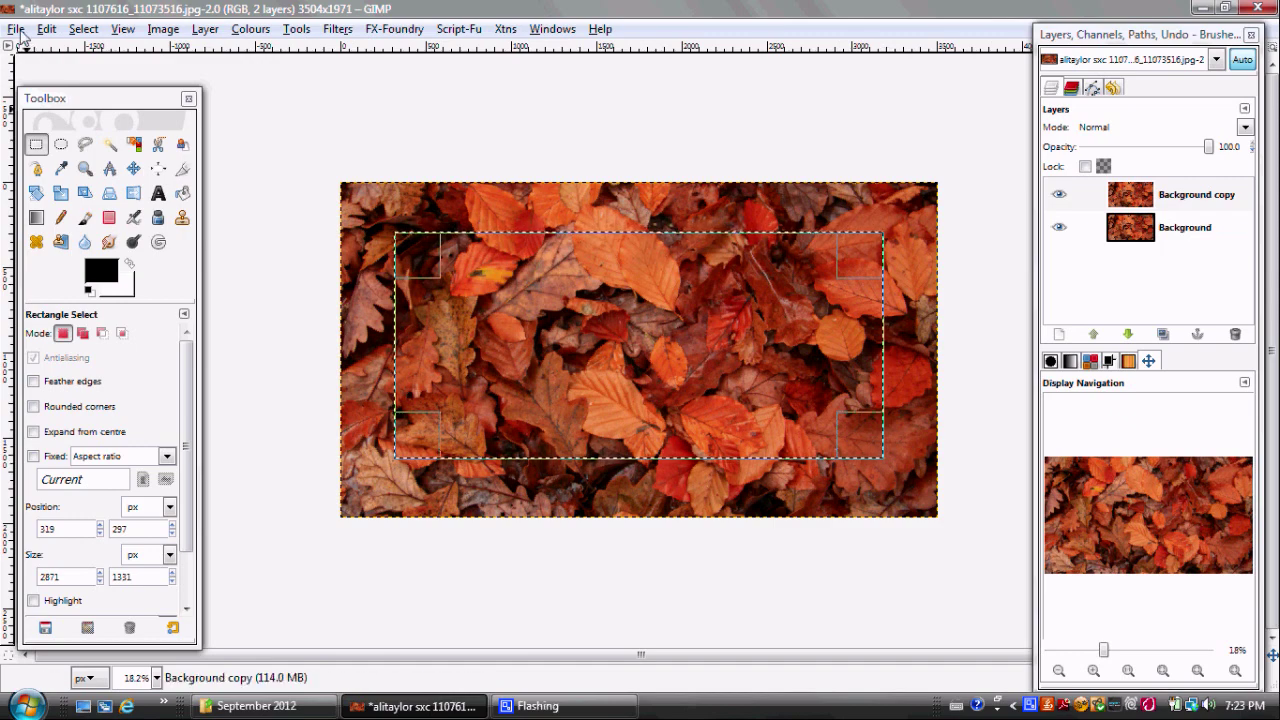
left_click(82, 29)
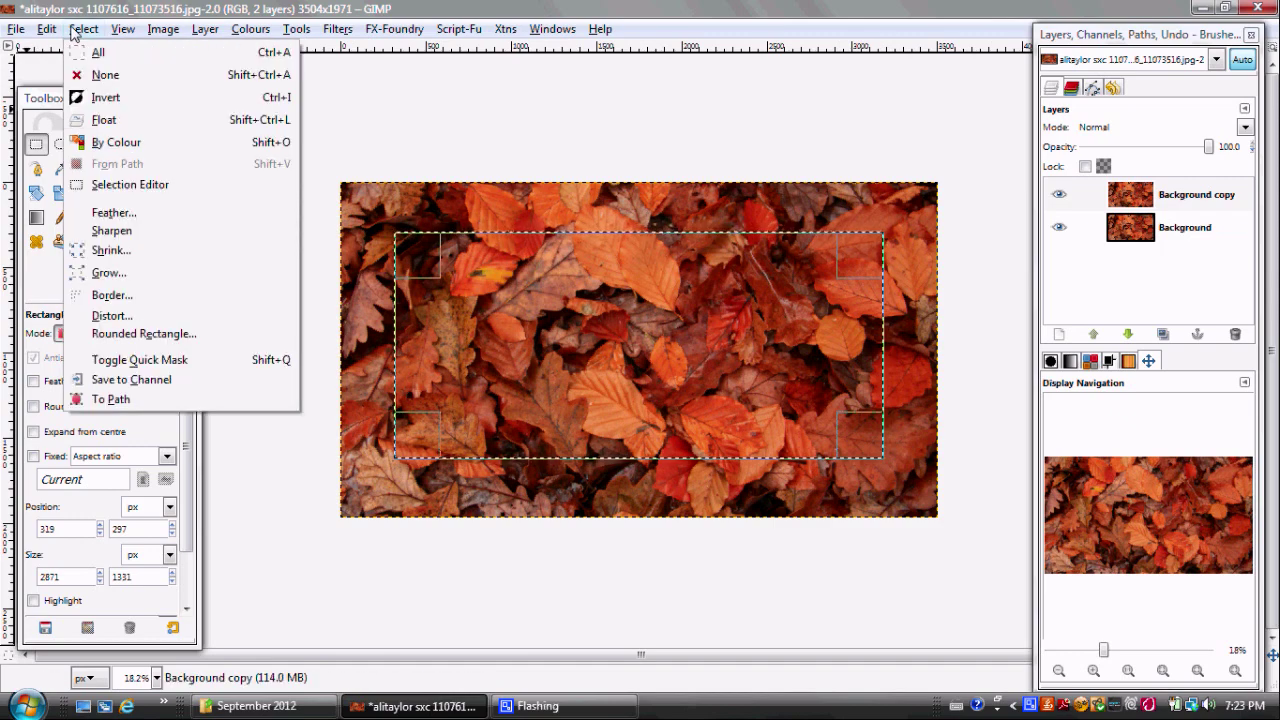
left_click(103, 213)
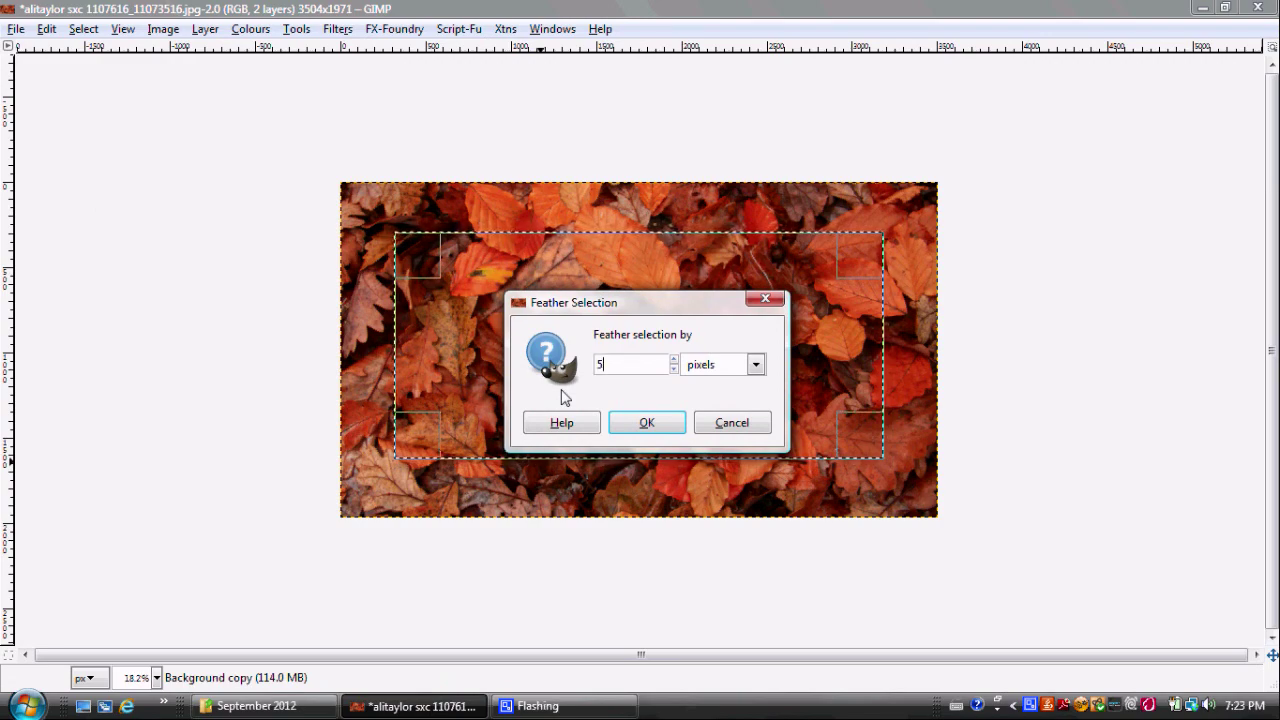
left_click(645, 423)
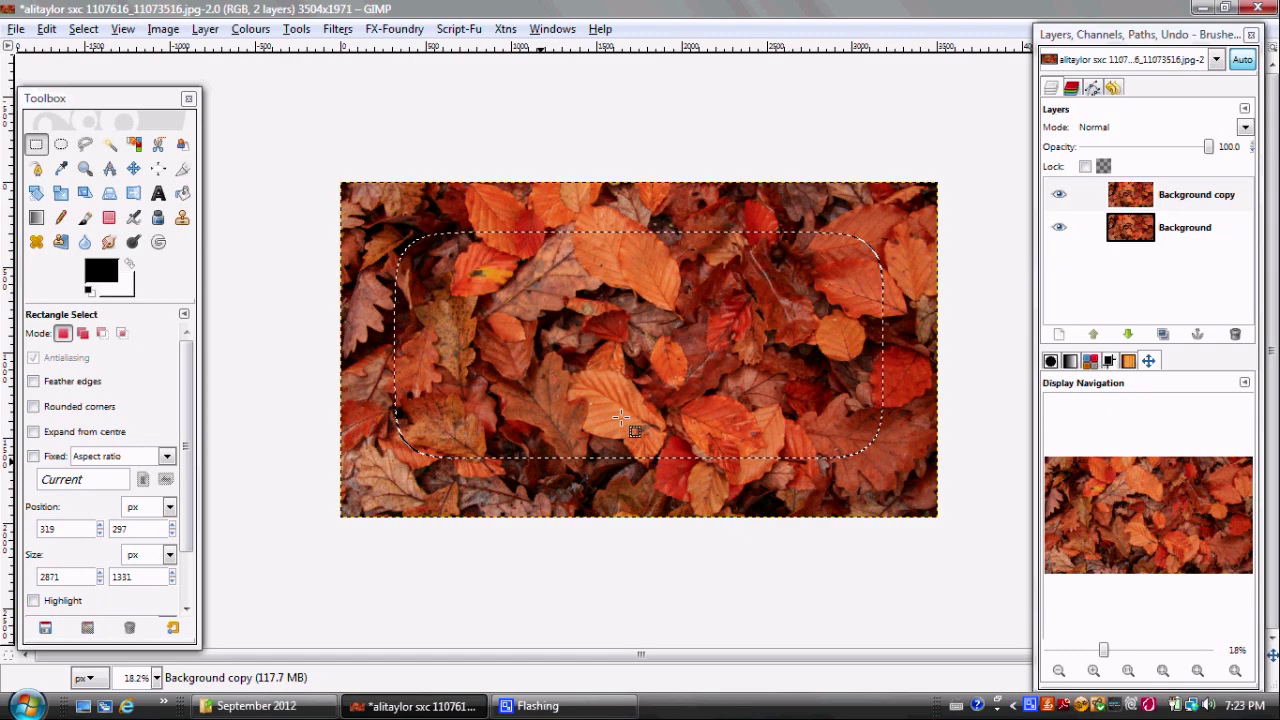
Step: Add an alpha channel to Background copy and briefly hide the Background layer to check
left_click(1133, 199)
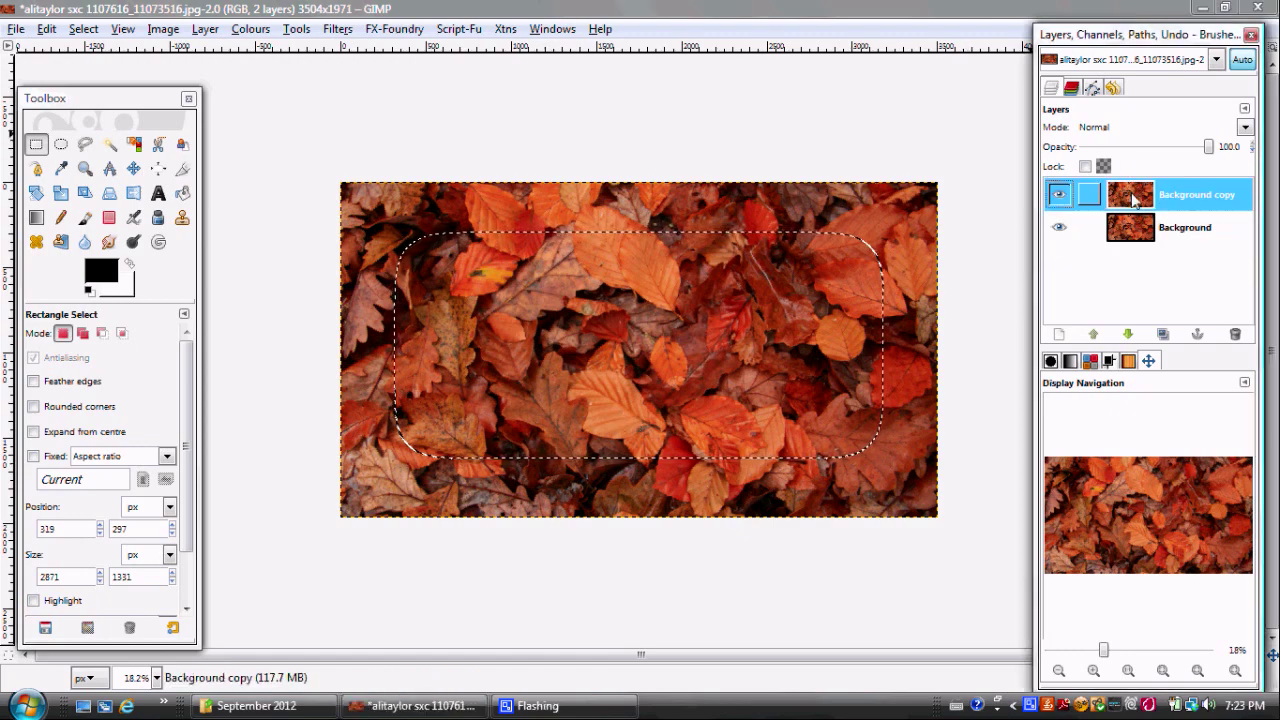
right_click(1133, 199)
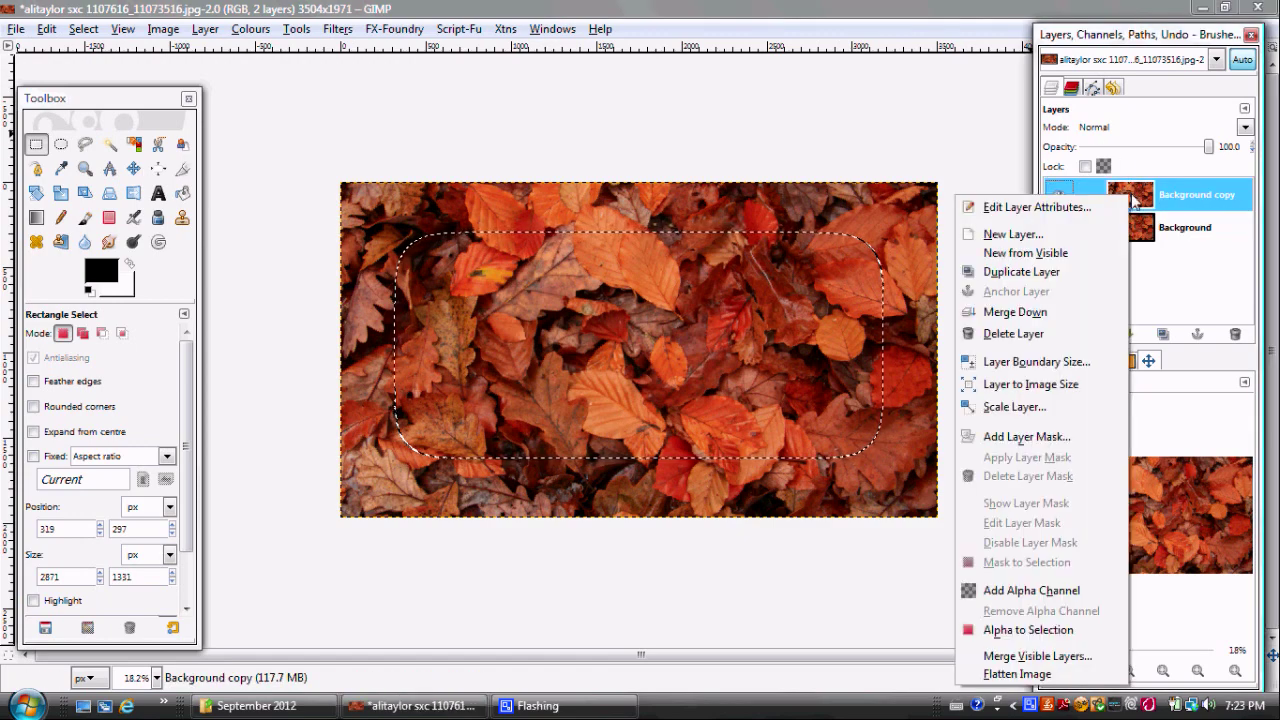
left_click(1033, 597)
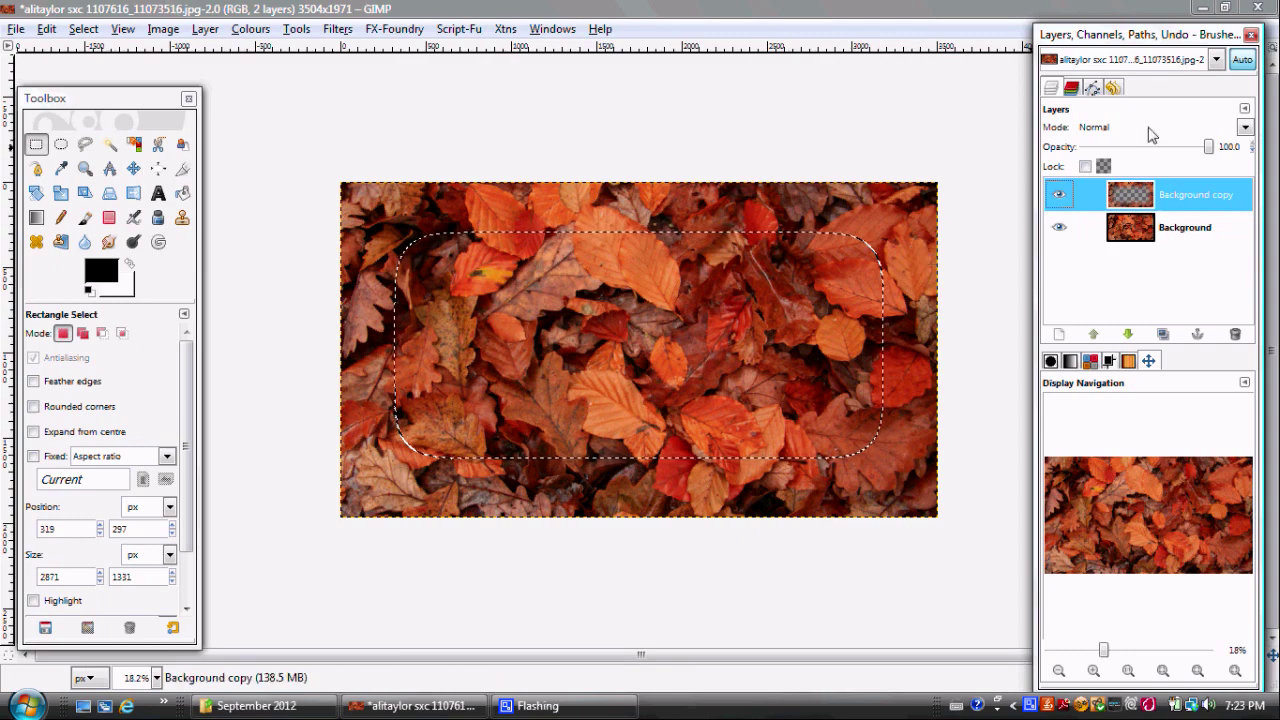
left_click(1059, 227)
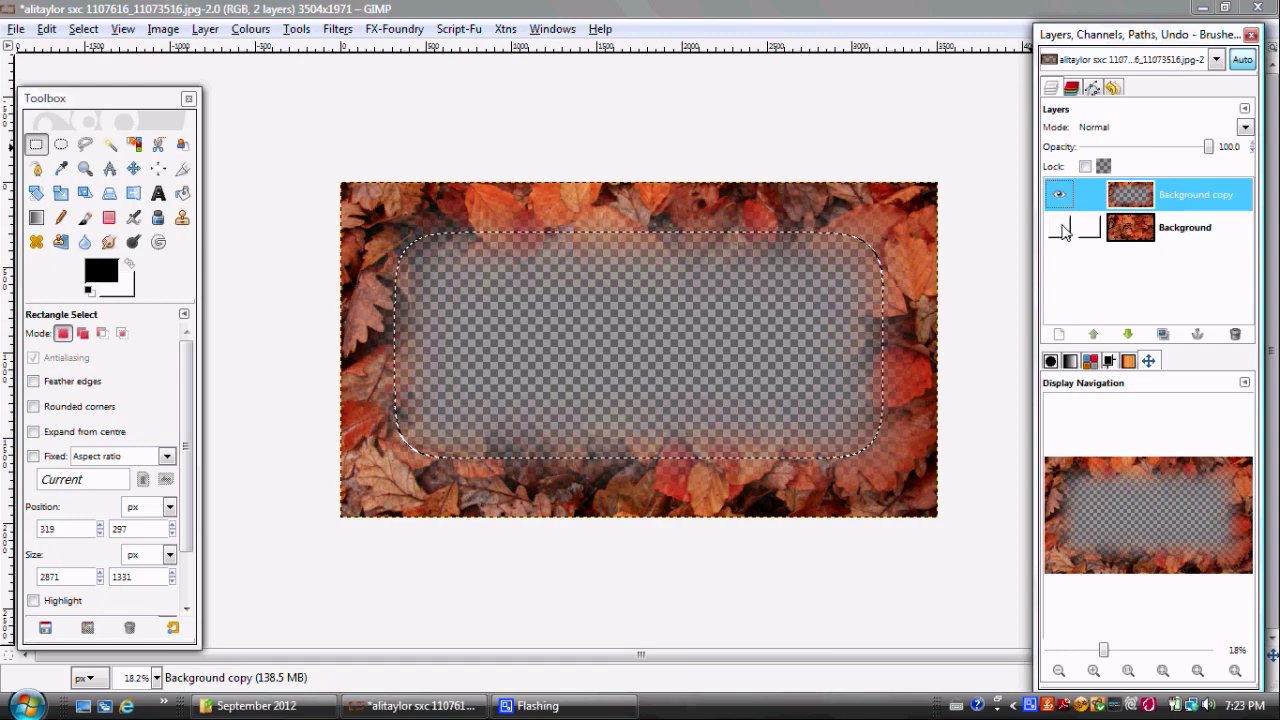
left_click(1061, 229)
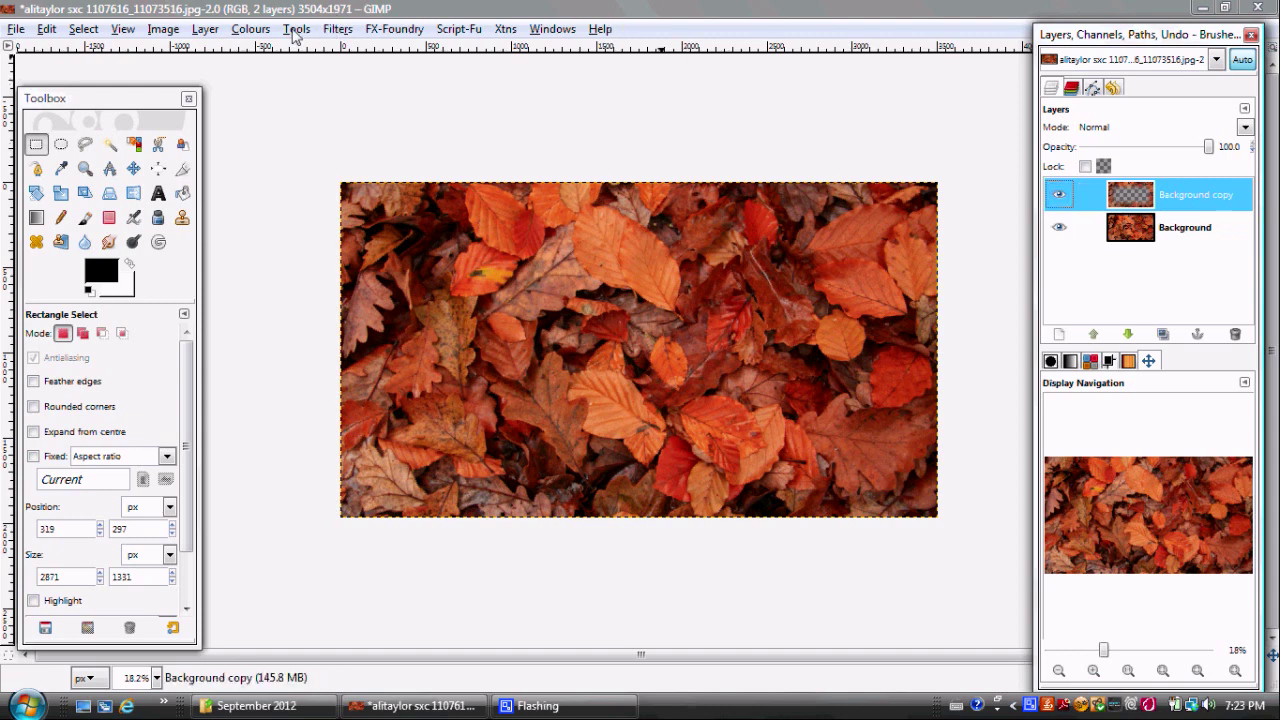
Step: Apply Hue-Saturation with lightness -54 and saturation -20 to Background copy
left_click(256, 32)
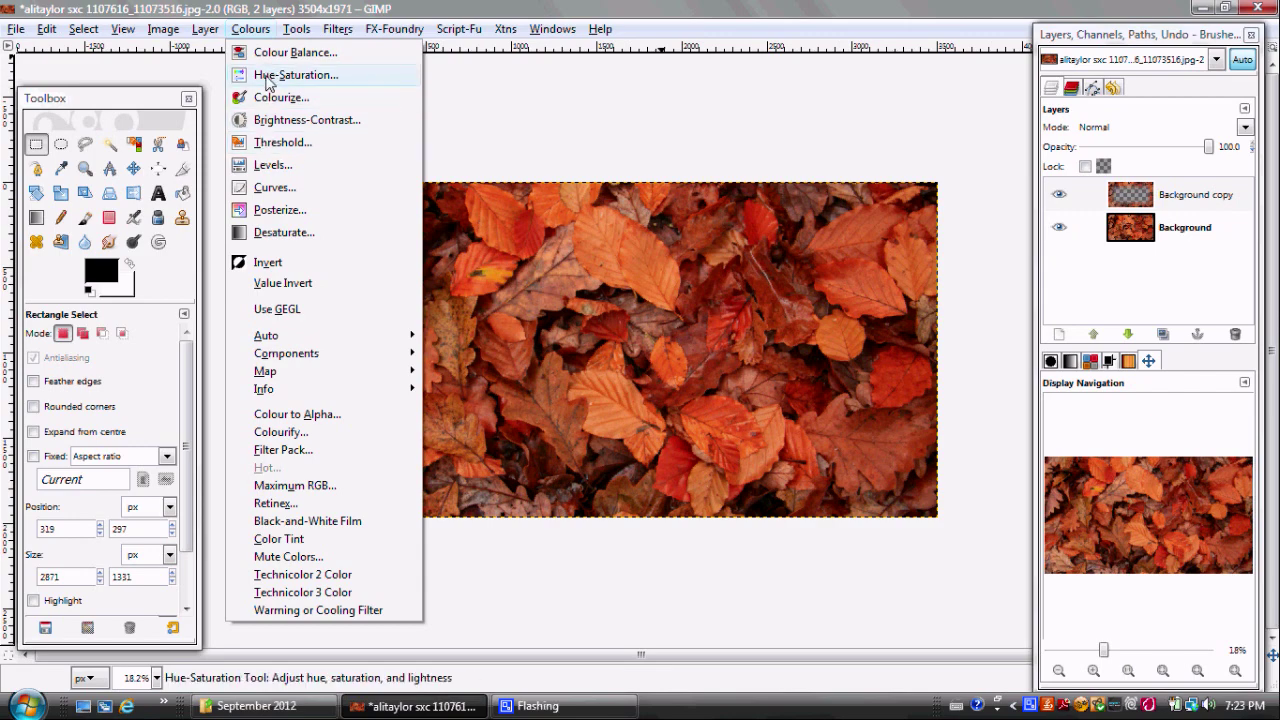
left_click(267, 78)
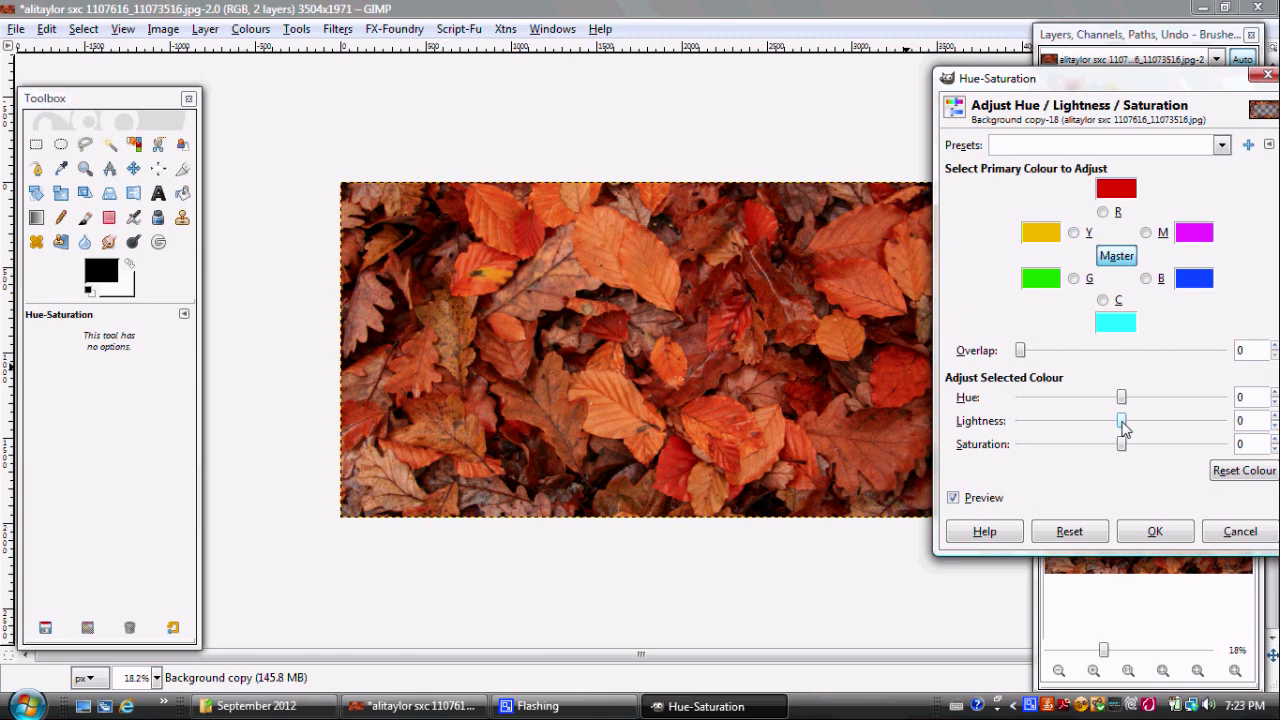
left_click_drag(1122, 421, 1068, 424)
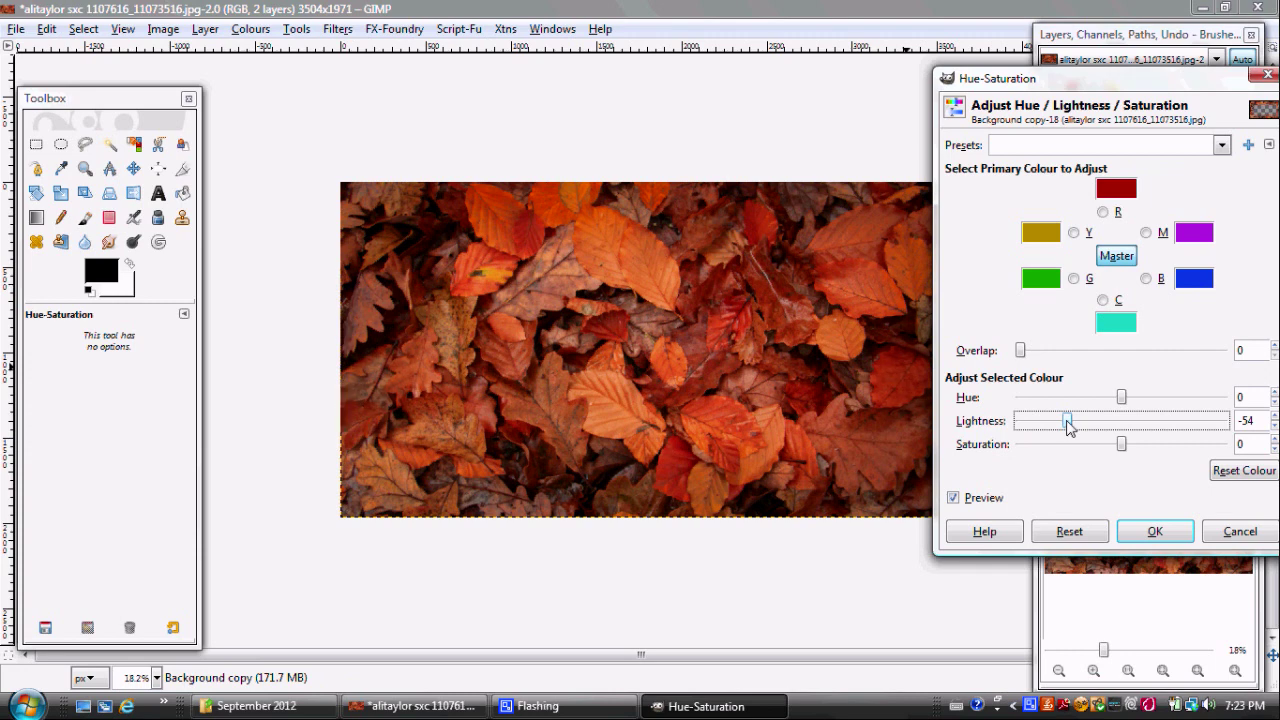
left_click_drag(1122, 447, 1101, 449)
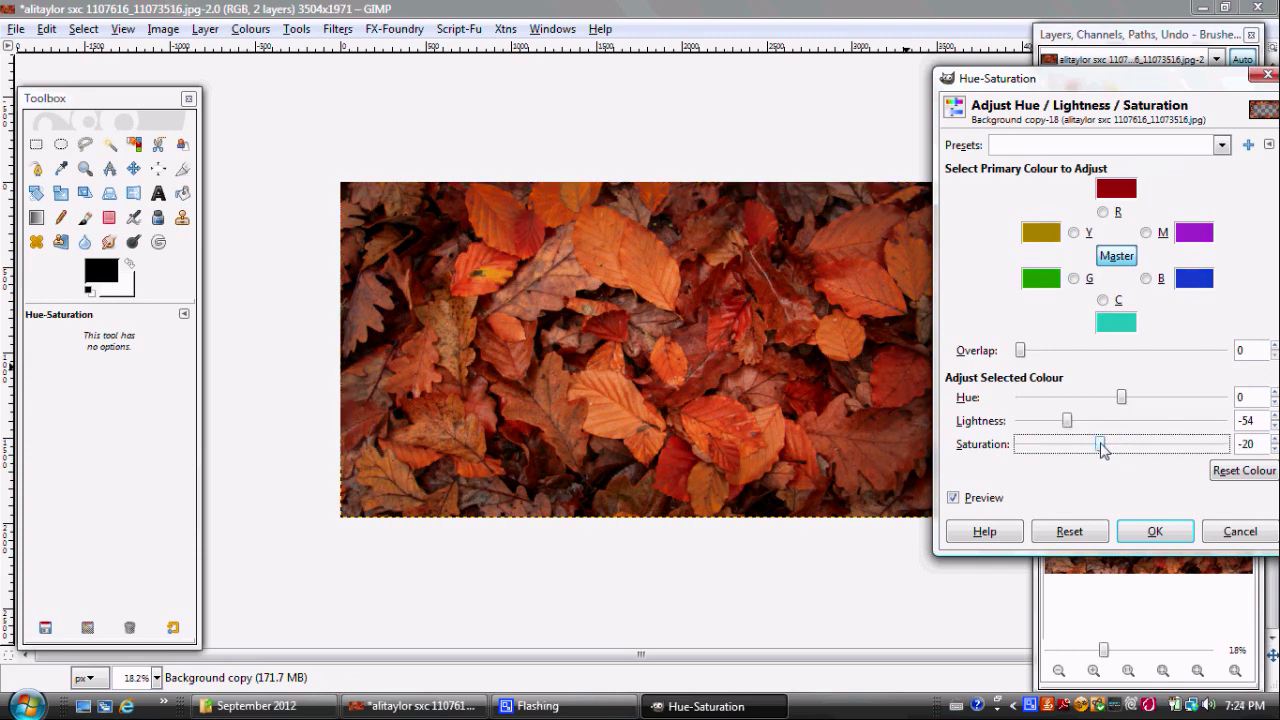
left_click(1140, 533)
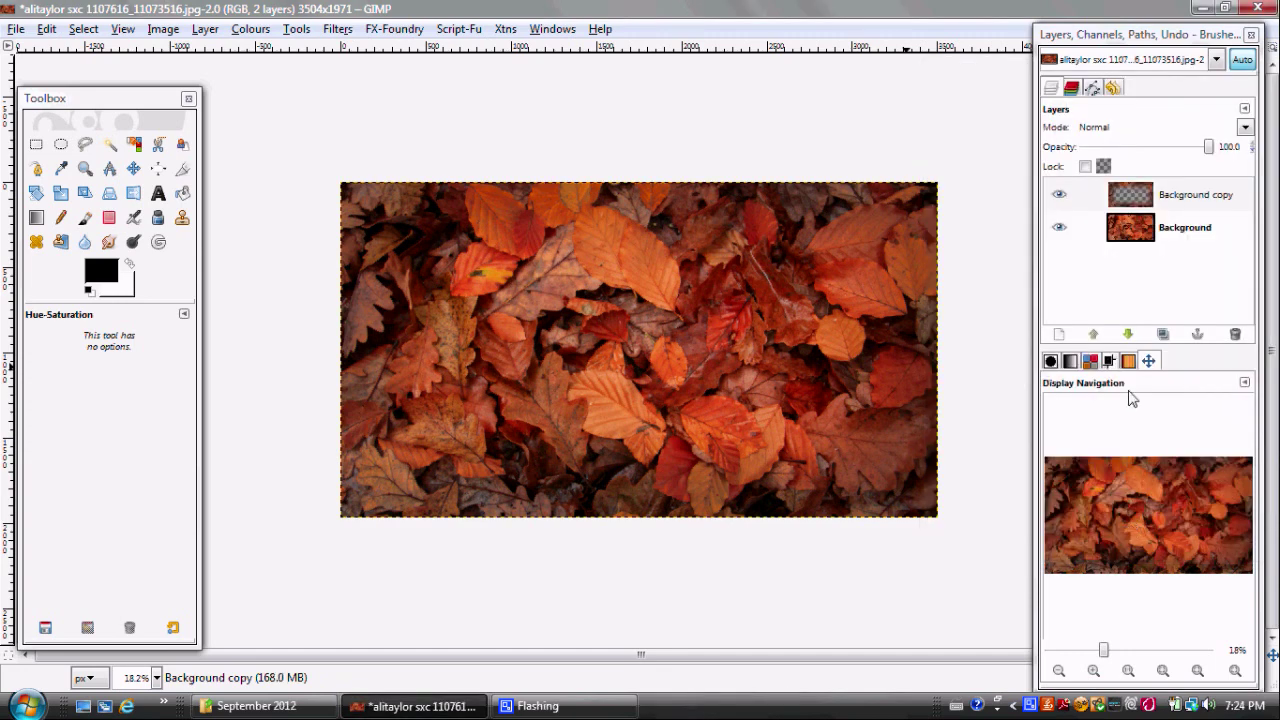
Step: Duplicate the leaves layer and set the copy's blend mode to Overlay
left_click(1163, 334)
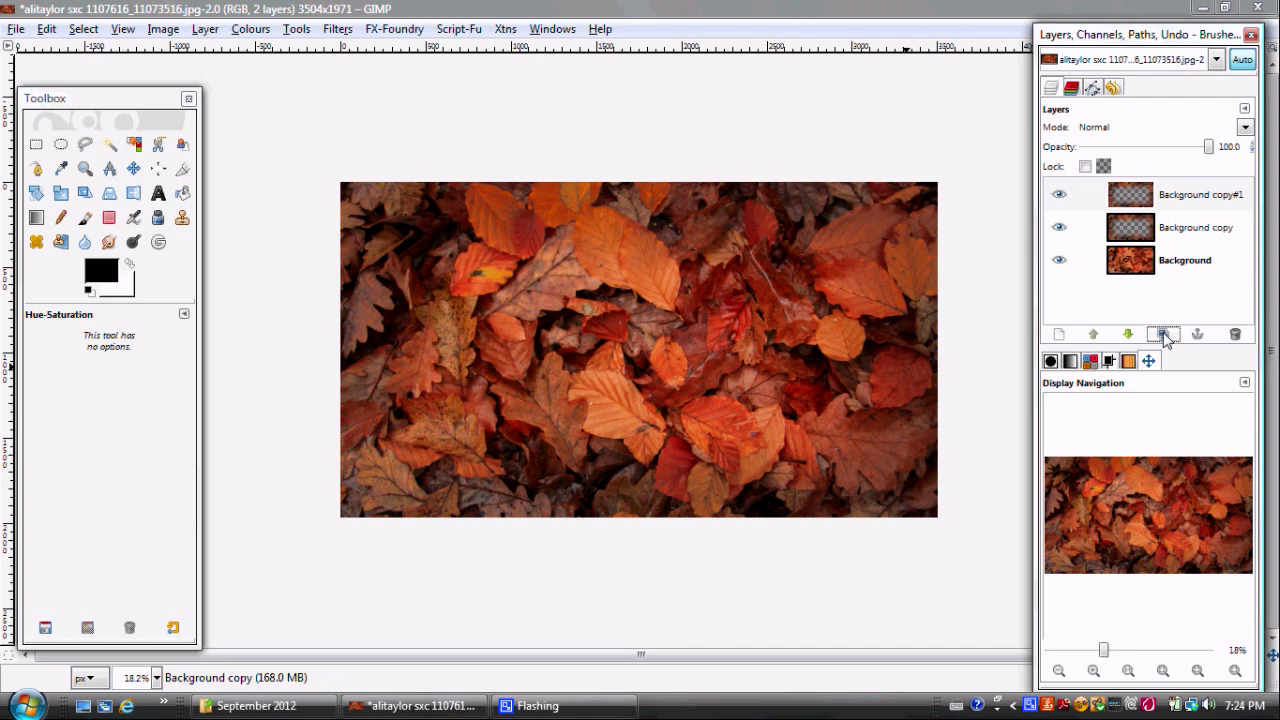
left_click(1245, 127)
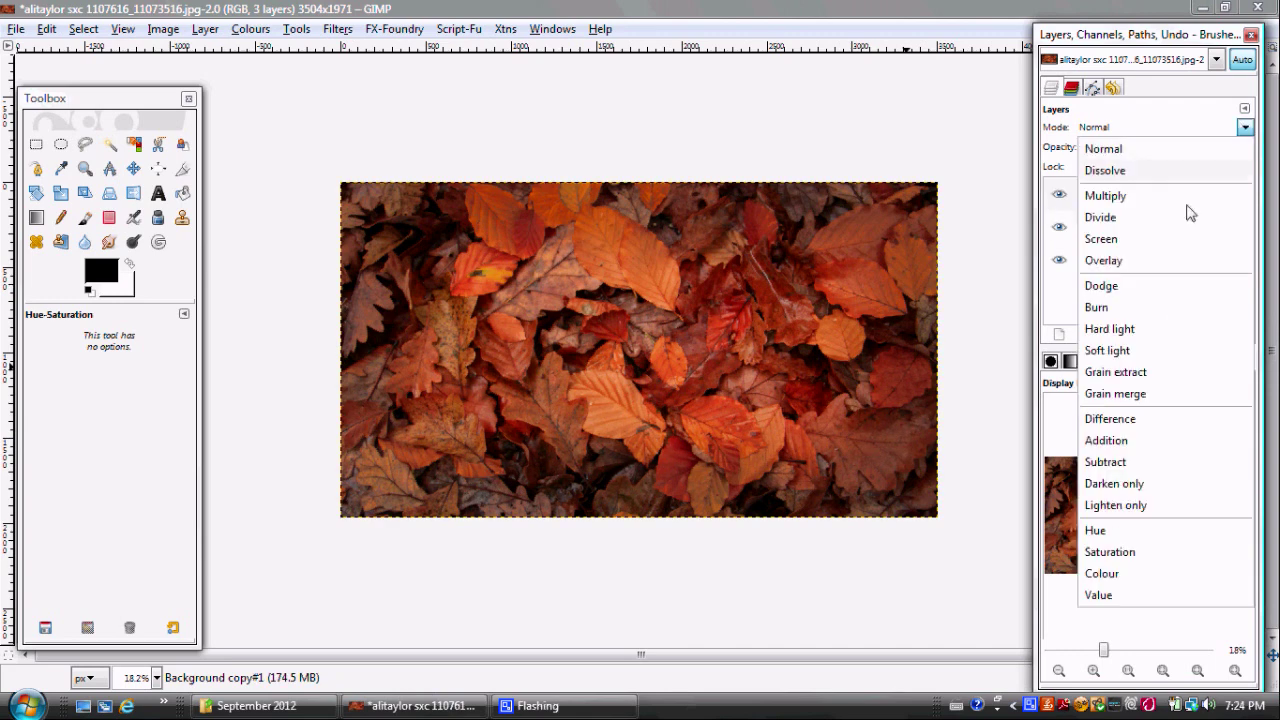
left_click(1161, 261)
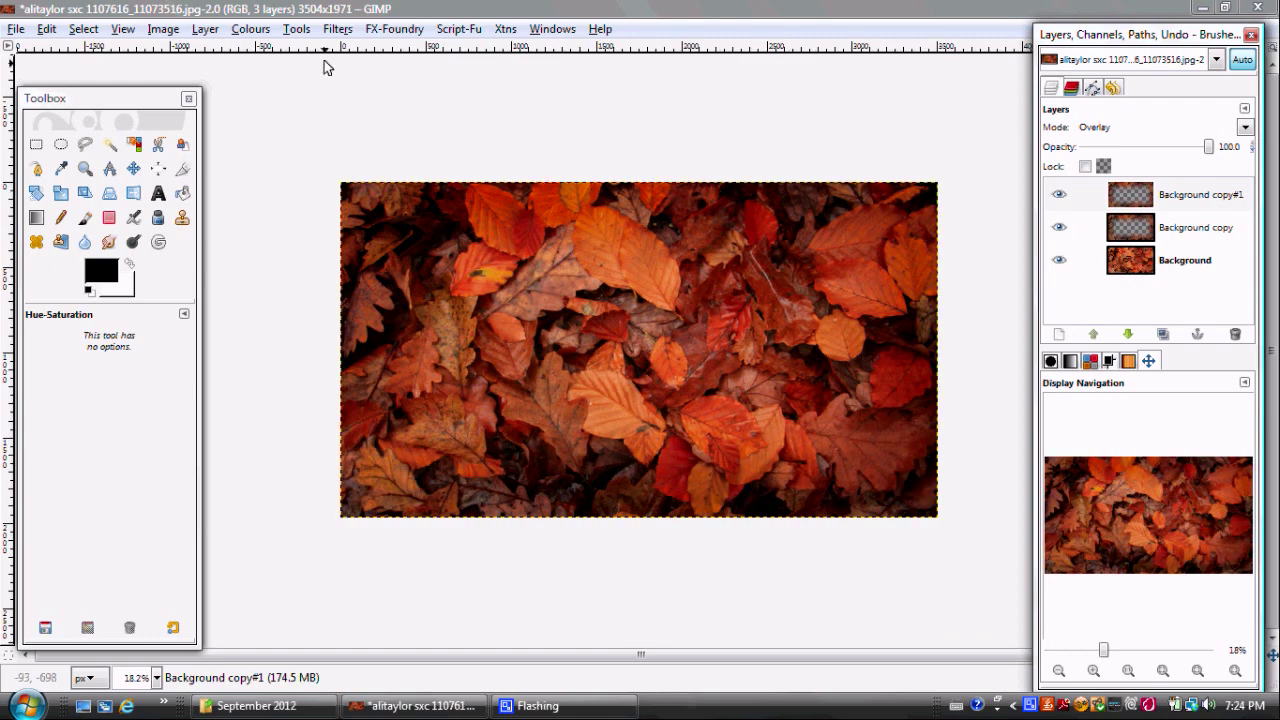
Step: Desaturate the Overlay copy to grey, then select the Background layer
left_click(237, 30)
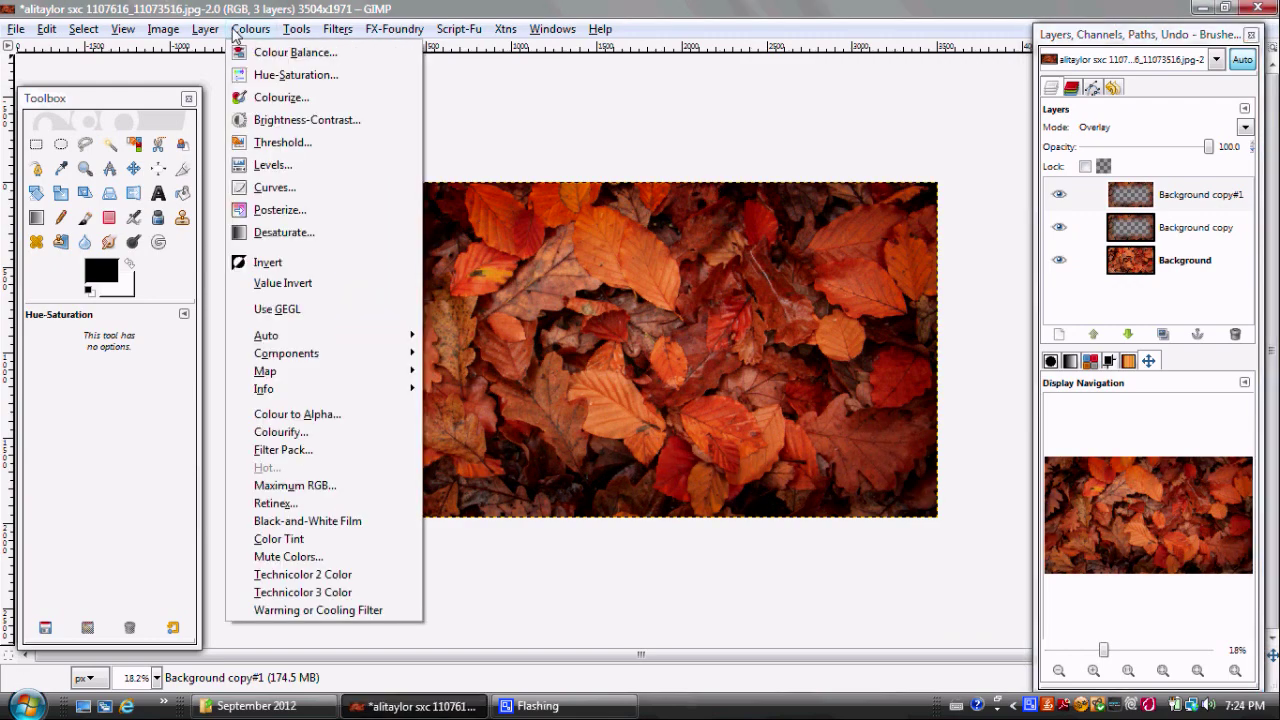
left_click(250, 232)
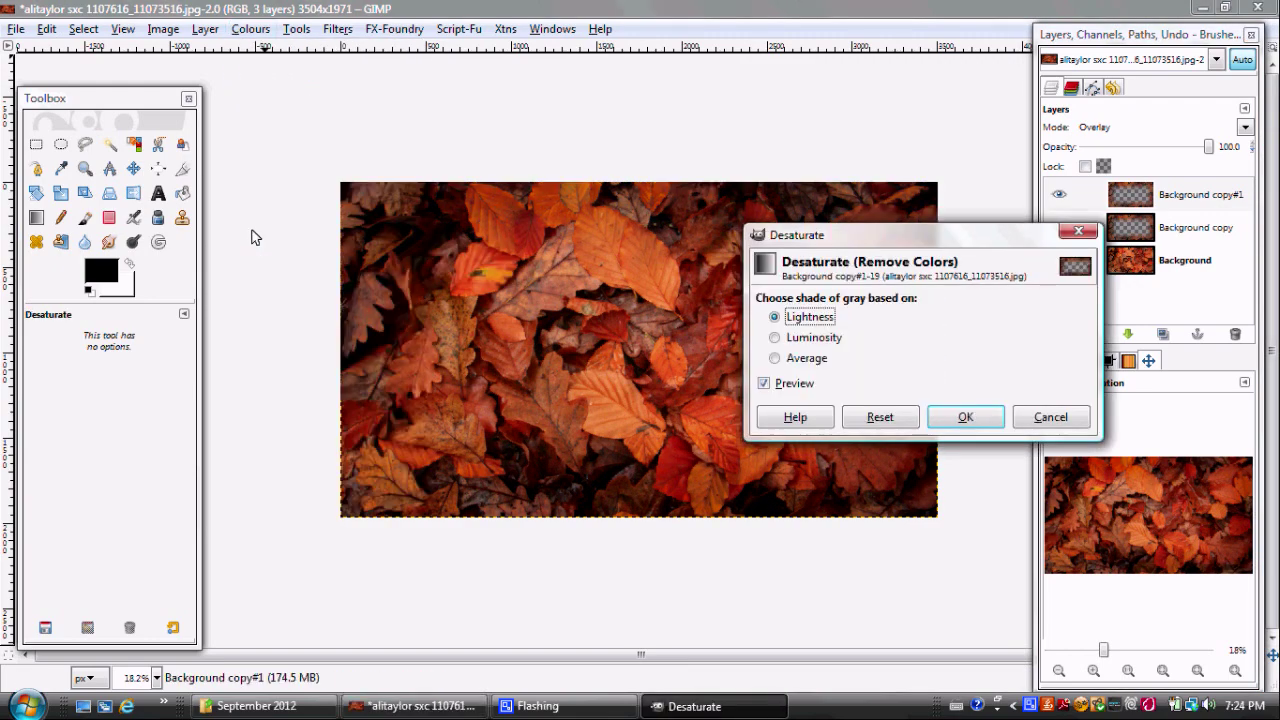
left_click(952, 425)
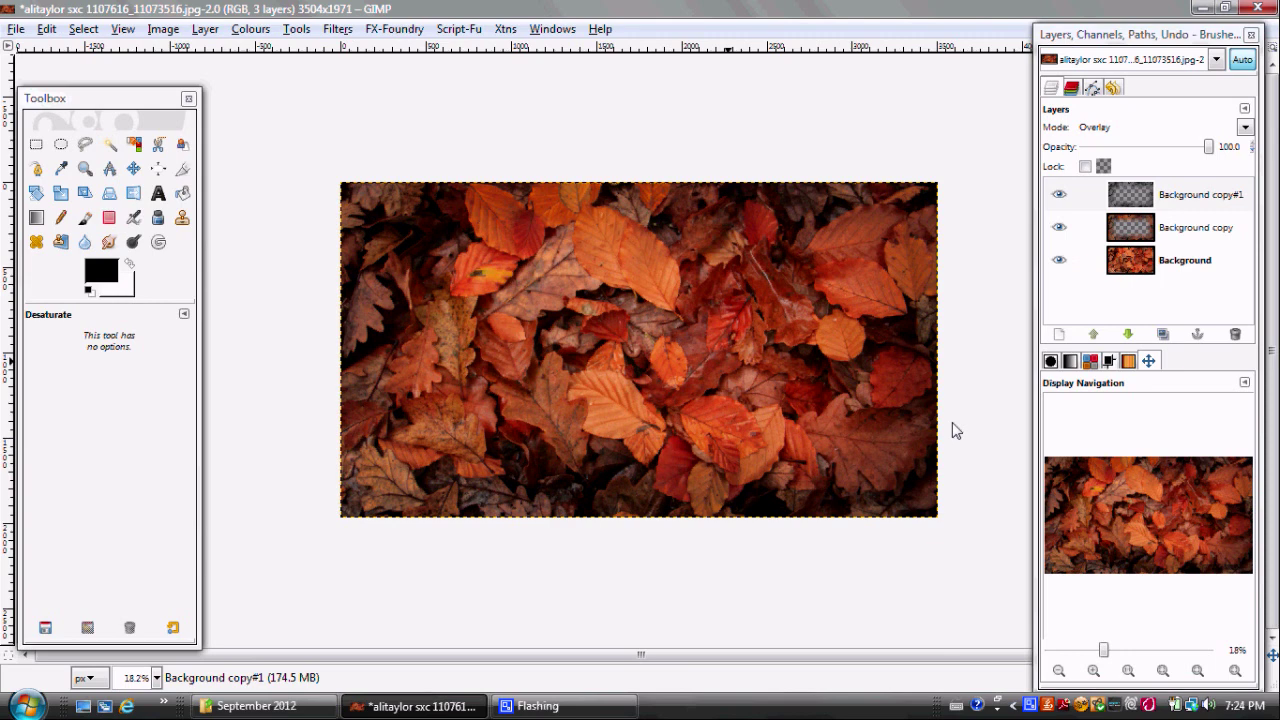
left_click(1075, 260)
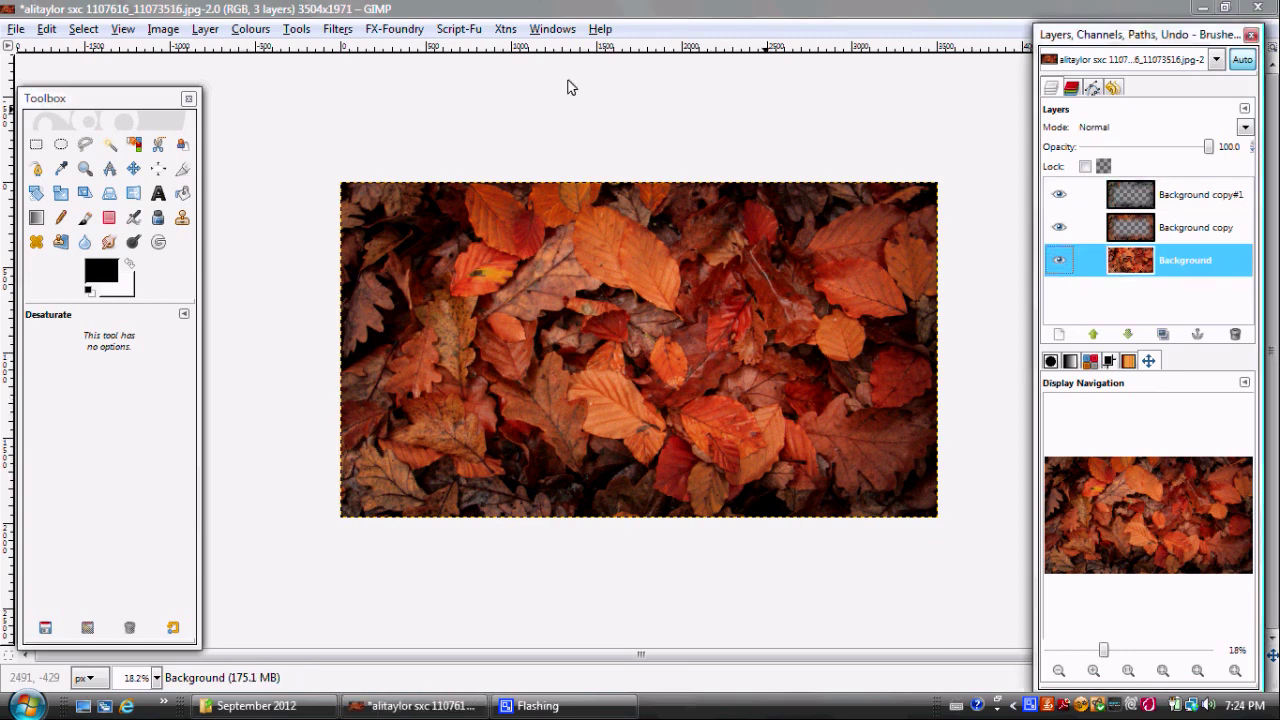
Step: Apply a Curves adjustment to Background, lowering a point near the dark end to deepen shadows
left_click(241, 31)
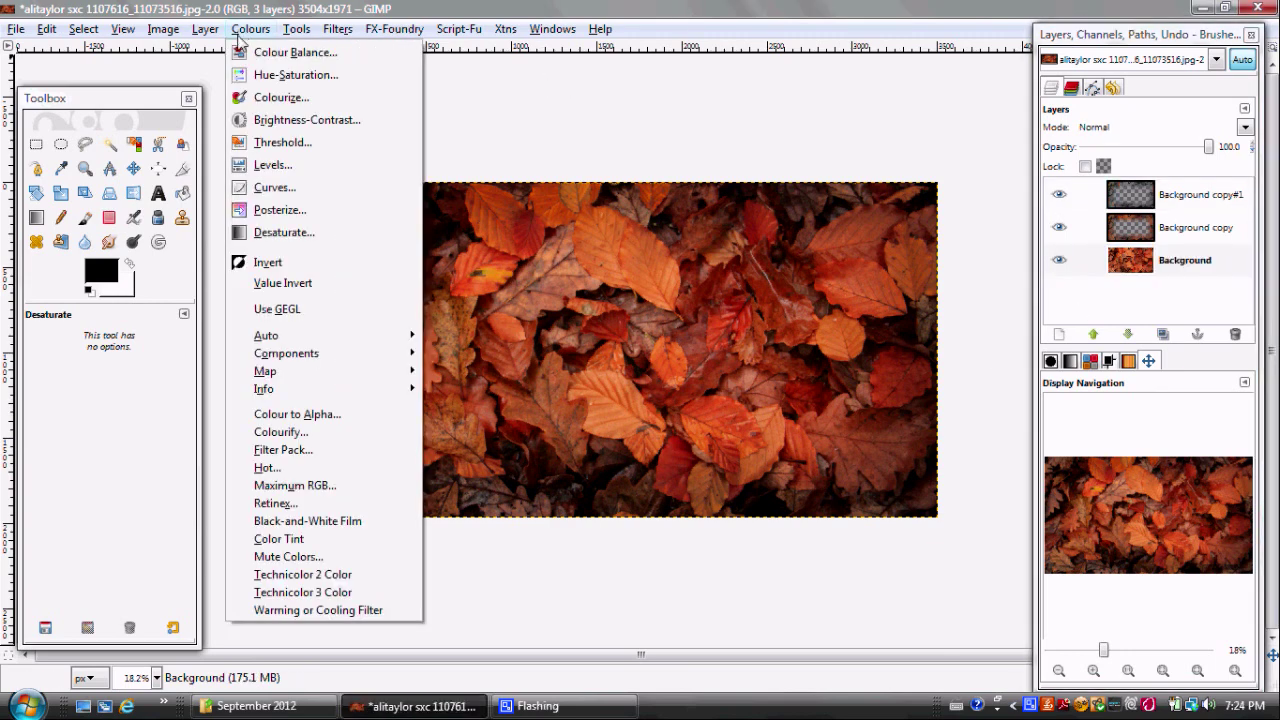
left_click(262, 188)
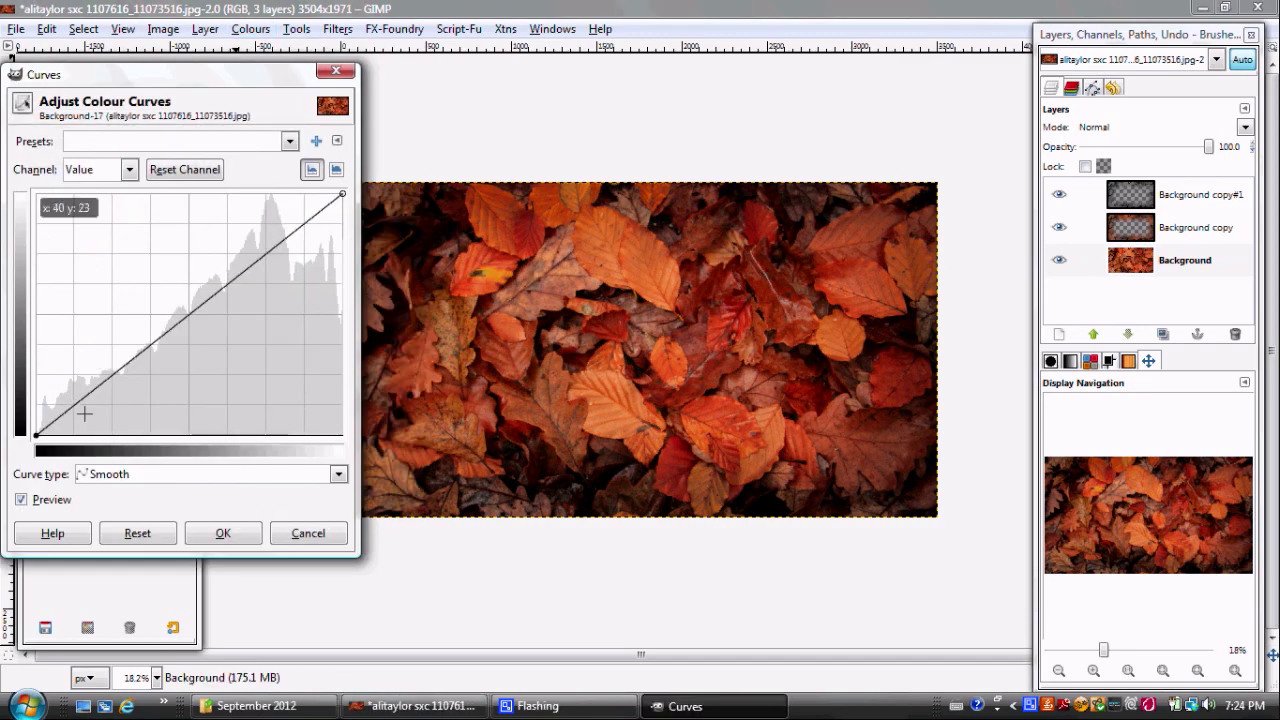
left_click(85, 413)
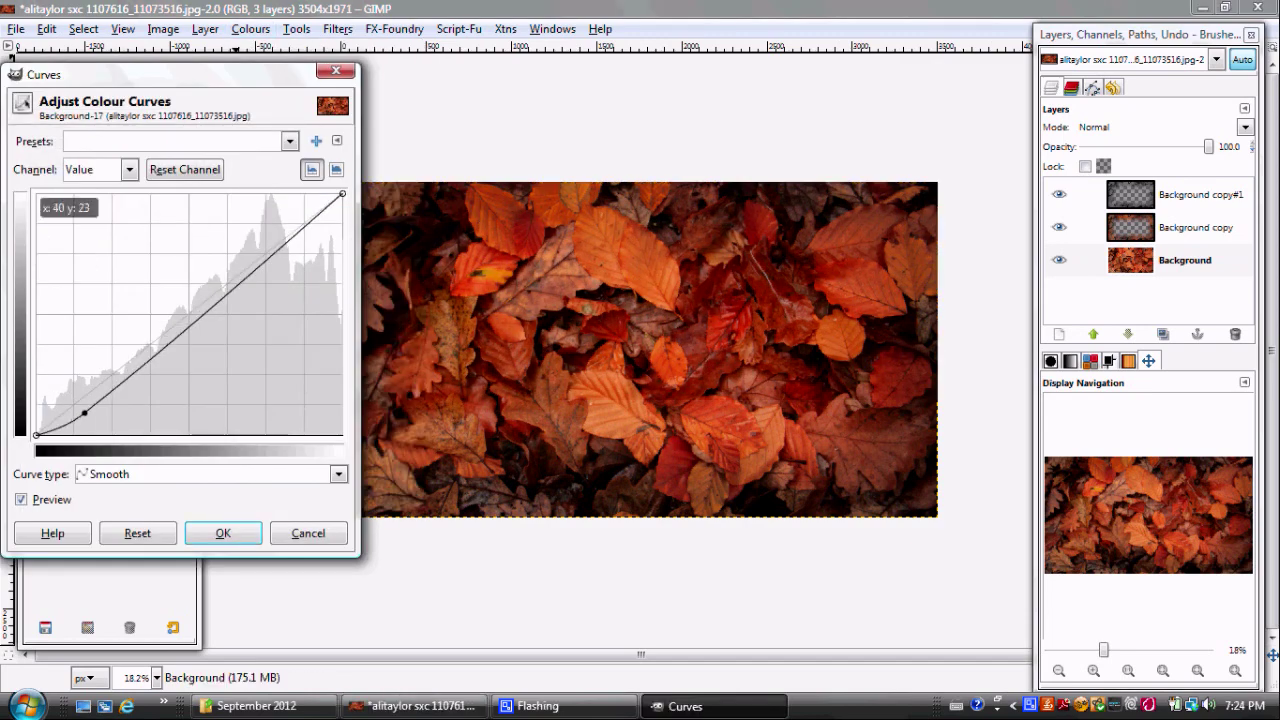
left_click_drag(85, 413, 102, 412)
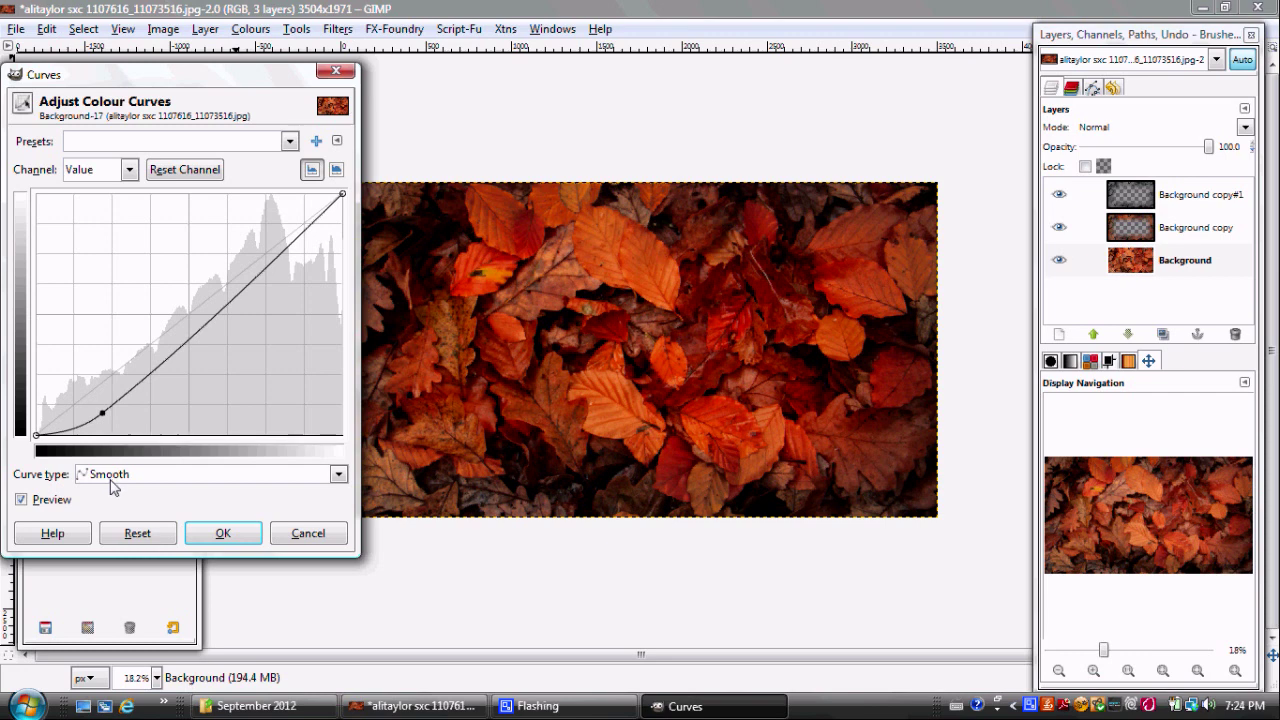
left_click(200, 534)
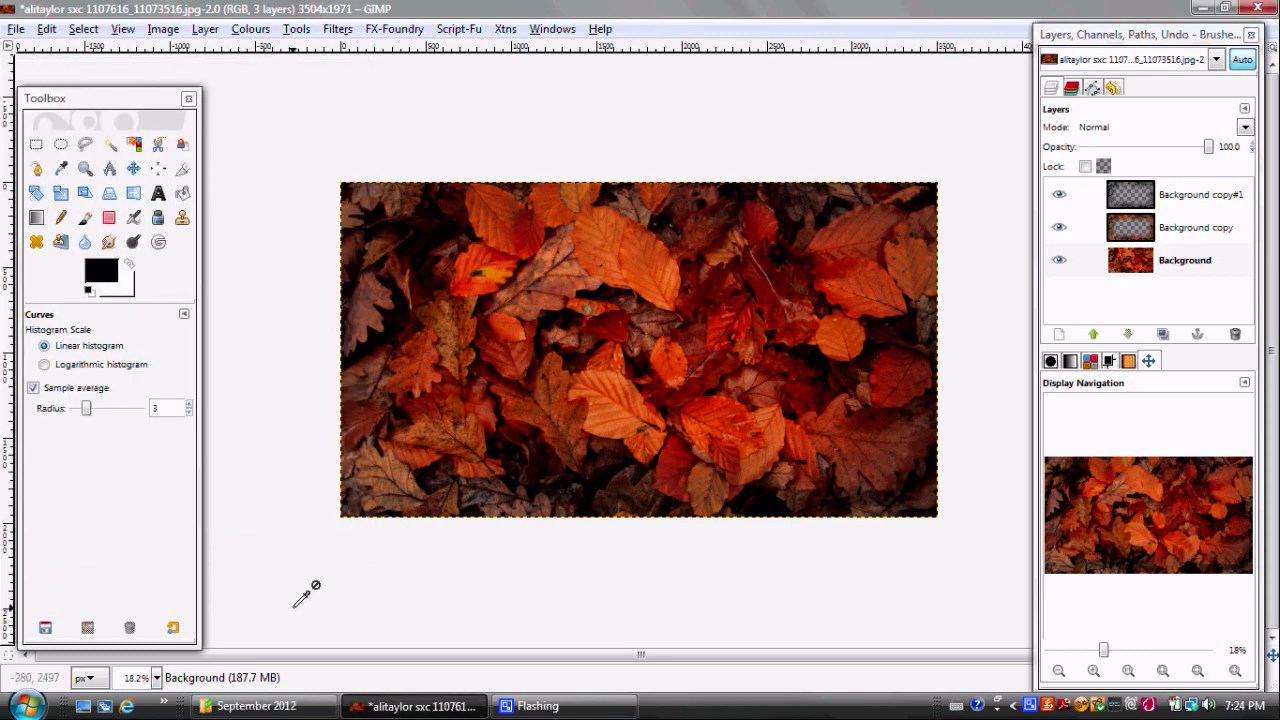
Step: Drag september BW.svg from the September 2012 folder into the leaf image
mouse_move(270, 707)
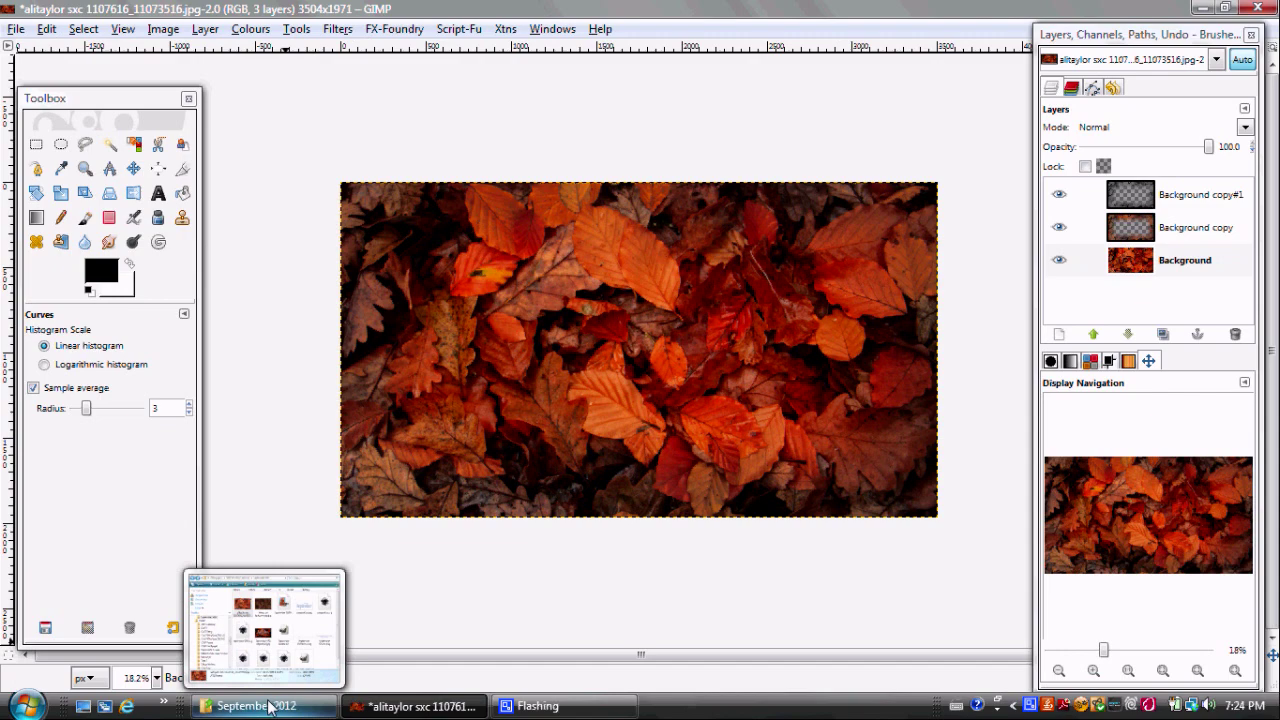
left_click(270, 707)
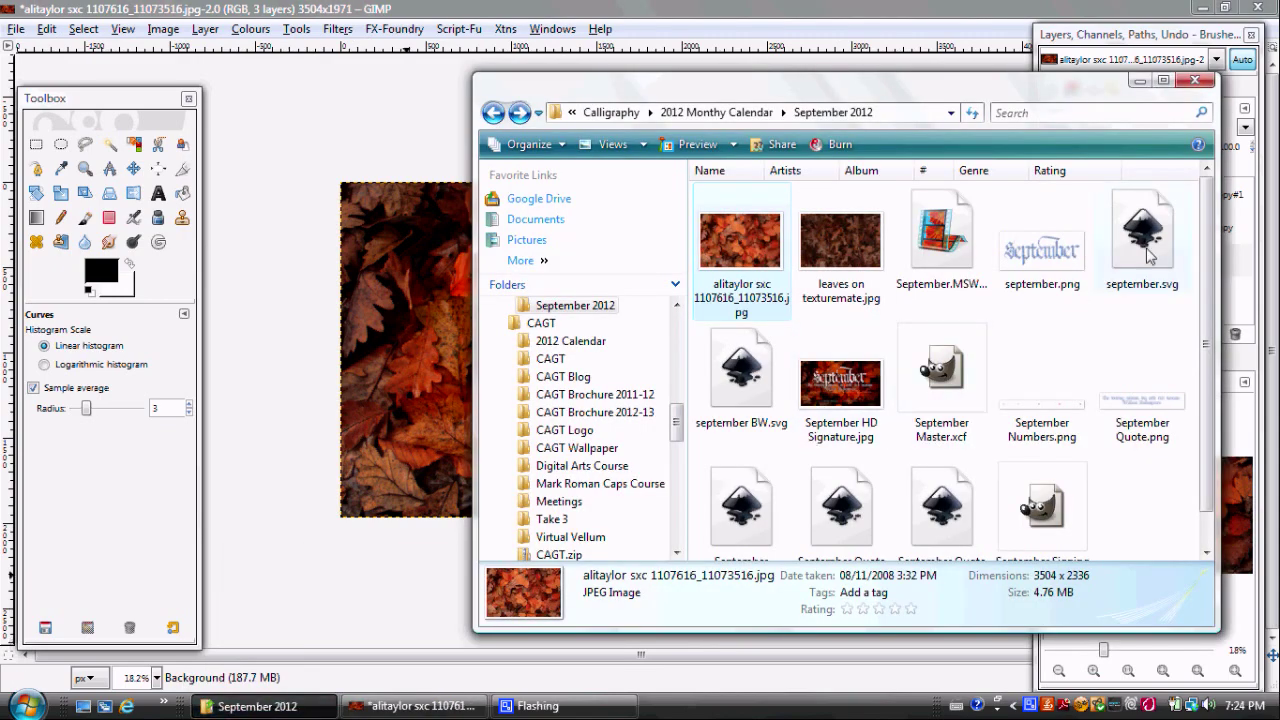
left_click(727, 410)
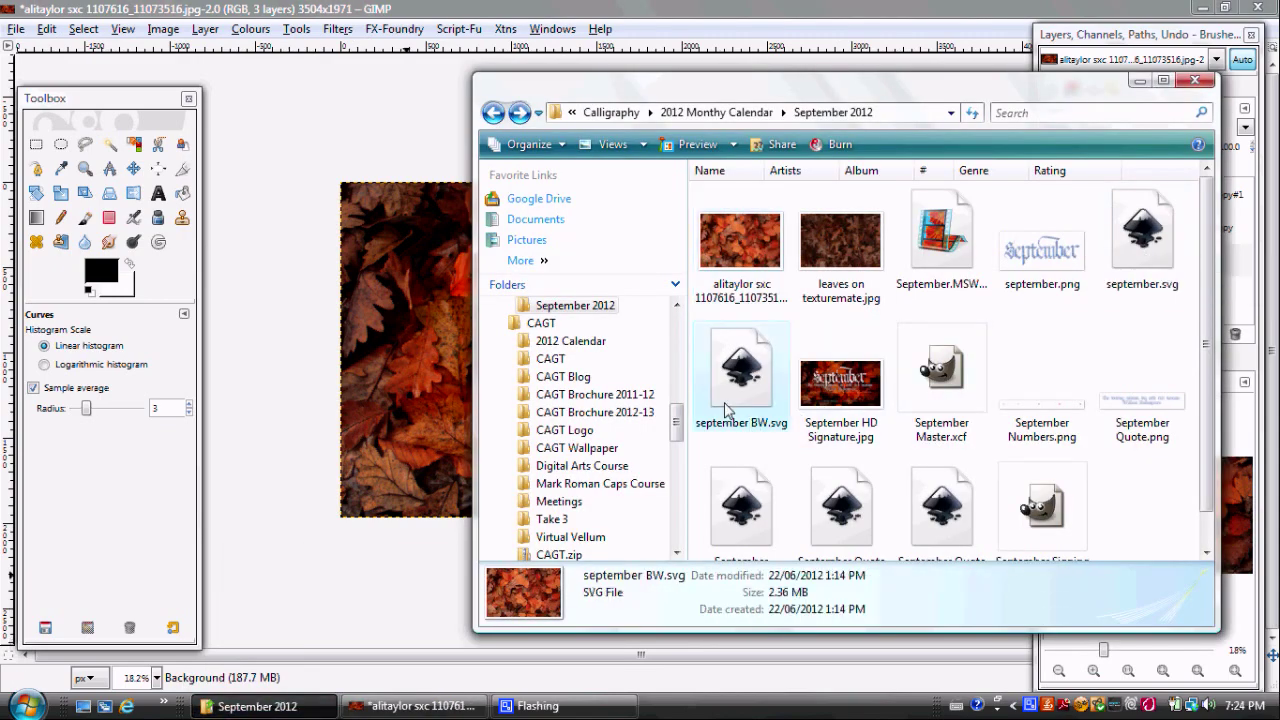
left_click_drag(727, 410, 284, 180)
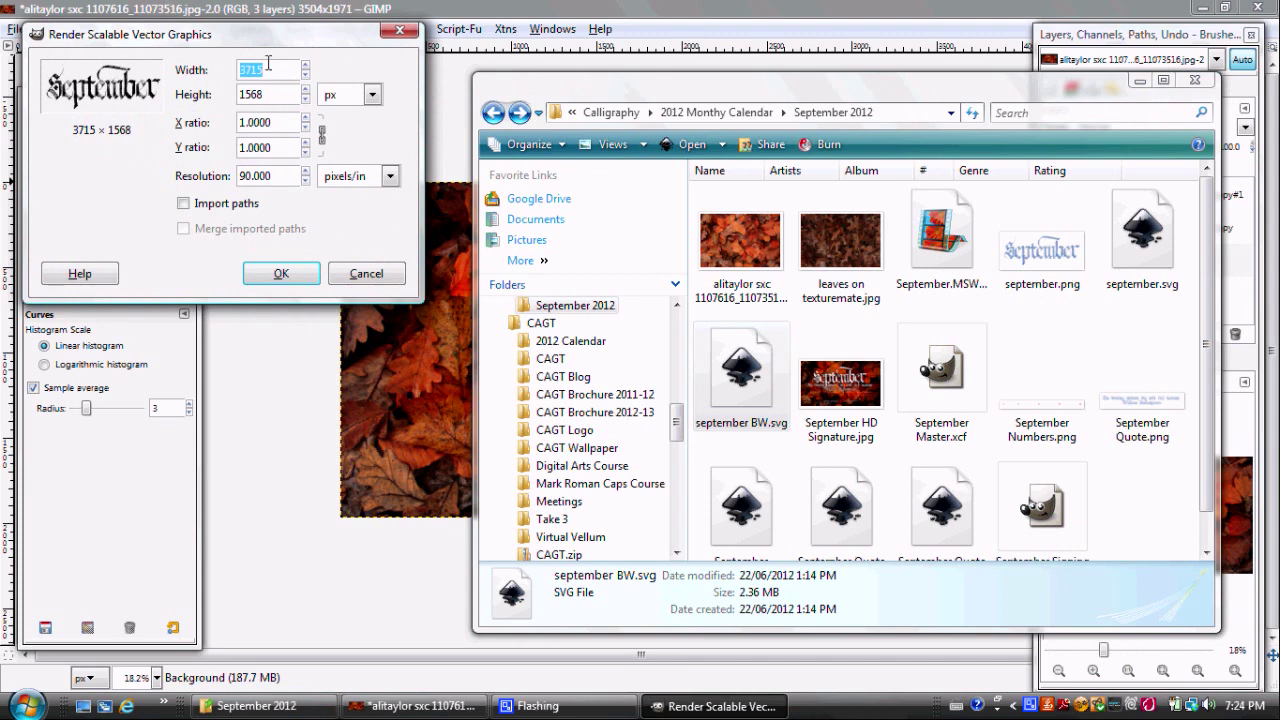
Step: Import the SVG at 3000 px width as a new layer and minimize the folder window
type("3000")
key("Tab")
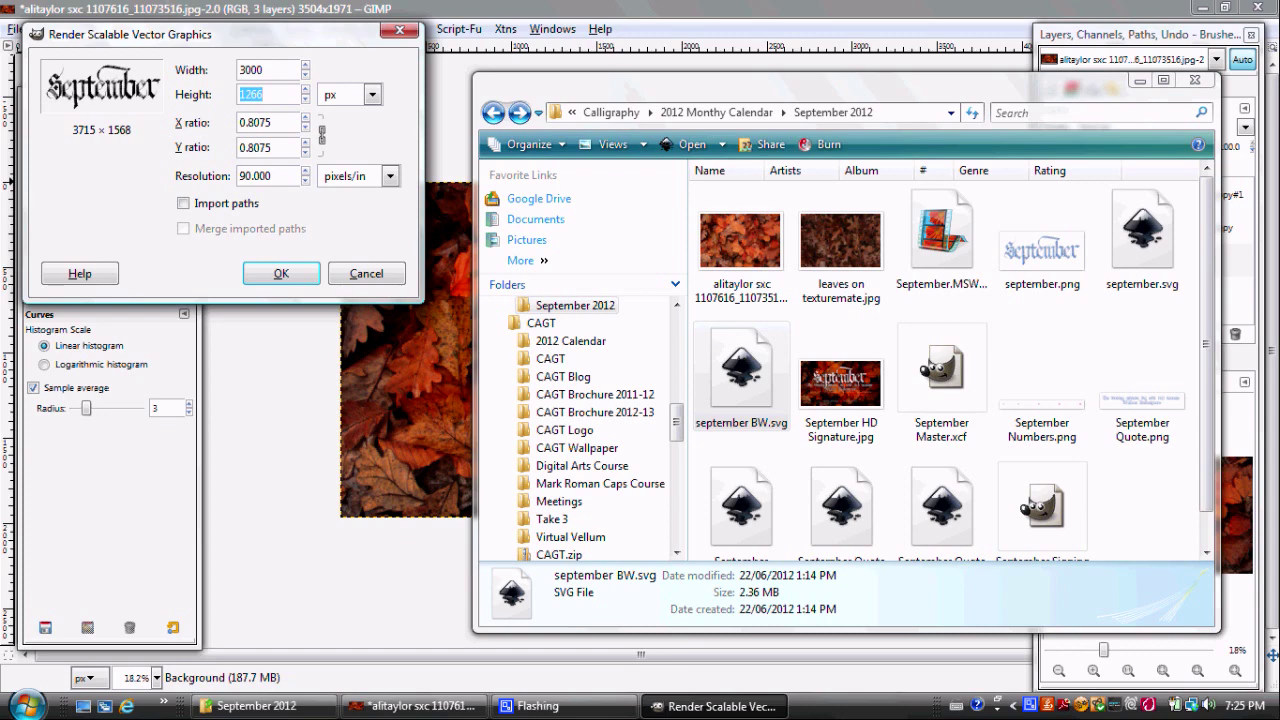
left_click(262, 276)
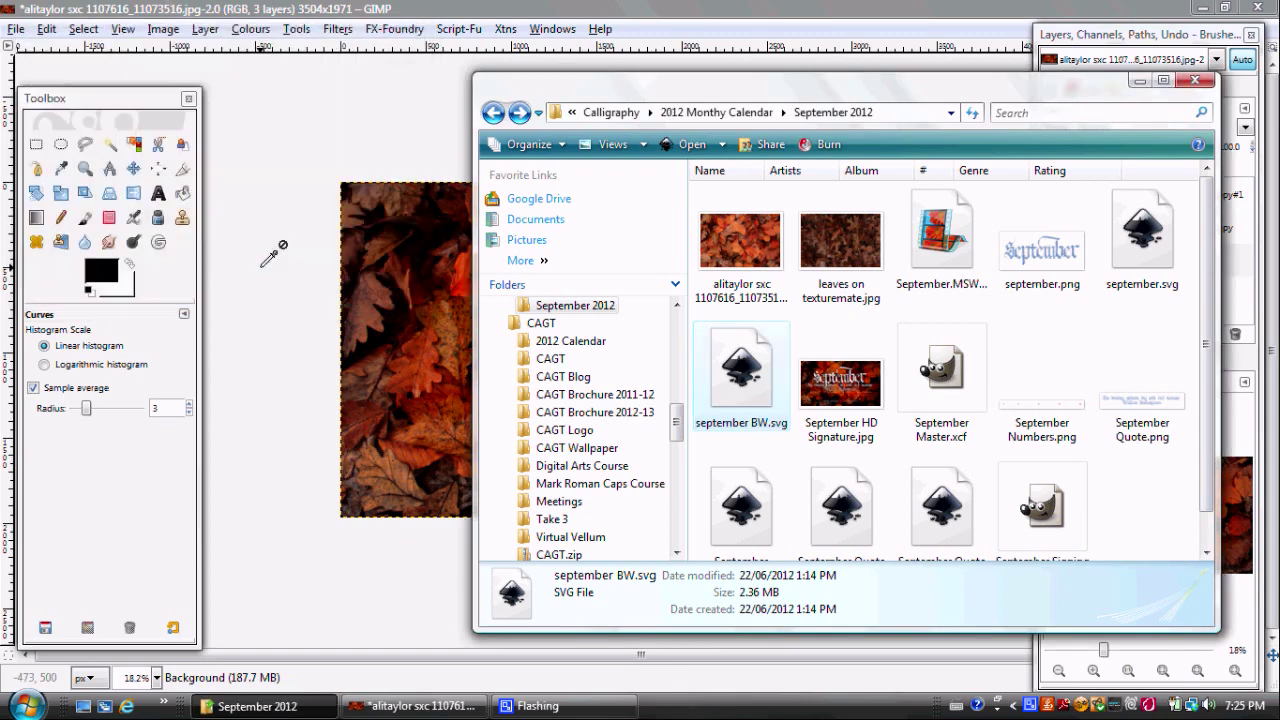
left_click(1137, 81)
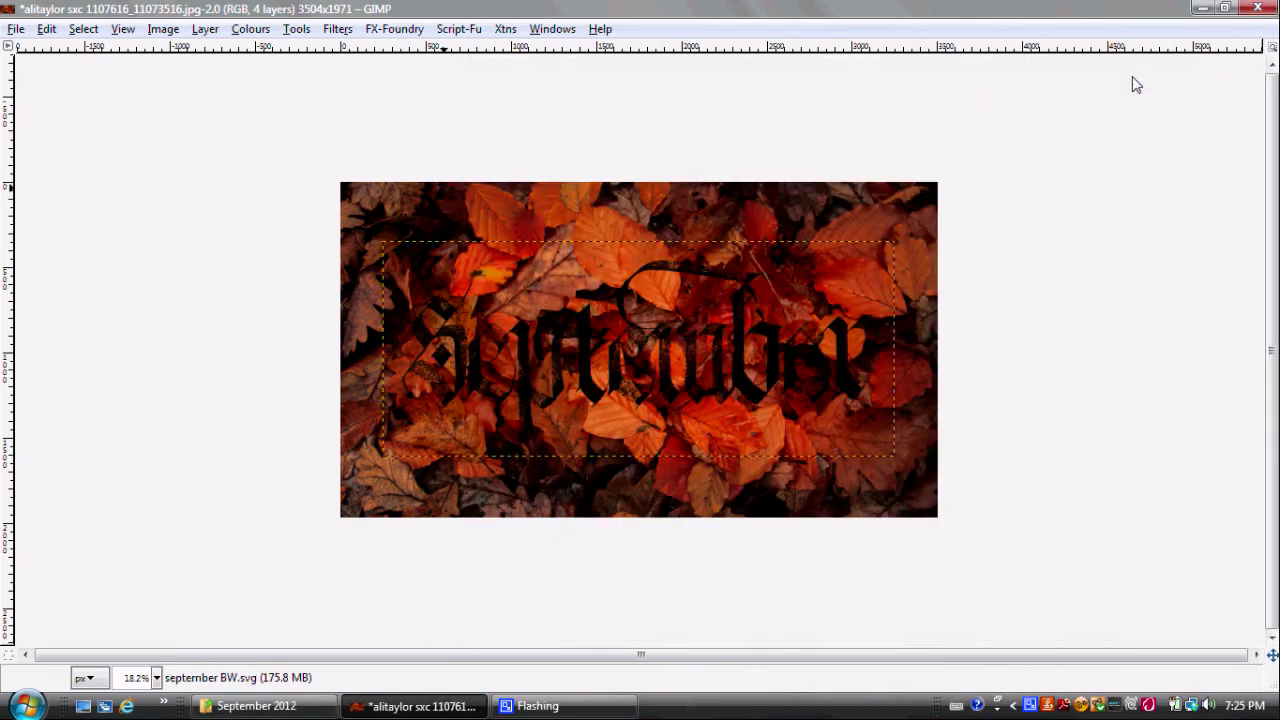
left_click(276, 710)
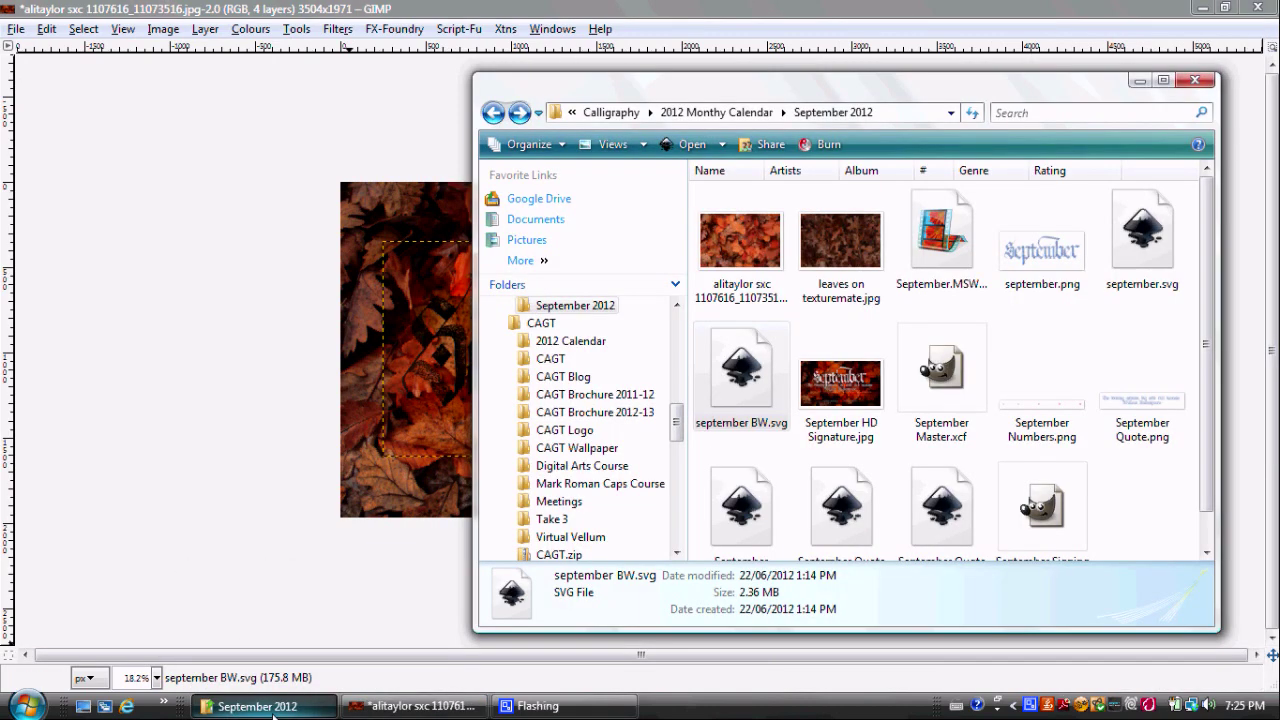
left_click(273, 712)
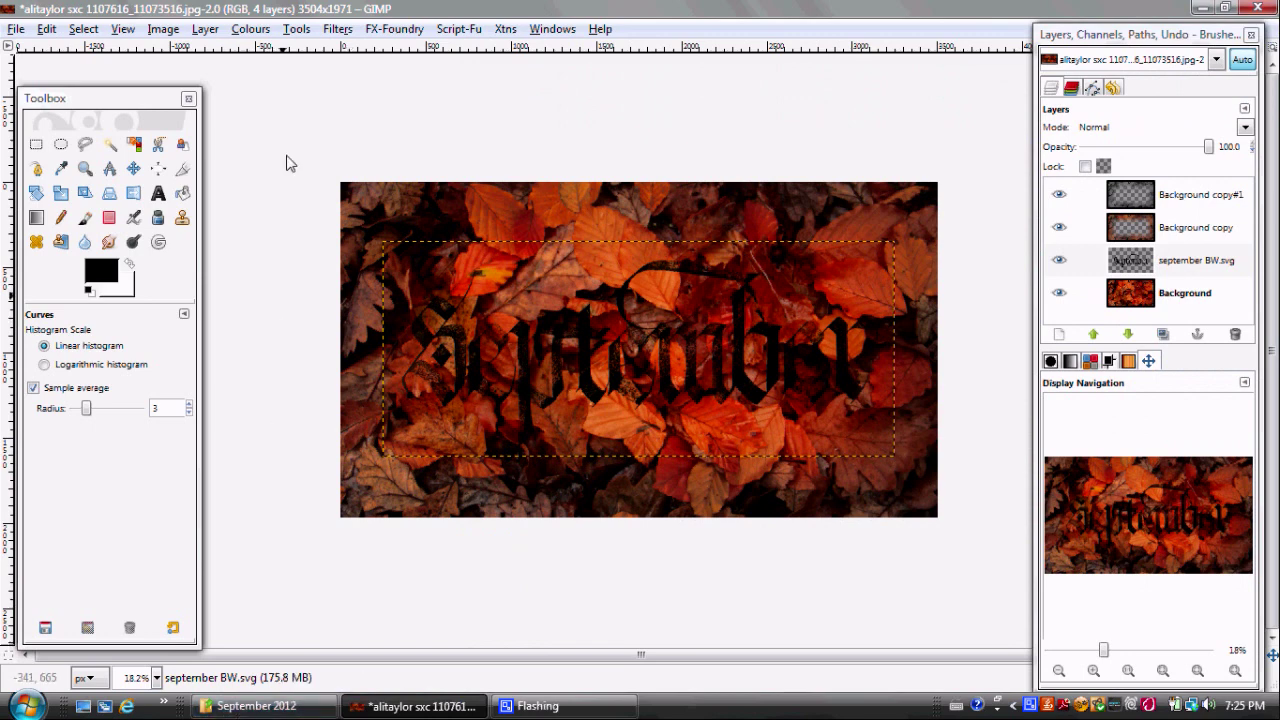
Step: Make the black lettering white, move it higher, and raise its layer to the top
left_click(248, 32)
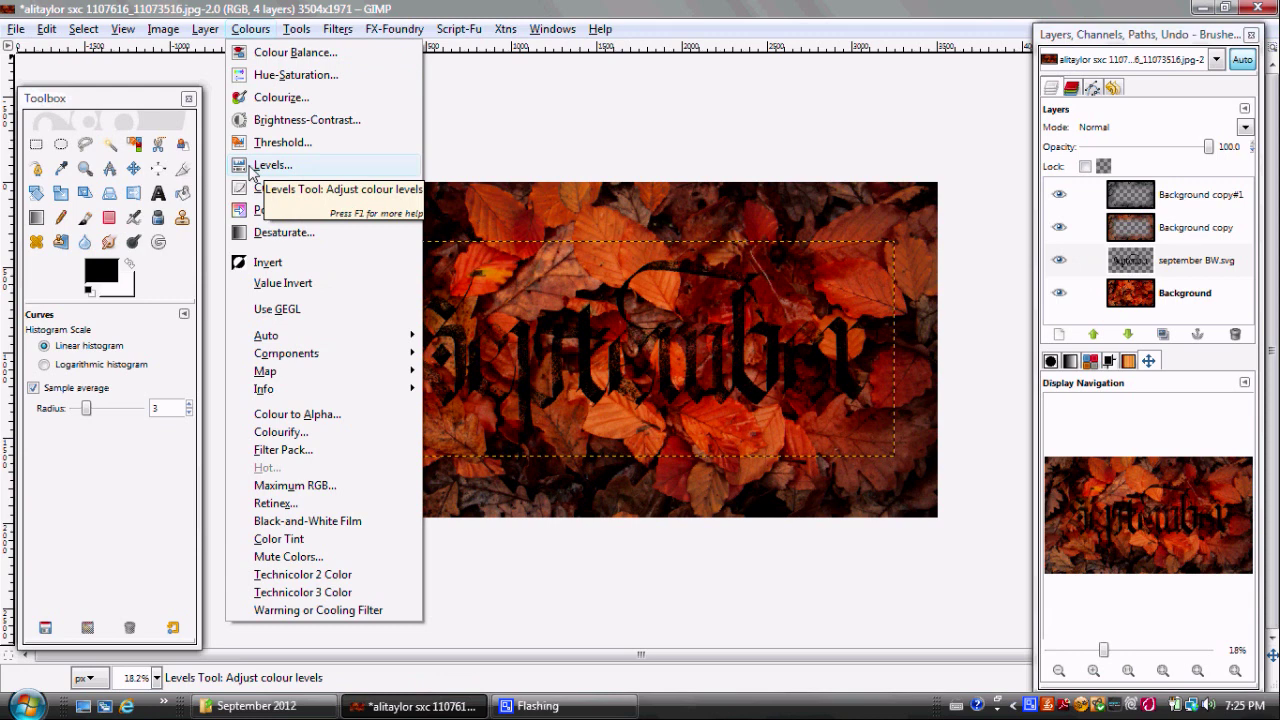
left_click(255, 264)
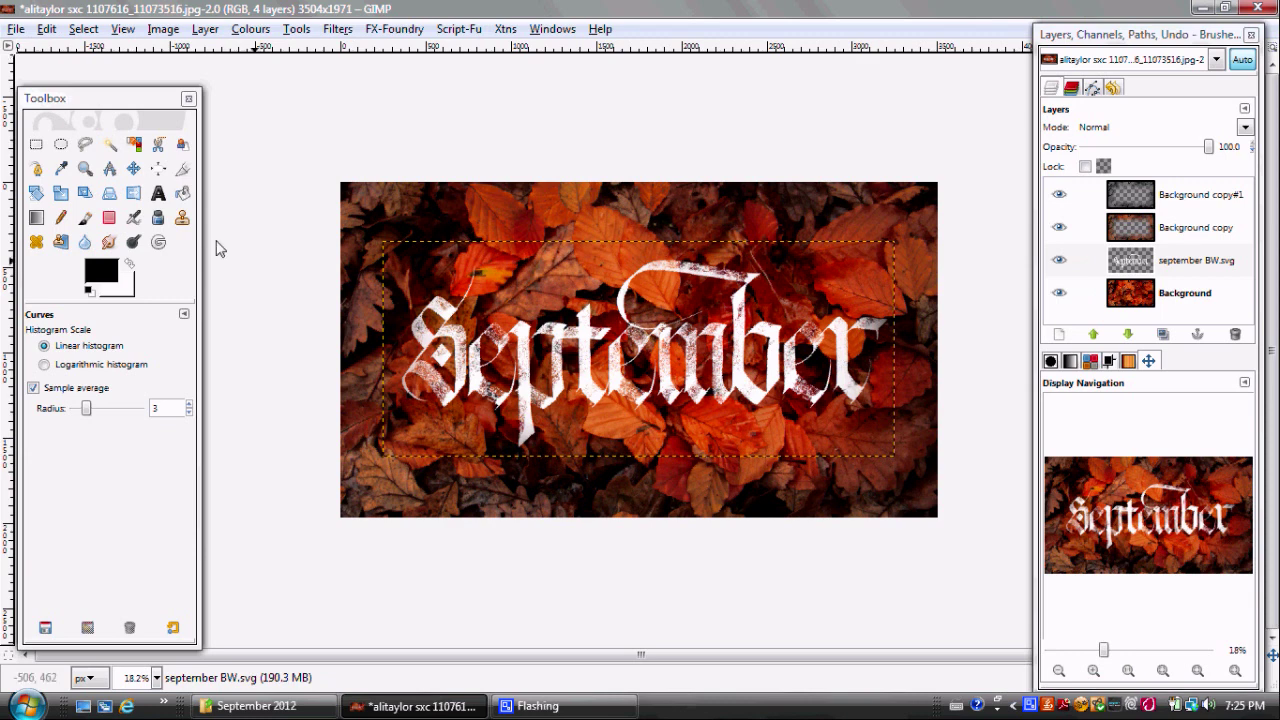
left_click(133, 168)
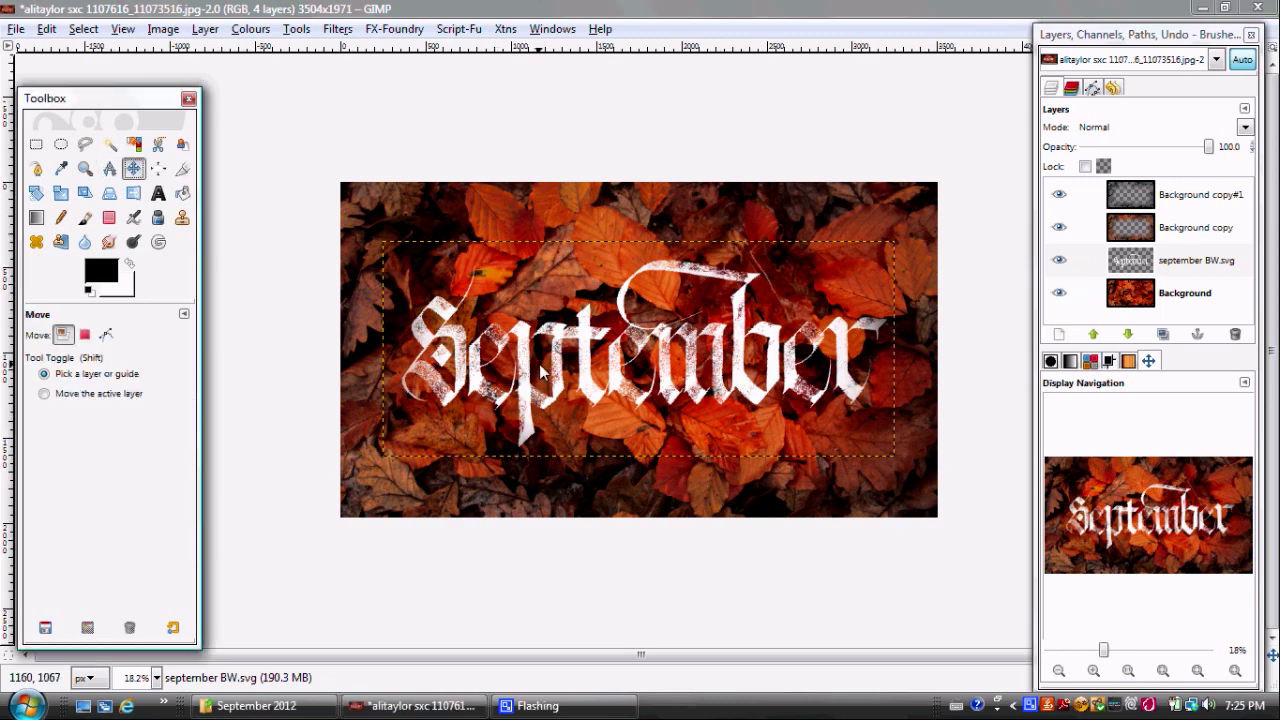
left_click_drag(589, 352, 586, 314)
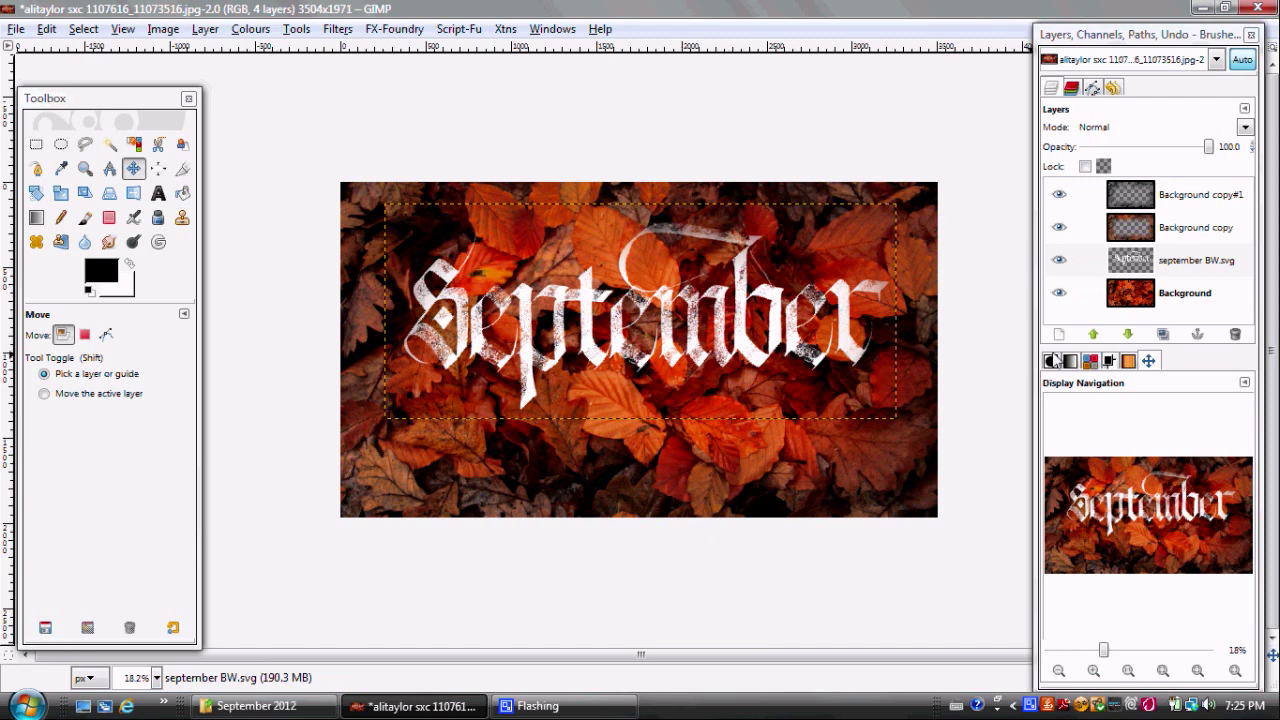
left_click(1094, 337)
left_click(1094, 337)
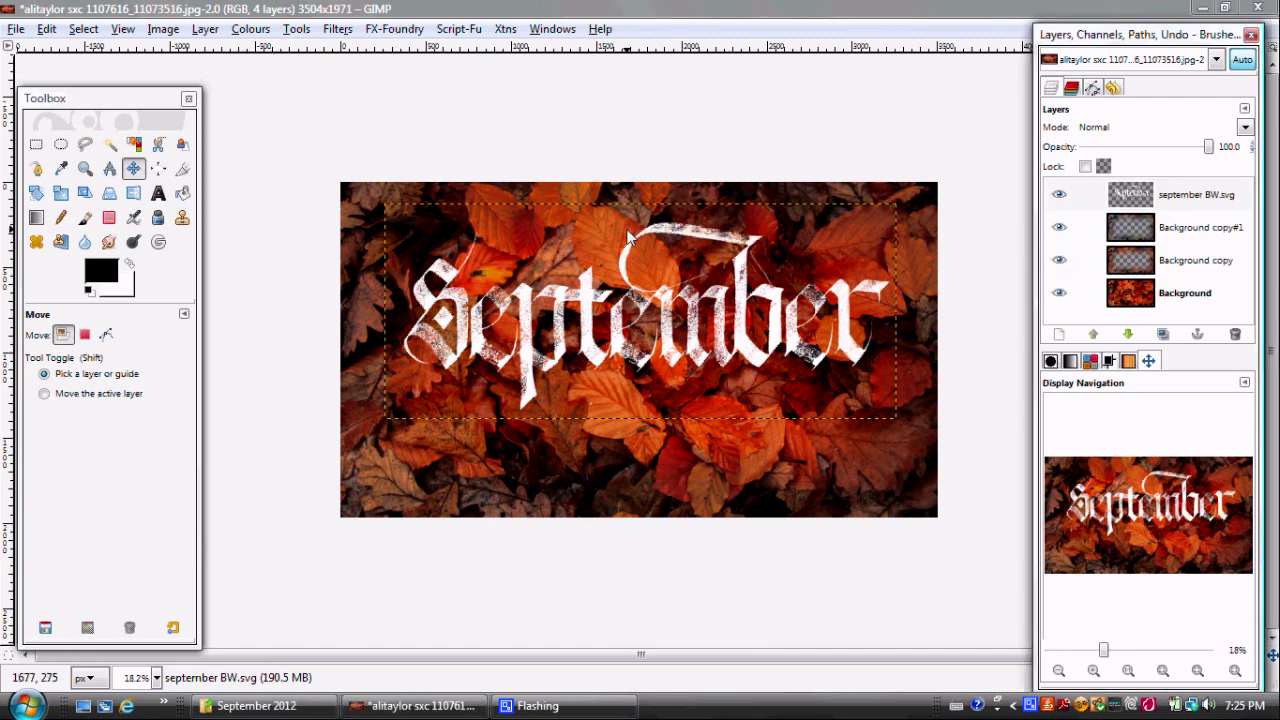
Step: Centre the September lettering horizontally on the image with the Align tool
left_click(158, 168)
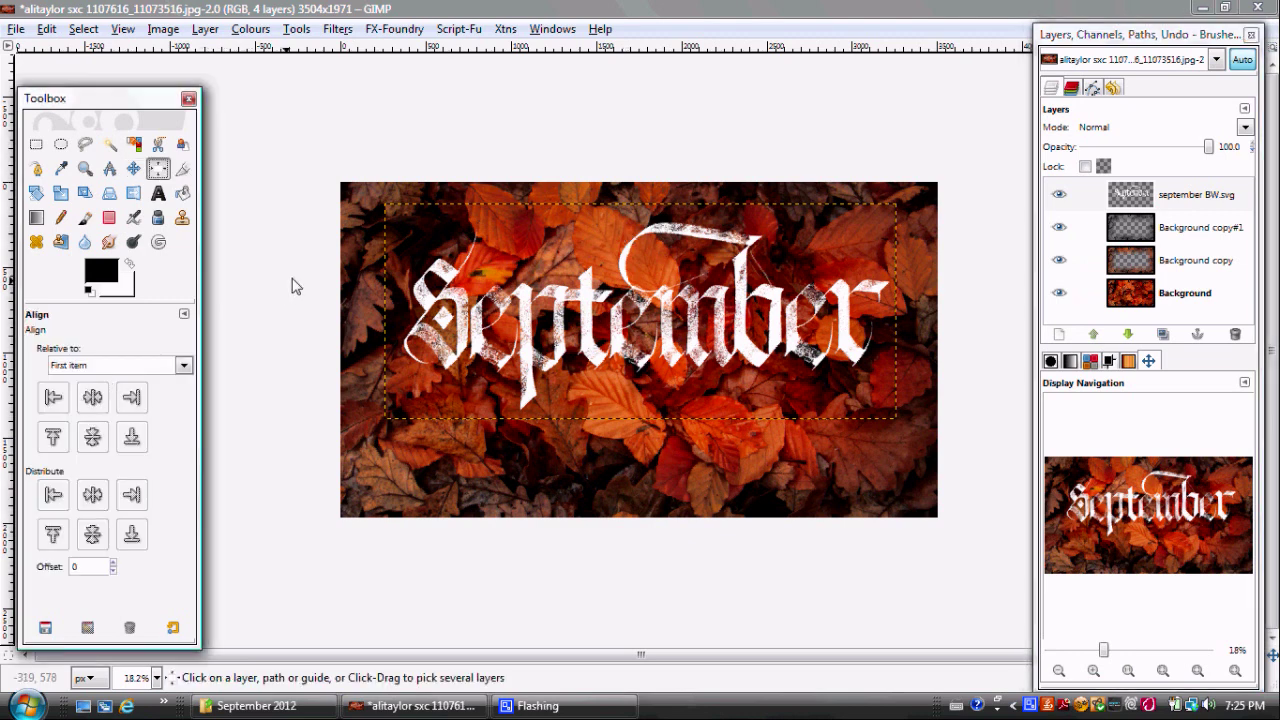
left_click(420, 295)
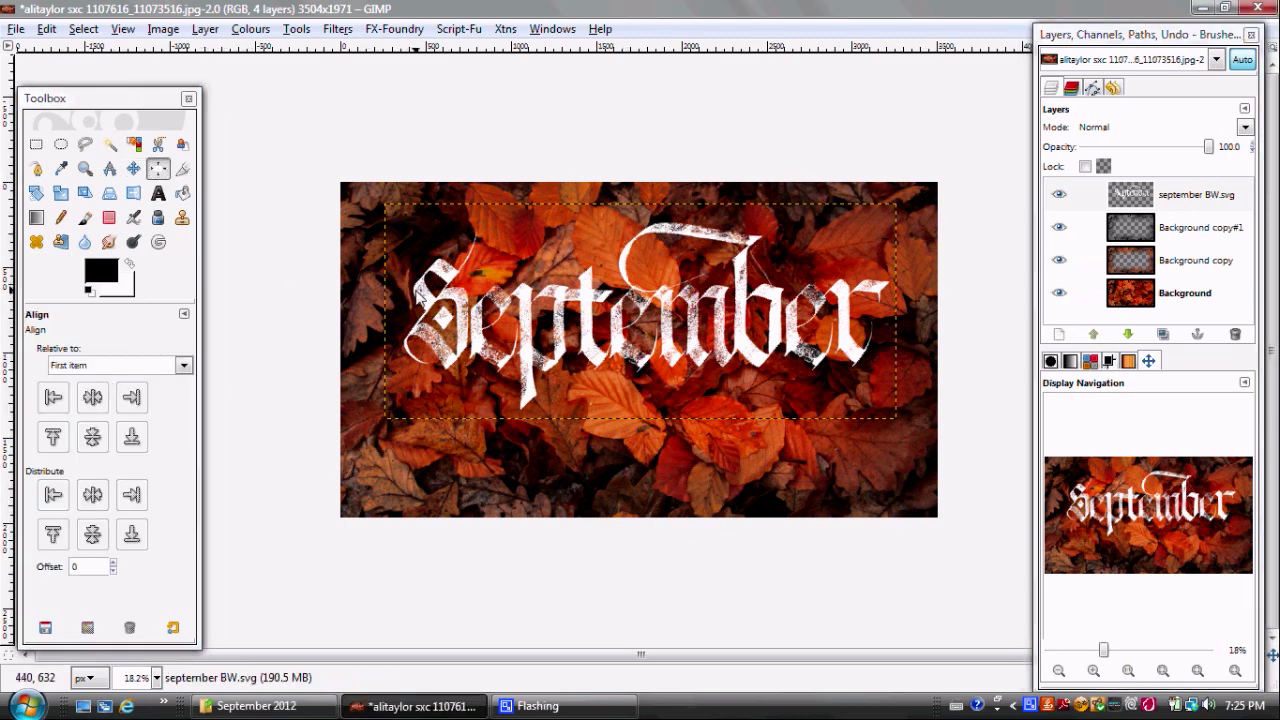
left_click(93, 398)
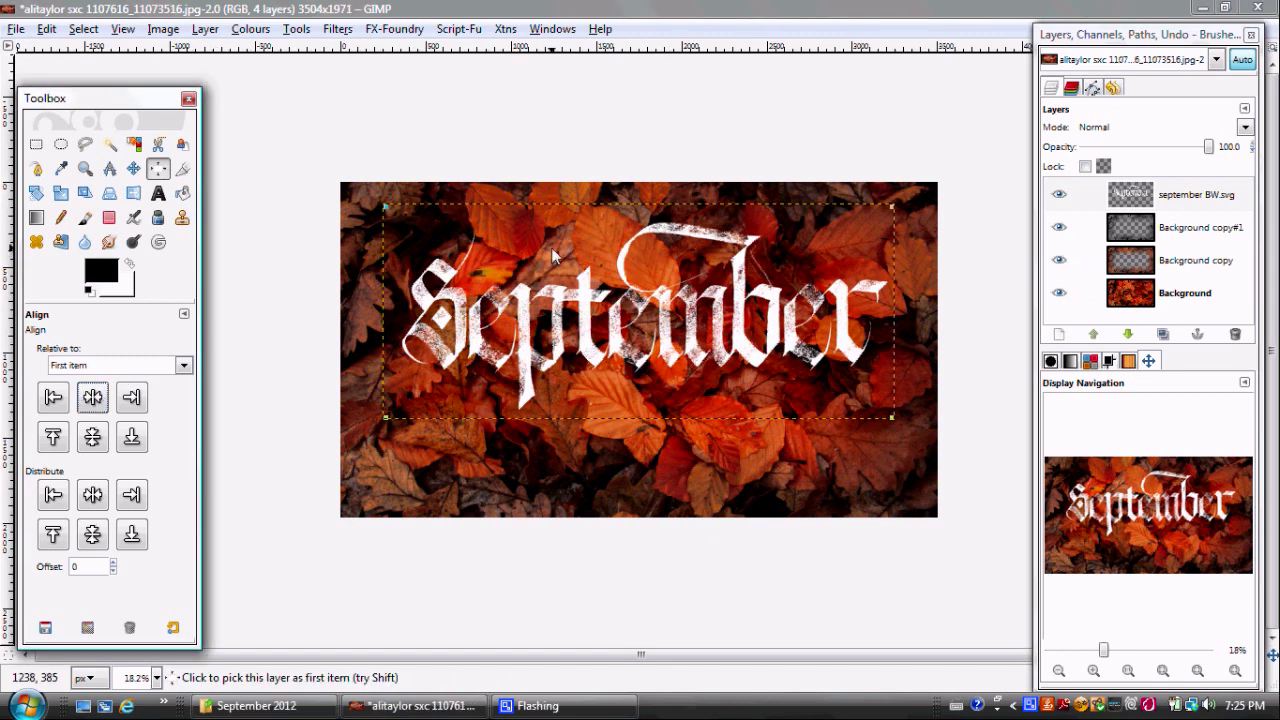
left_click(1146, 196)
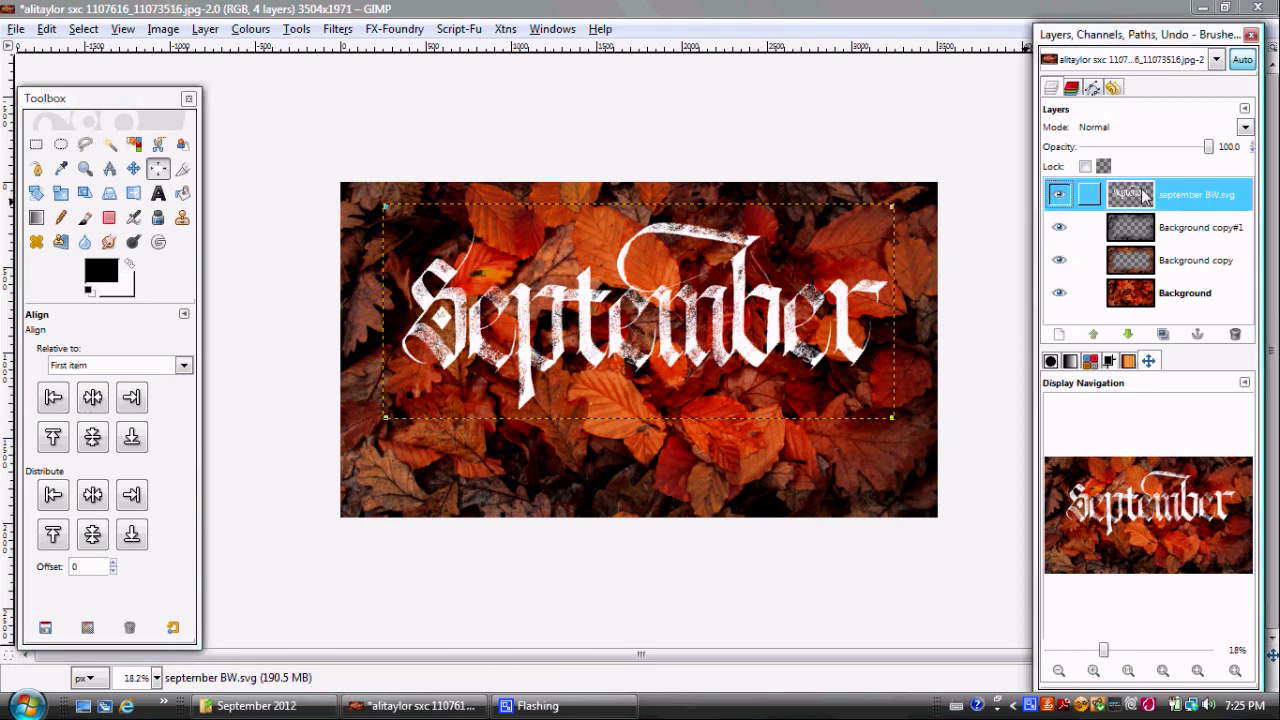
Step: Duplicate the September text layer and invert the colours of the lower copy
left_click(1164, 334)
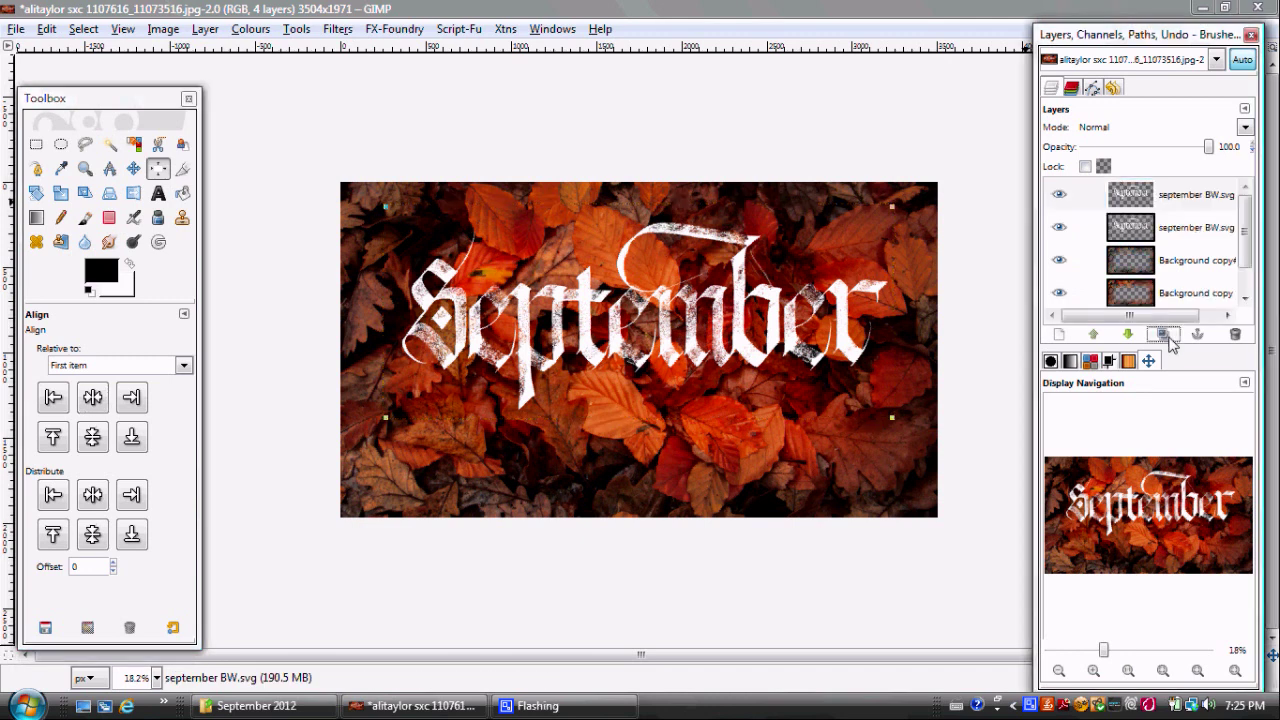
left_click(1130, 227)
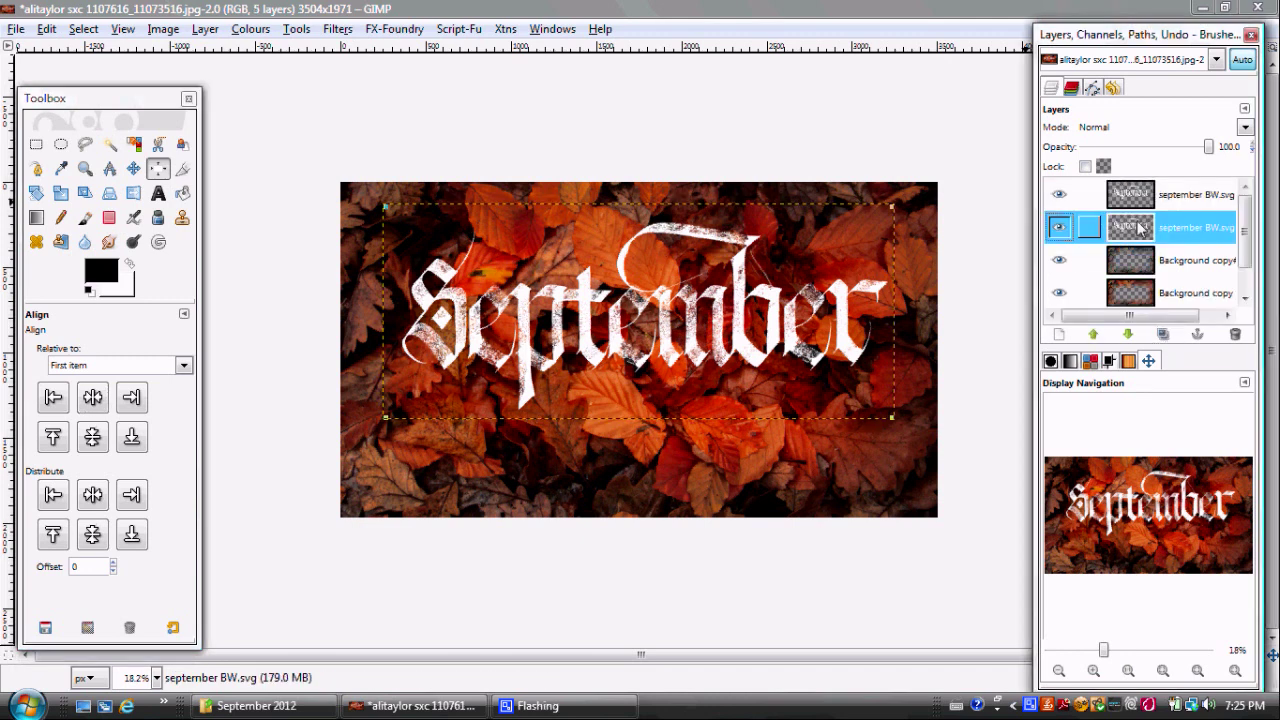
left_click(250, 29)
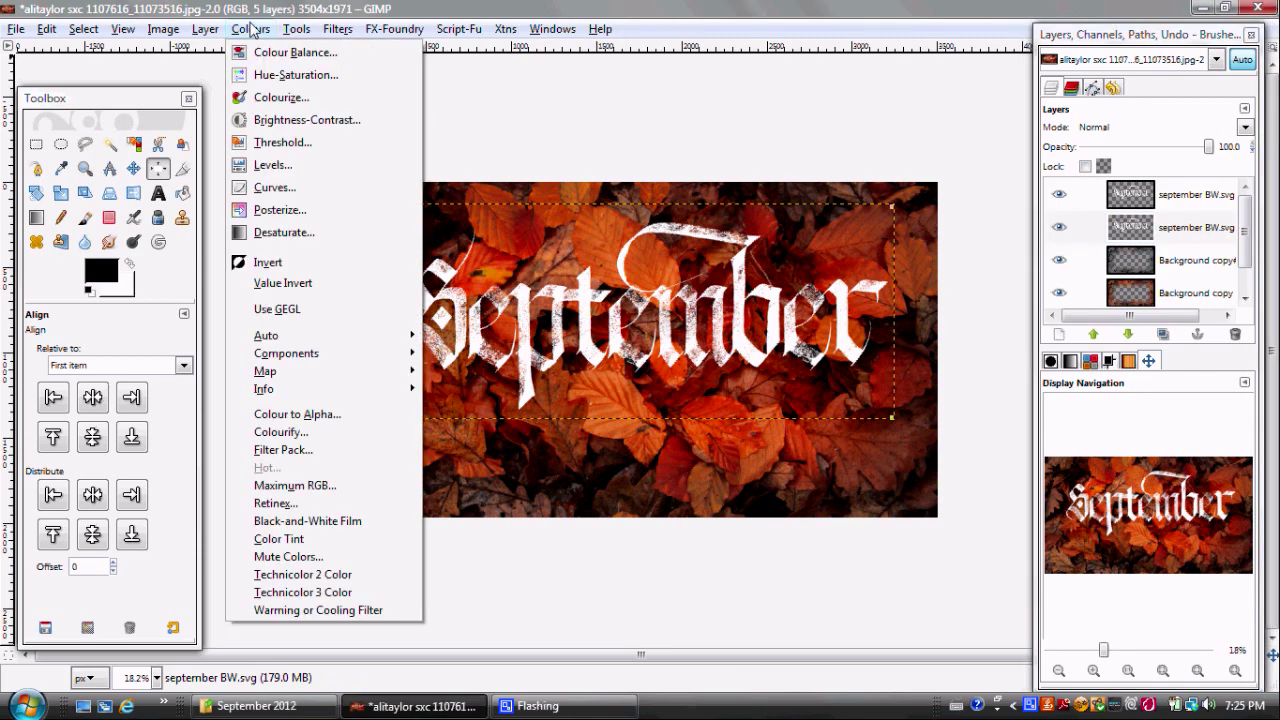
left_click(274, 263)
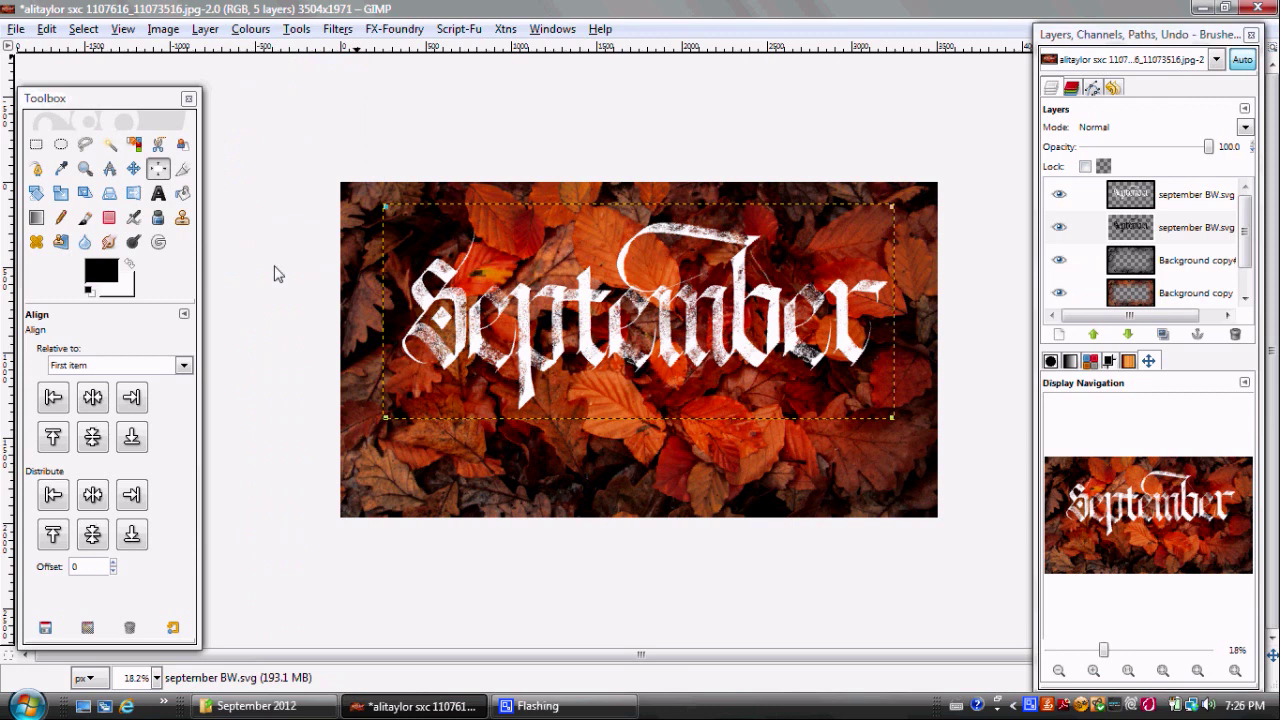
Step: Select the lower copy's letter shapes via Alpha to Selection and grow it by 20 px
right_click(1148, 228)
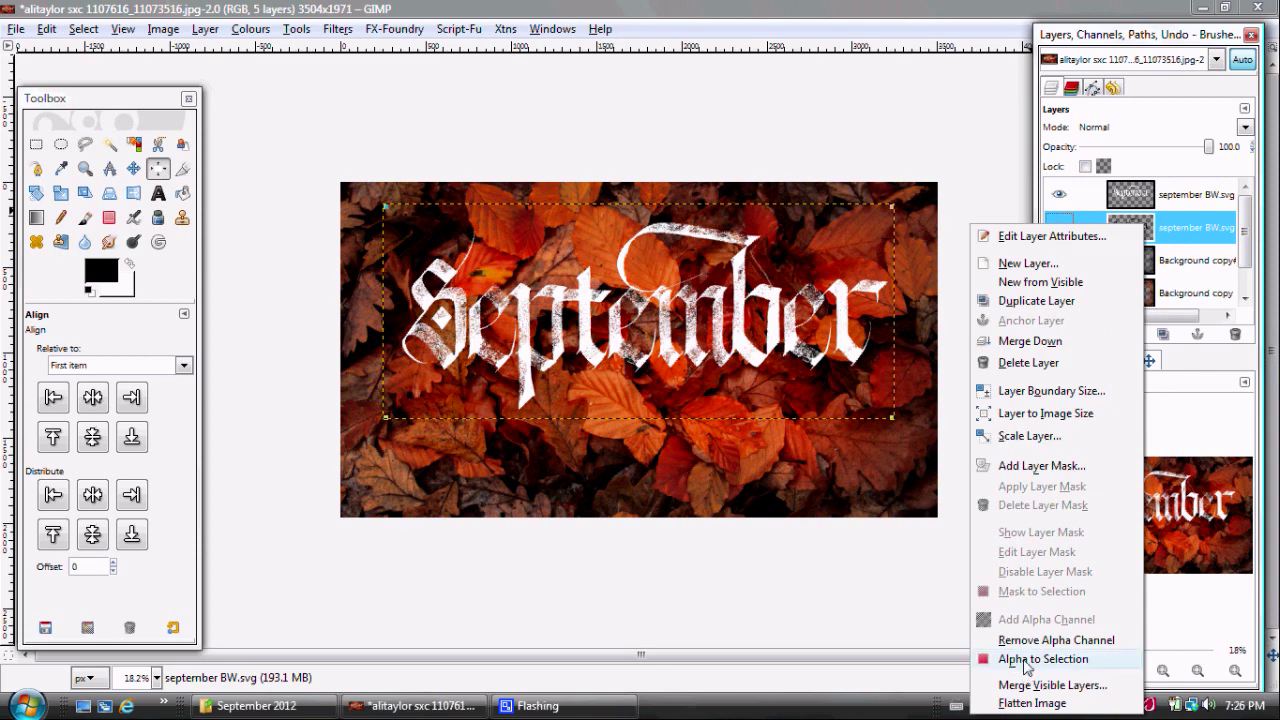
left_click(1024, 661)
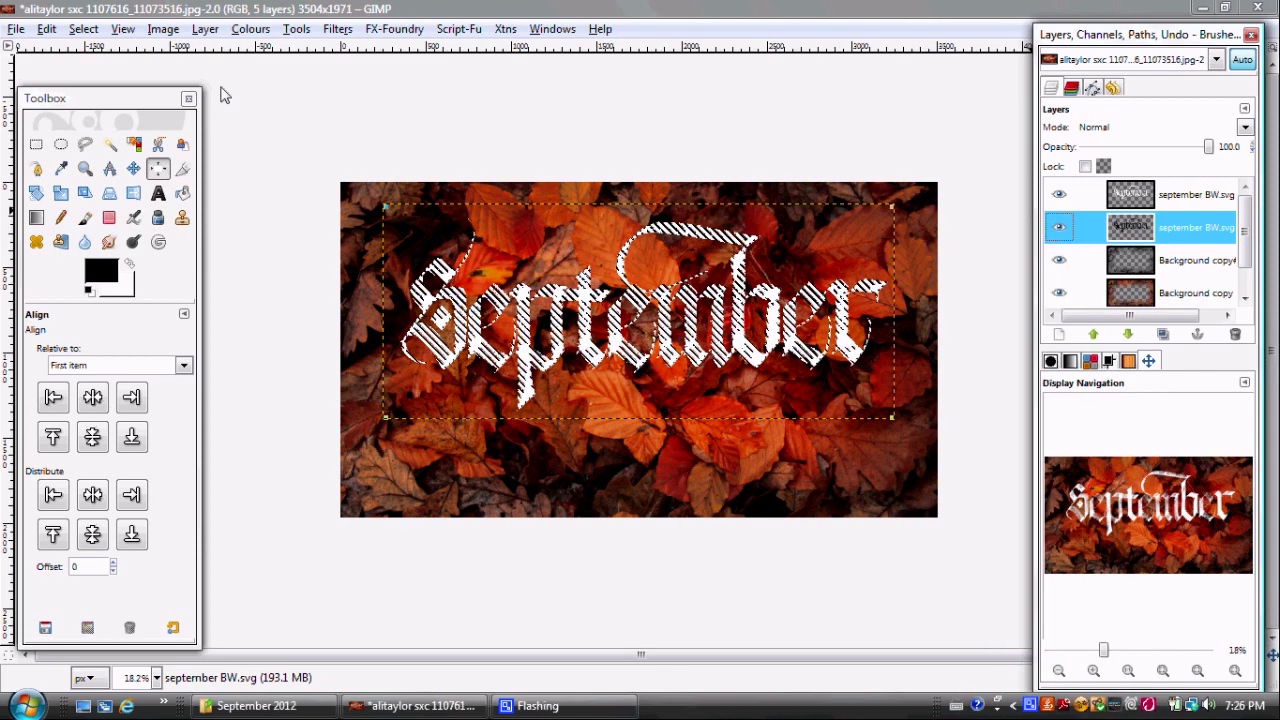
left_click(85, 28)
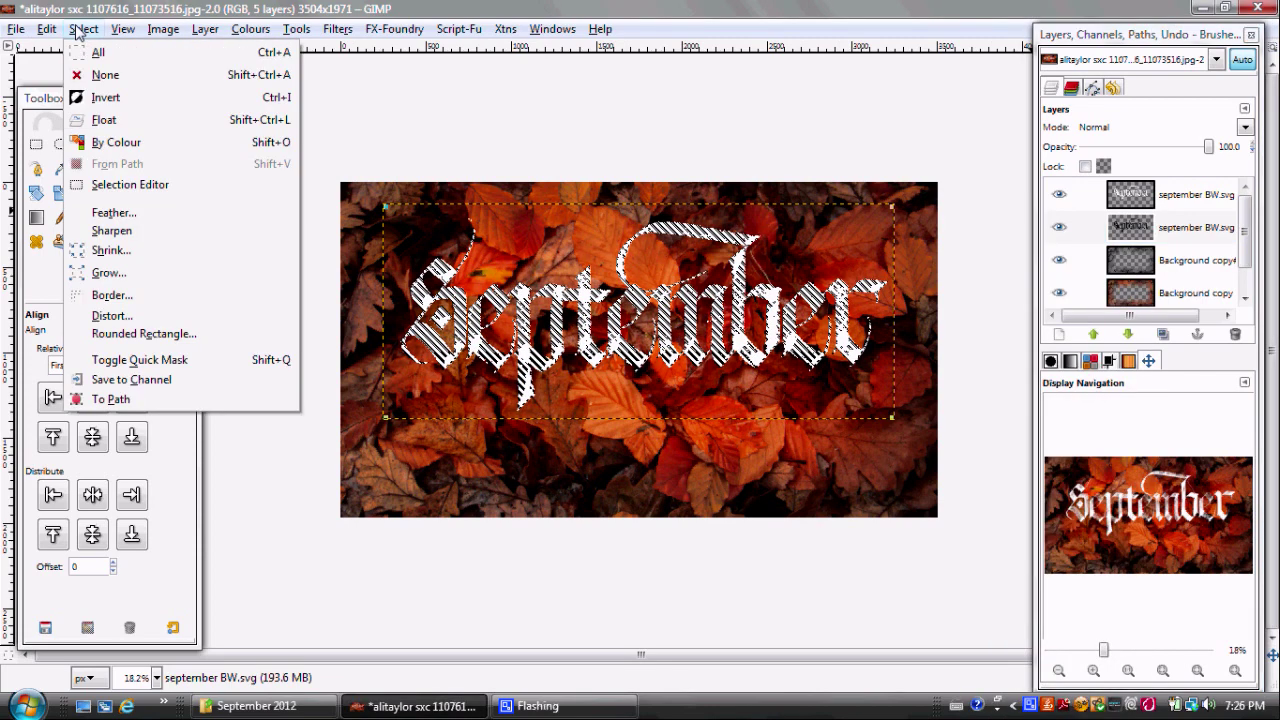
left_click(100, 272)
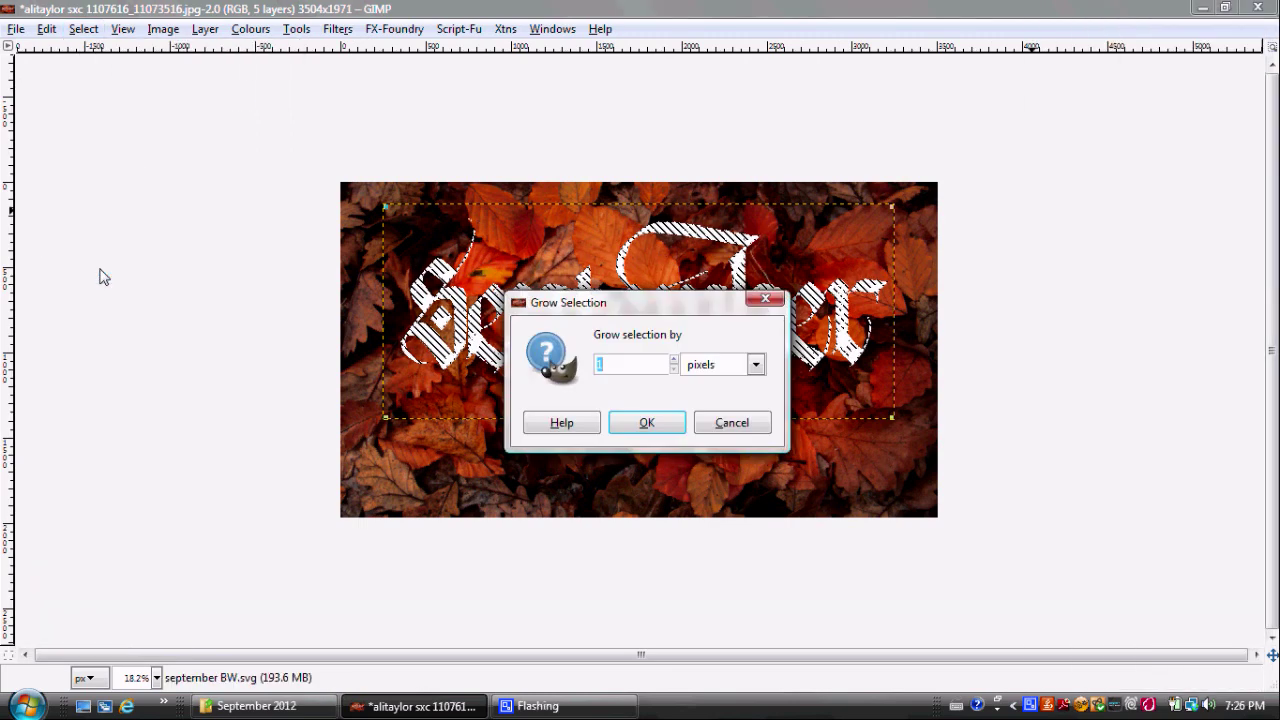
type("20")
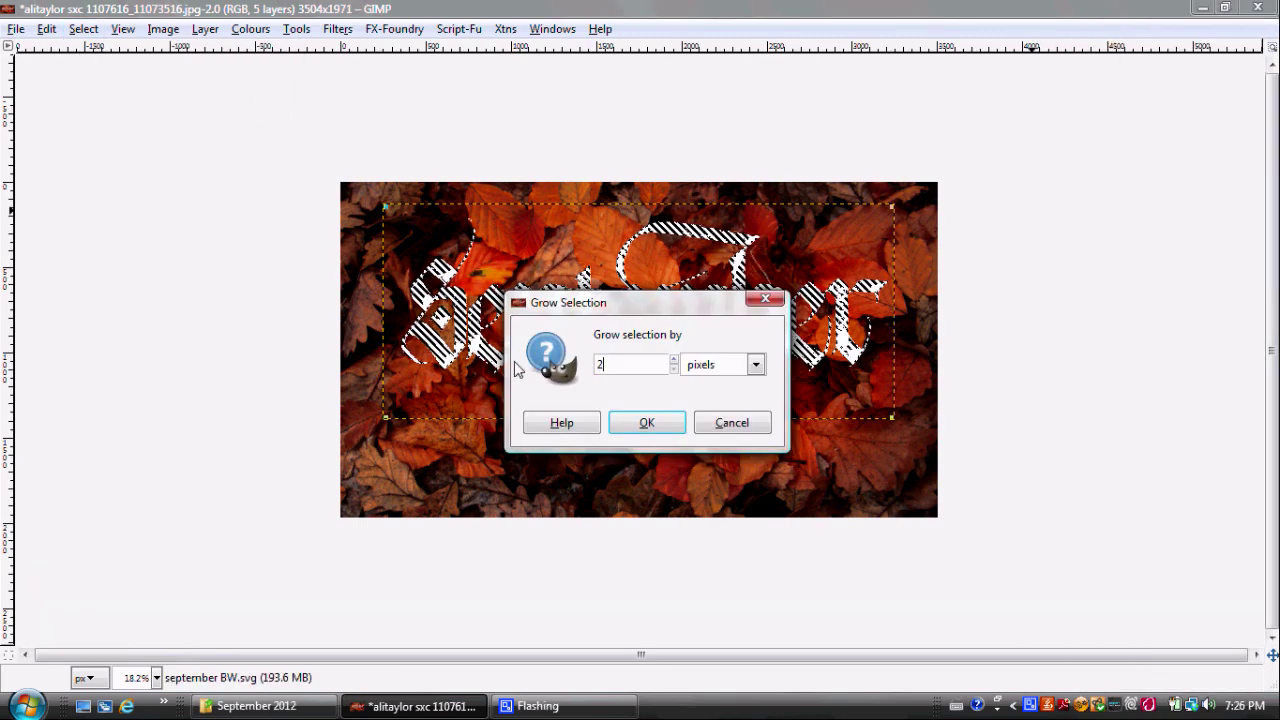
key("Tab")
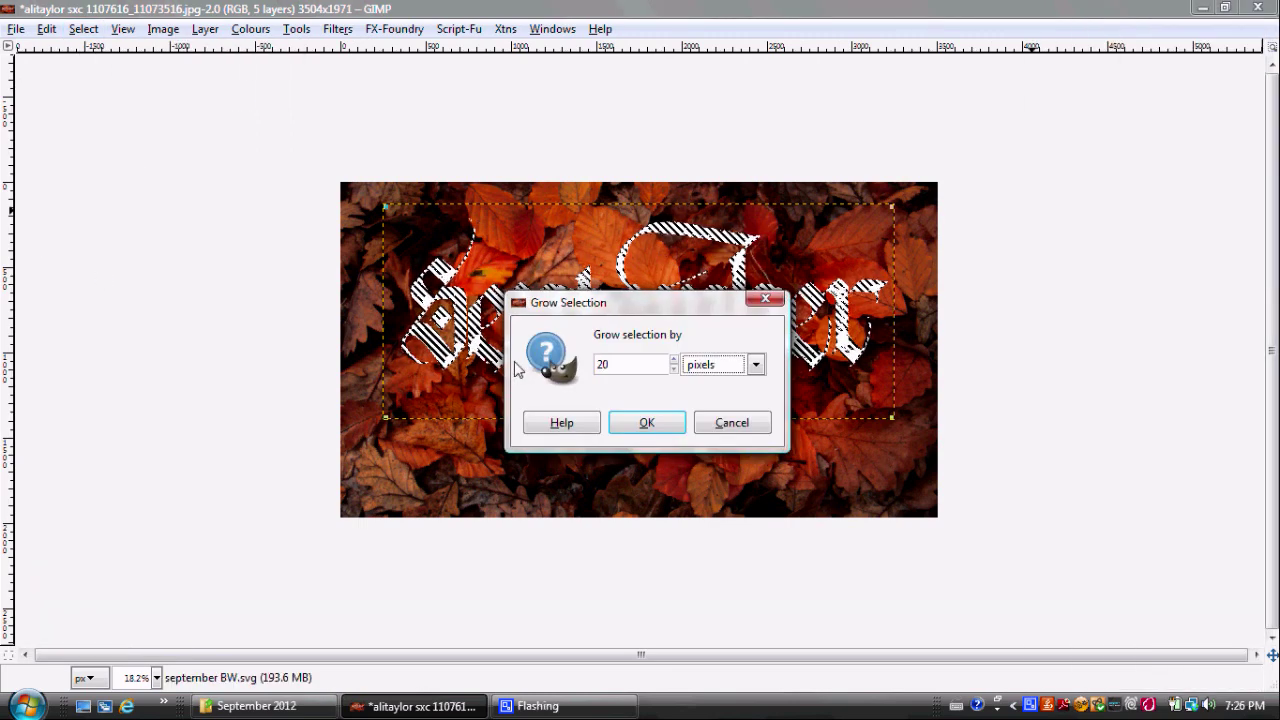
left_click(627, 424)
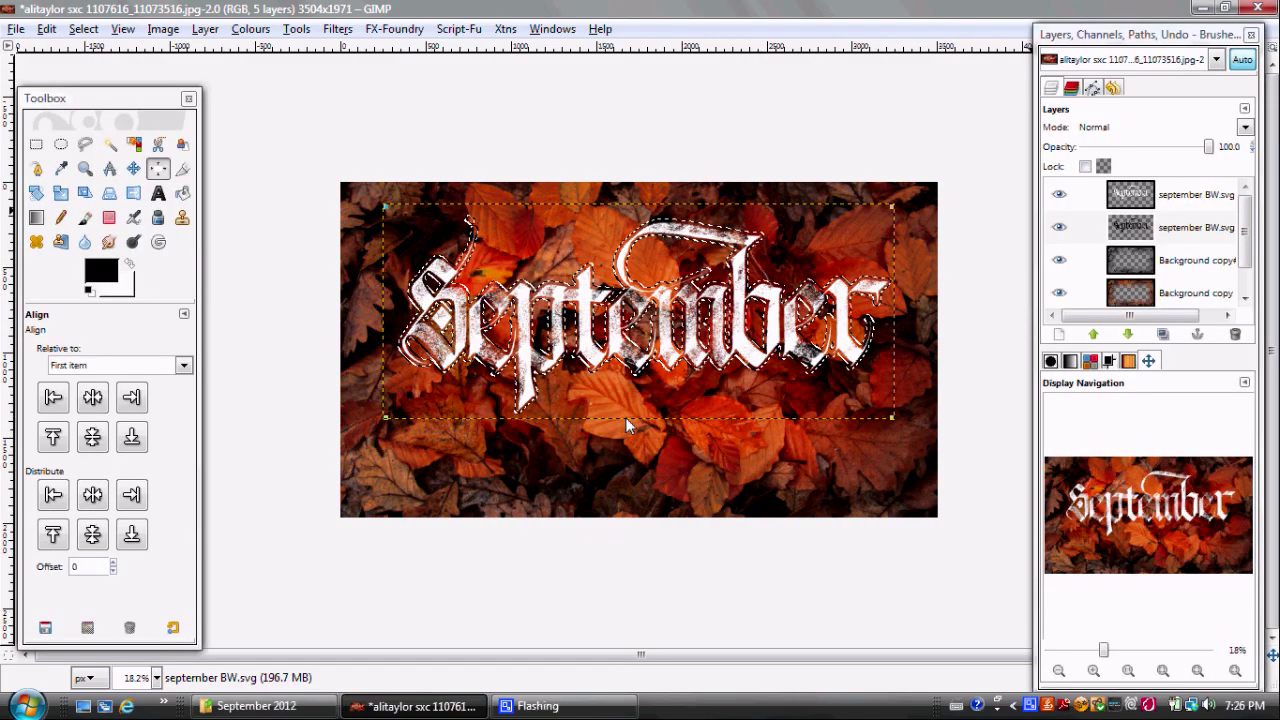
left_click(183, 193)
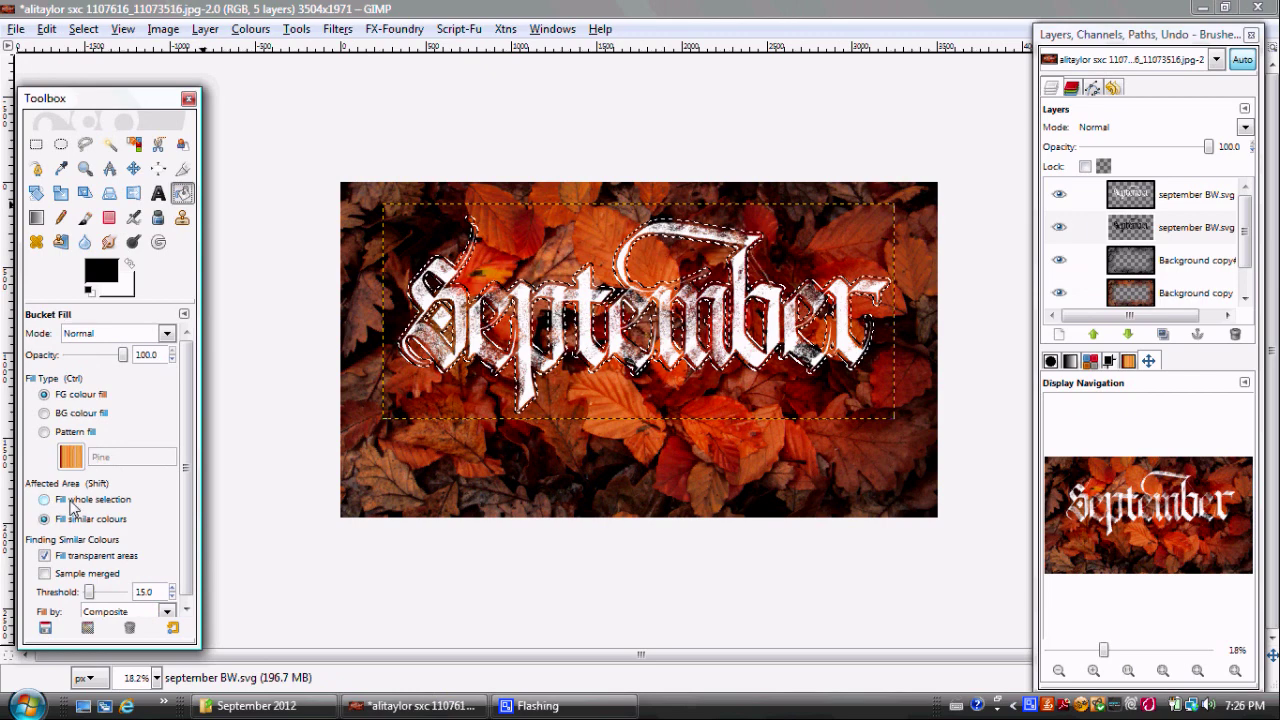
Step: Fill the whole grown selection with black and apply a 50 px Gaussian blur
left_click(70, 501)
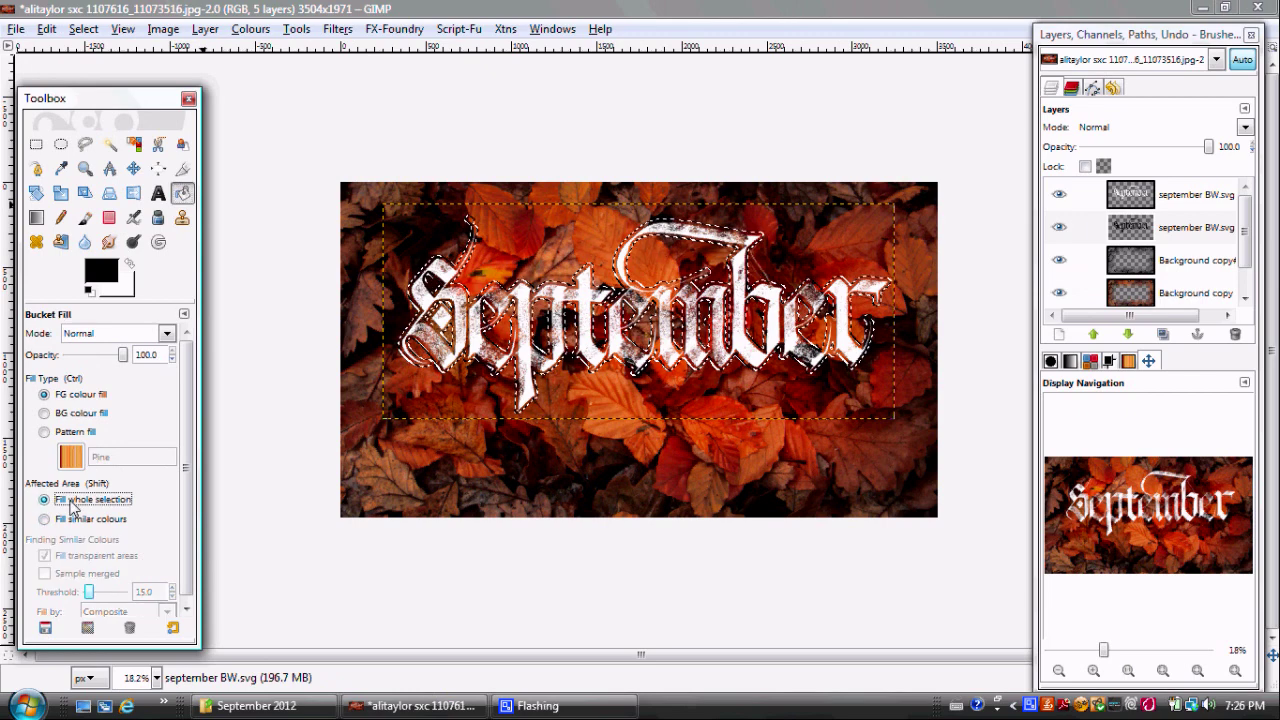
left_click(437, 346)
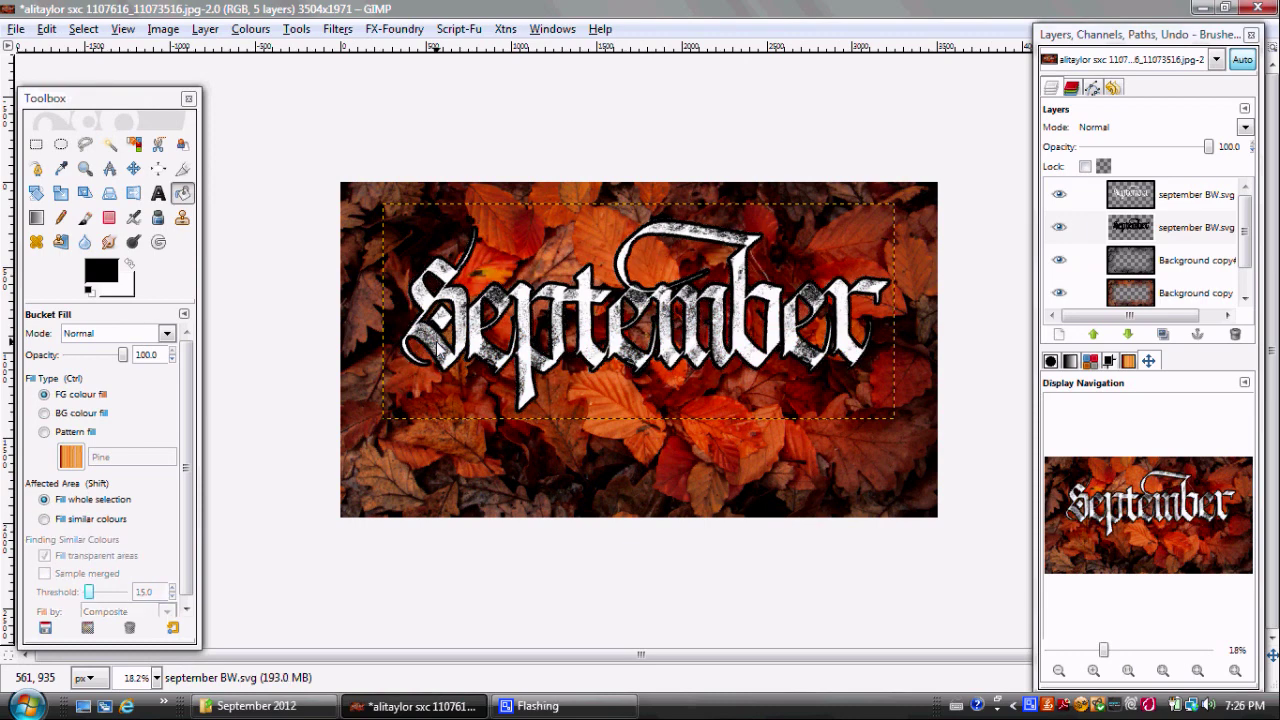
left_click(330, 31)
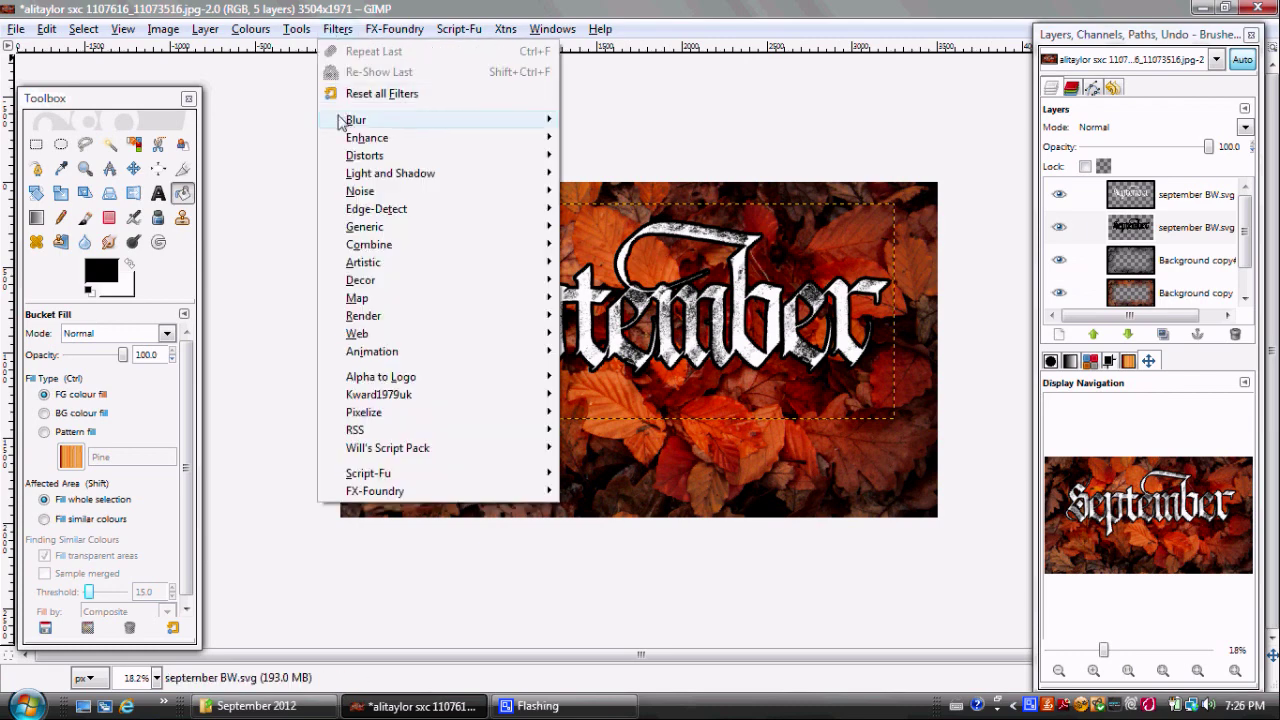
mouse_move(547, 120)
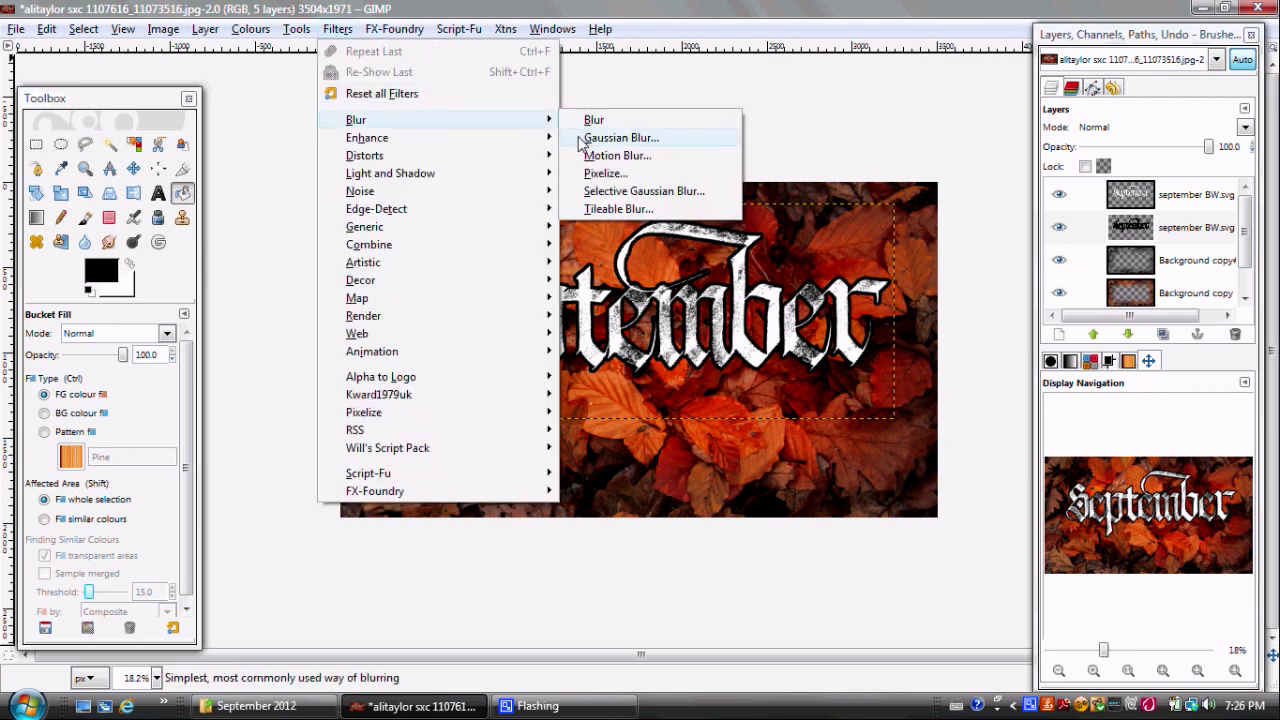
left_click(580, 138)
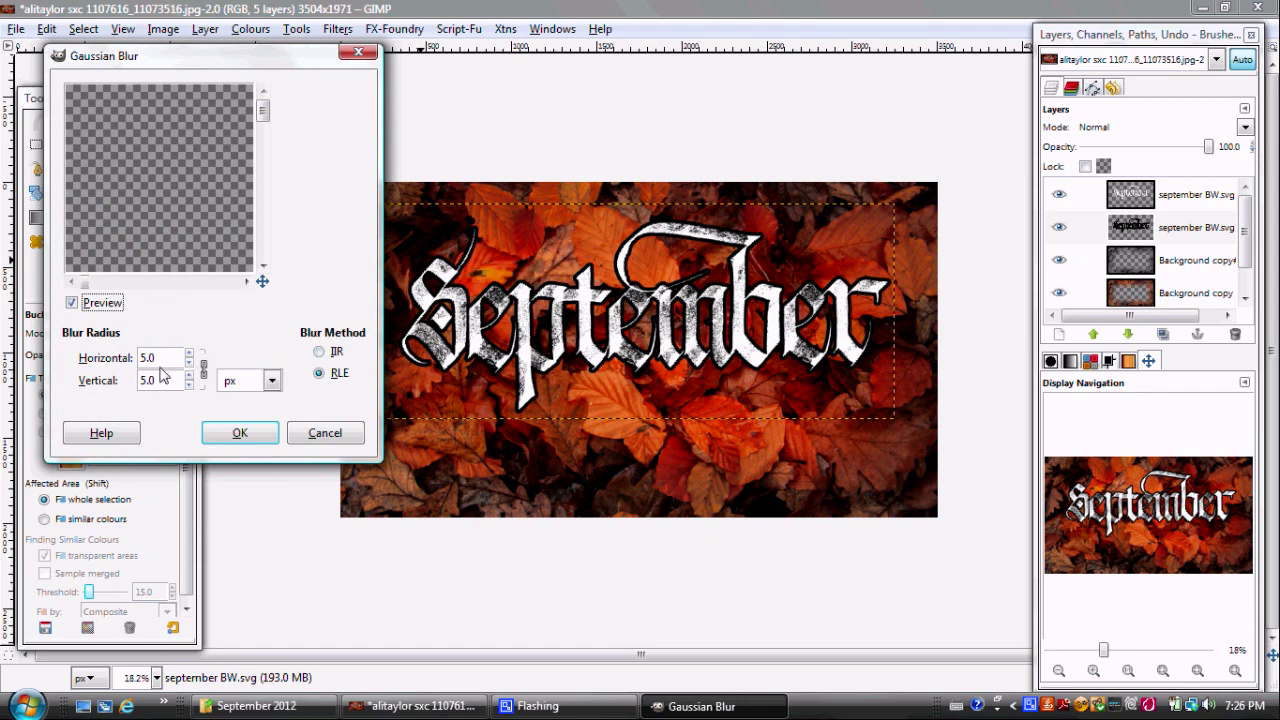
left_click(148, 360)
key("Tab")
left_click_drag(262, 281, 262, 302)
left_click(236, 432)
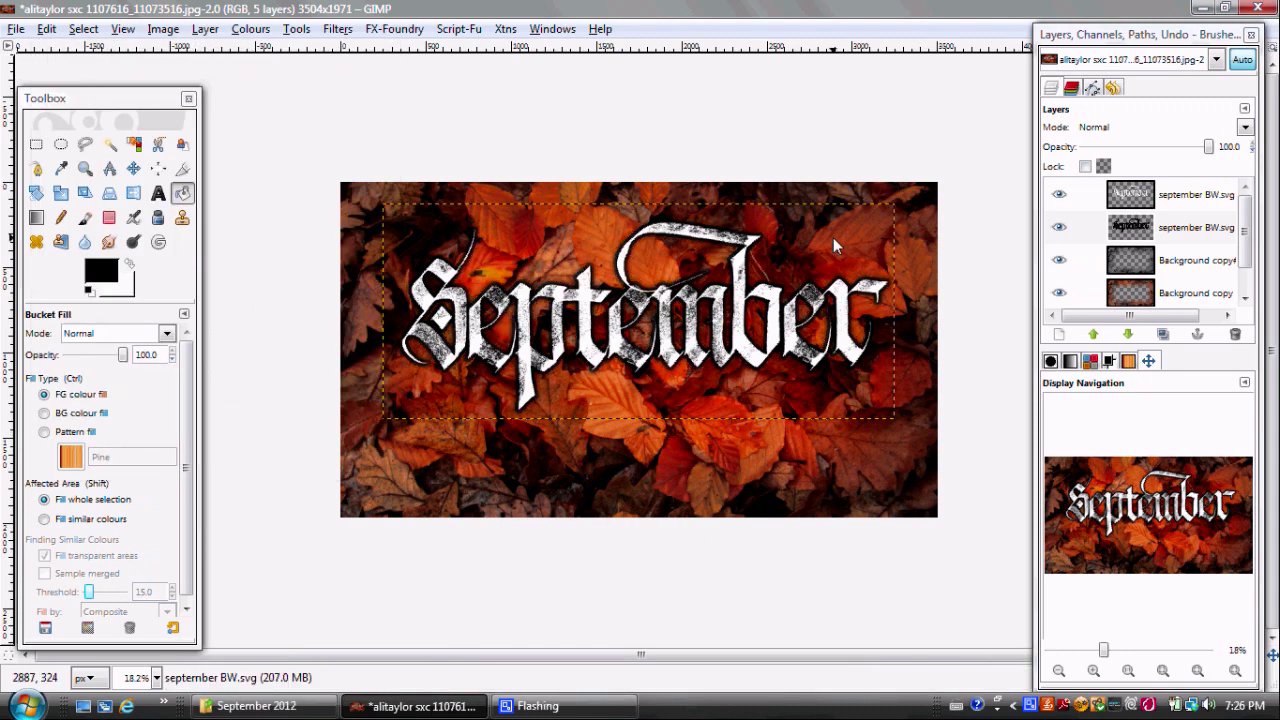
Step: Set the blurred outline layer to Grain merge mode and select the Background layer
left_click(1245, 127)
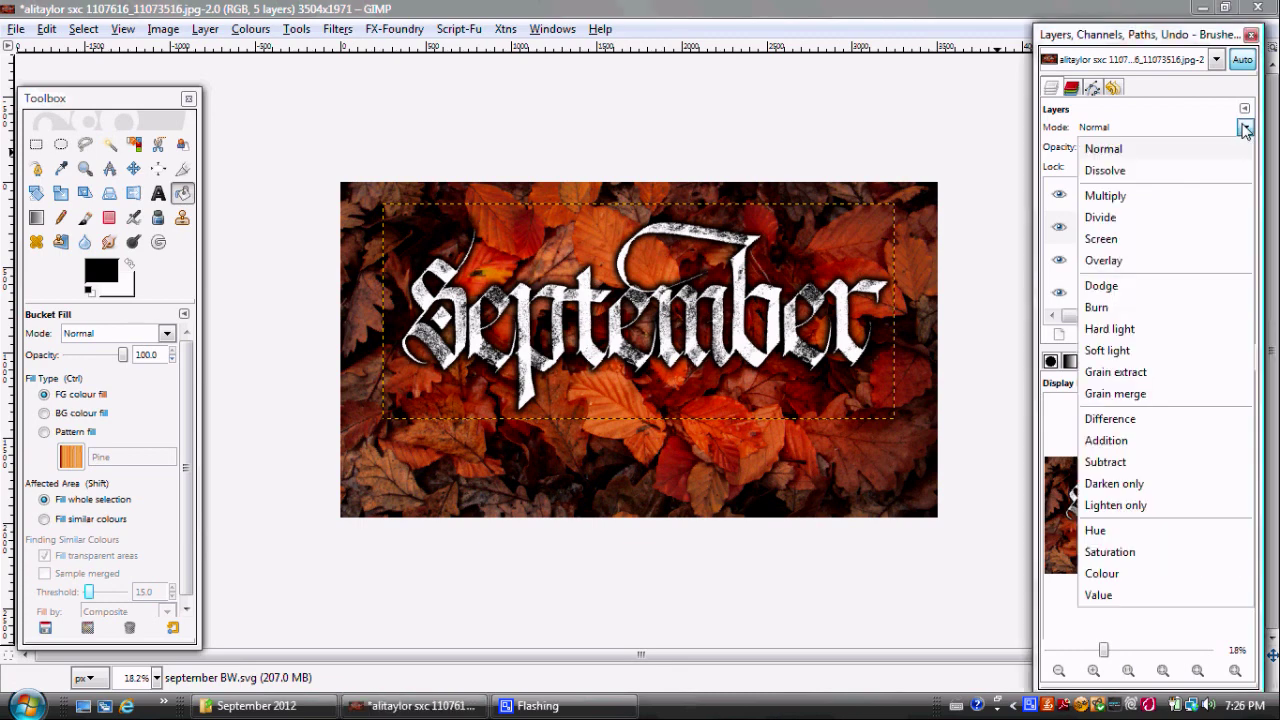
left_click(1139, 393)
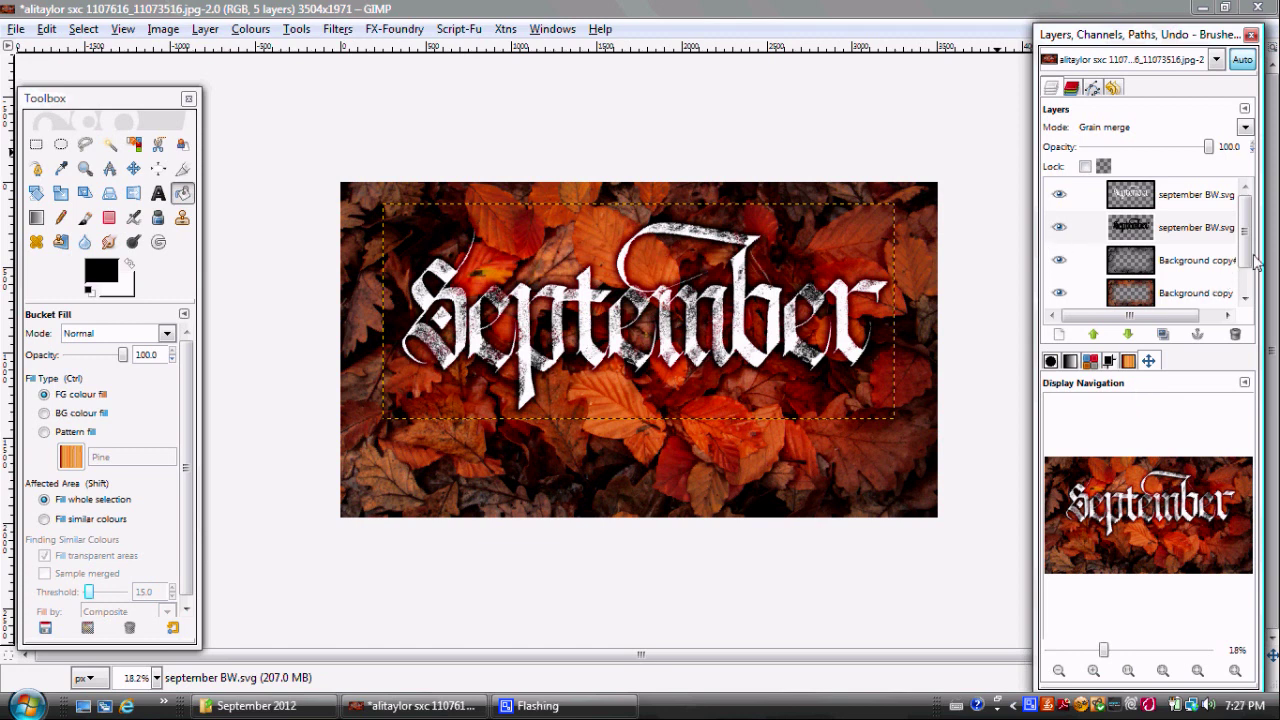
scroll(1248, 262, "down", 1)
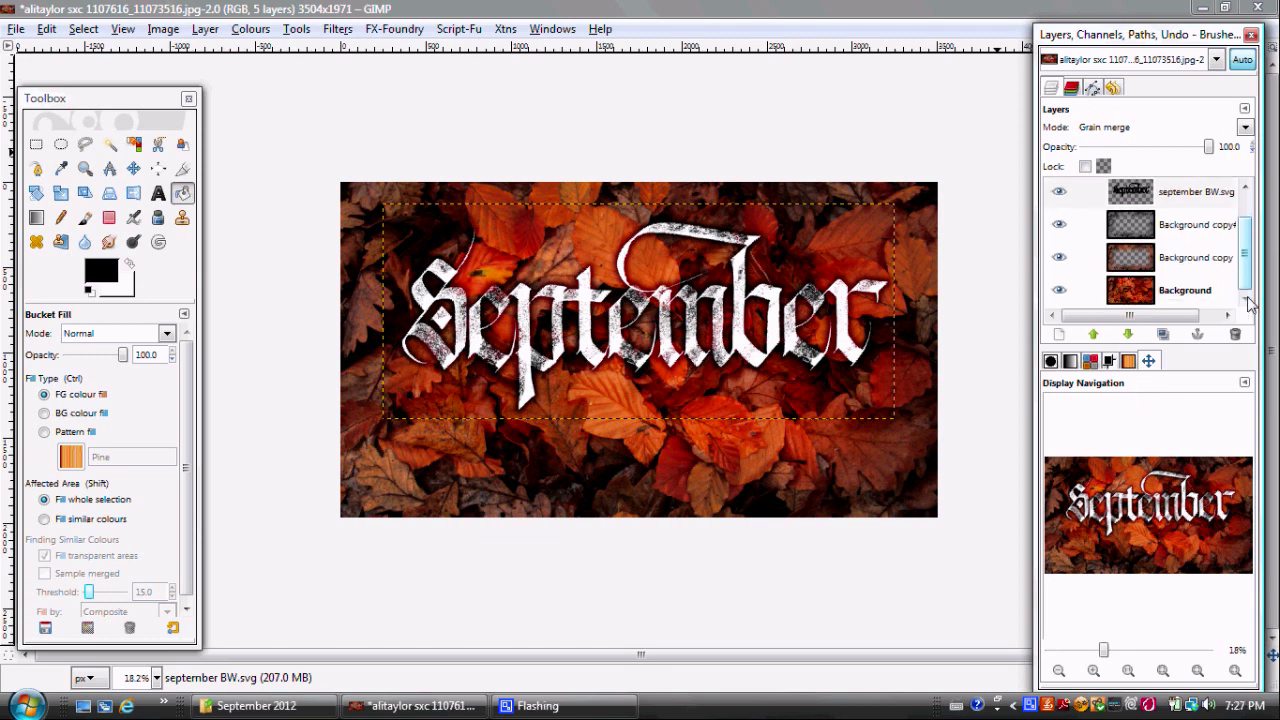
left_click(1192, 300)
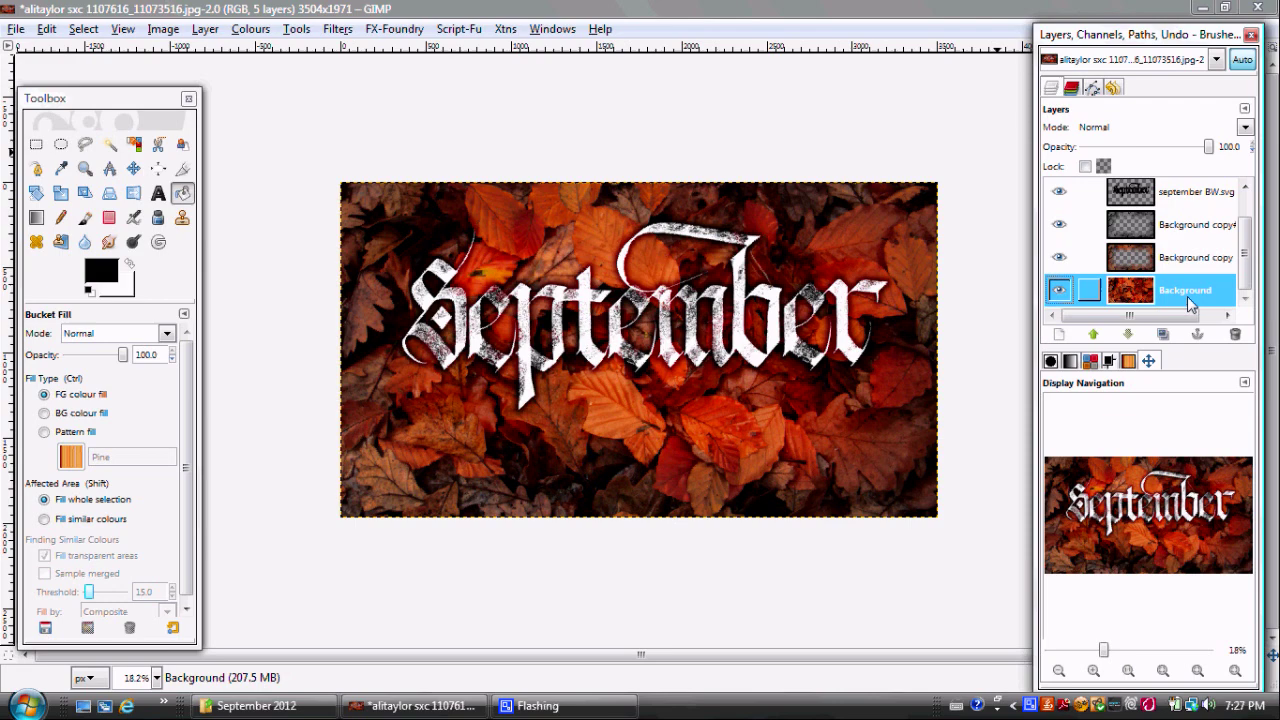
Step: Zoom in to inspect the lettering's dark outline, zoom back out, and select Background copy#1
left_click(1096, 675)
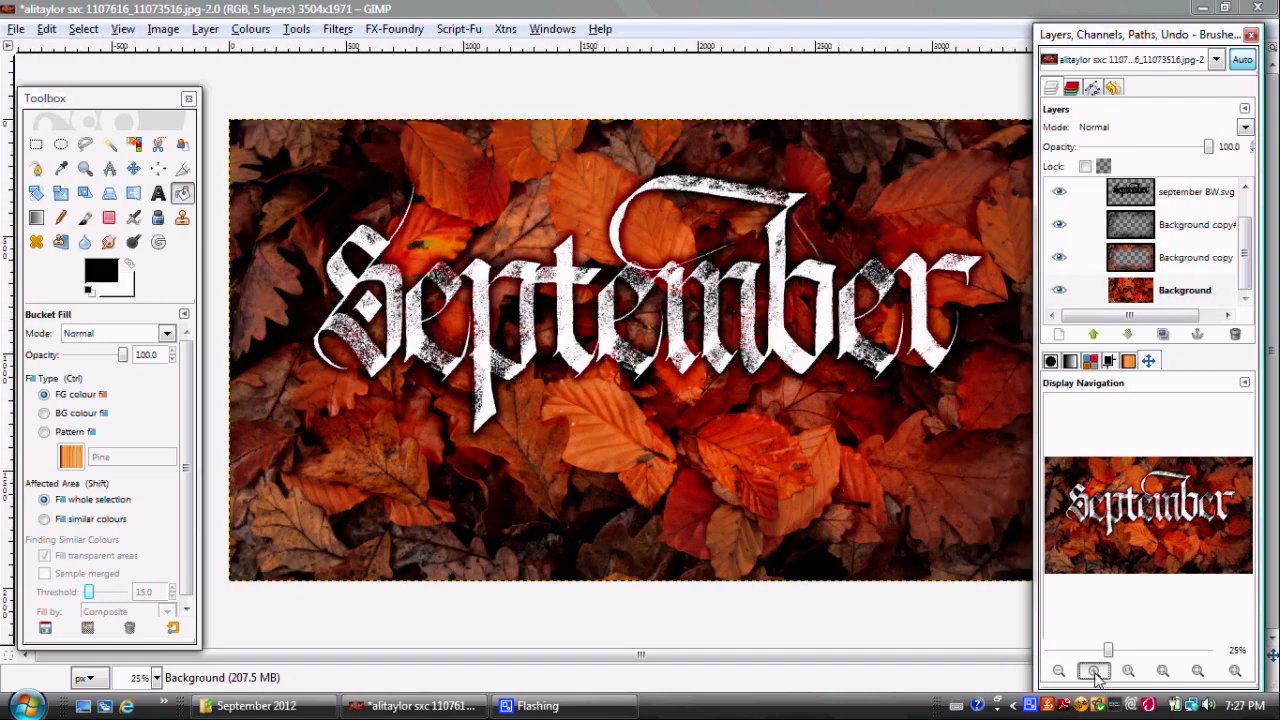
left_click(1096, 675)
left_click(1096, 675)
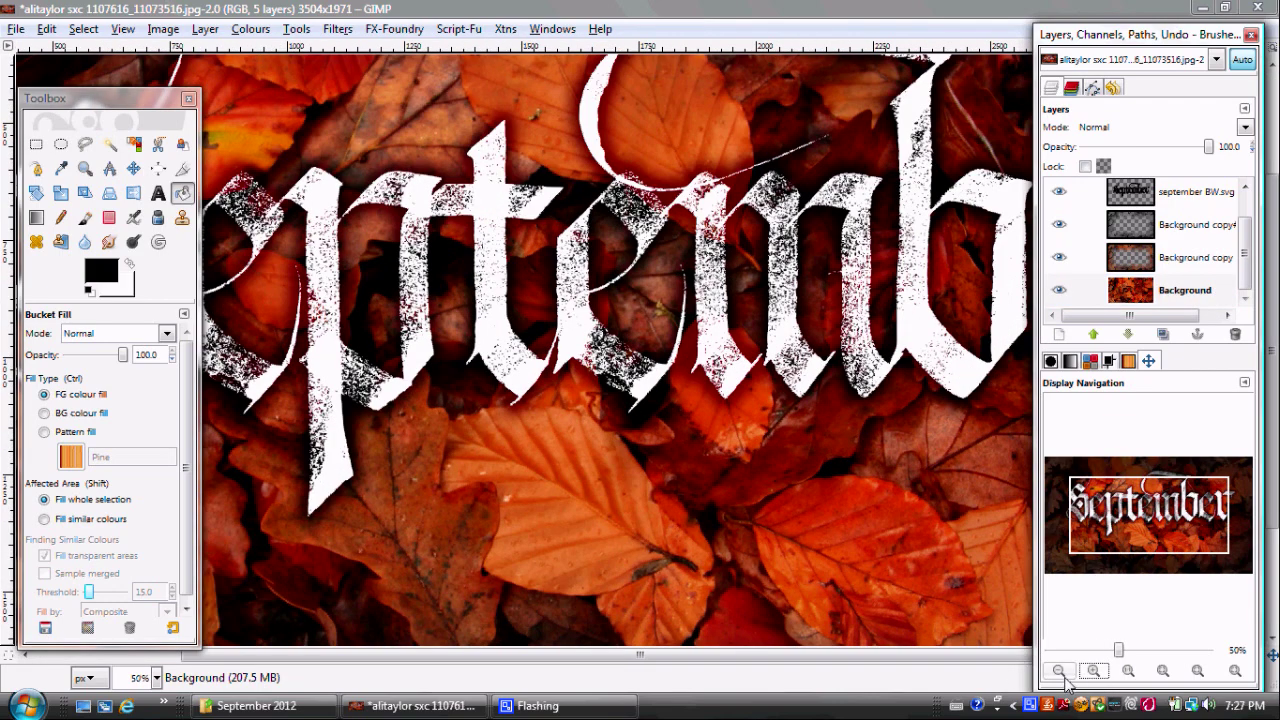
left_click(1060, 672)
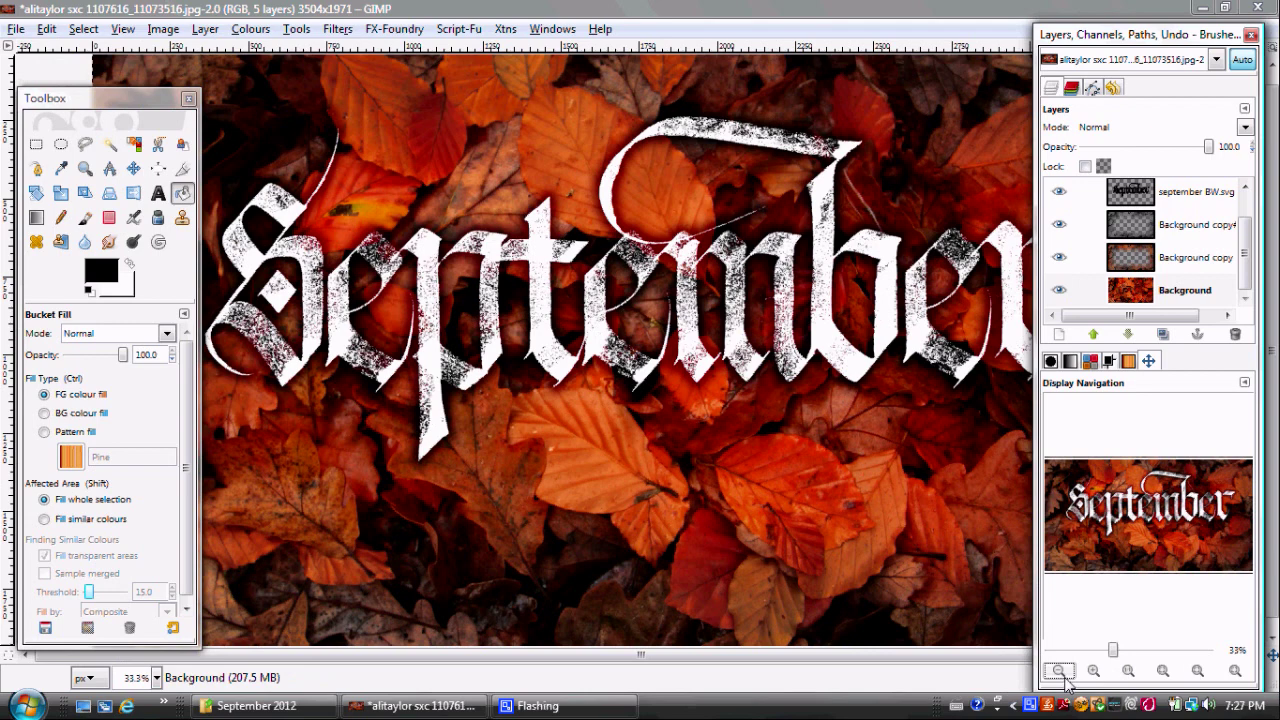
left_click(1162, 671)
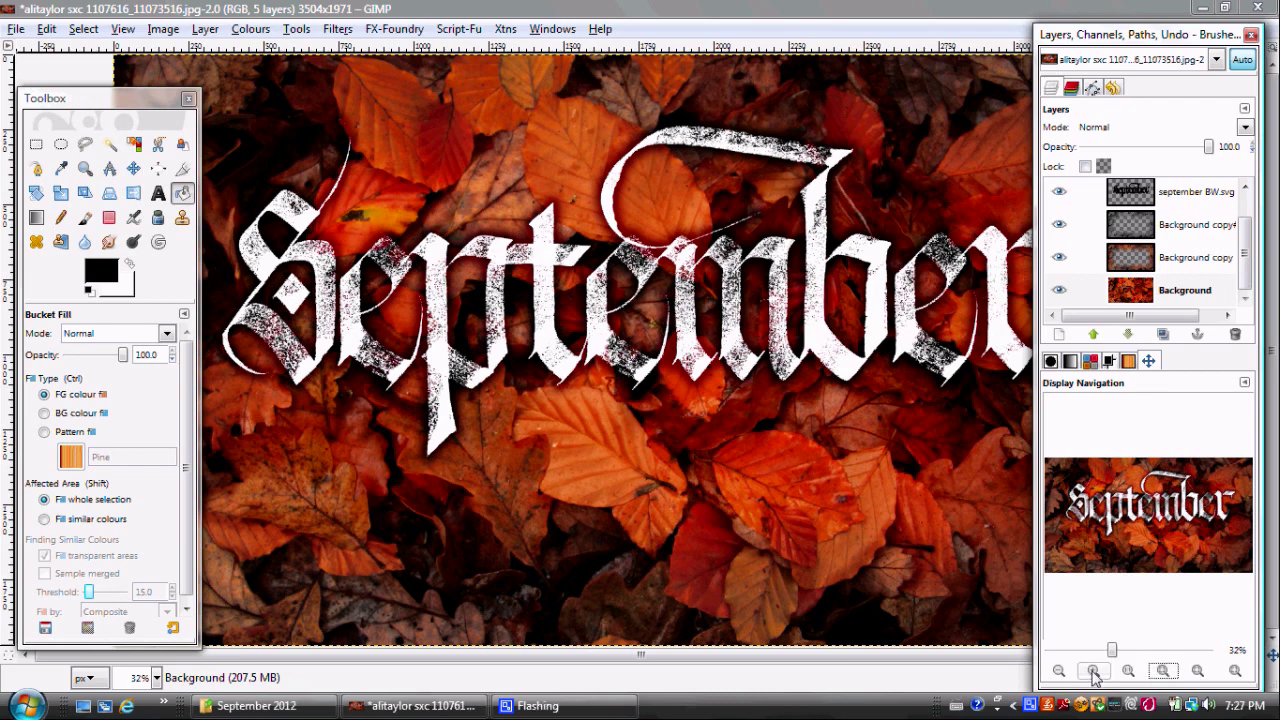
left_click(1062, 671)
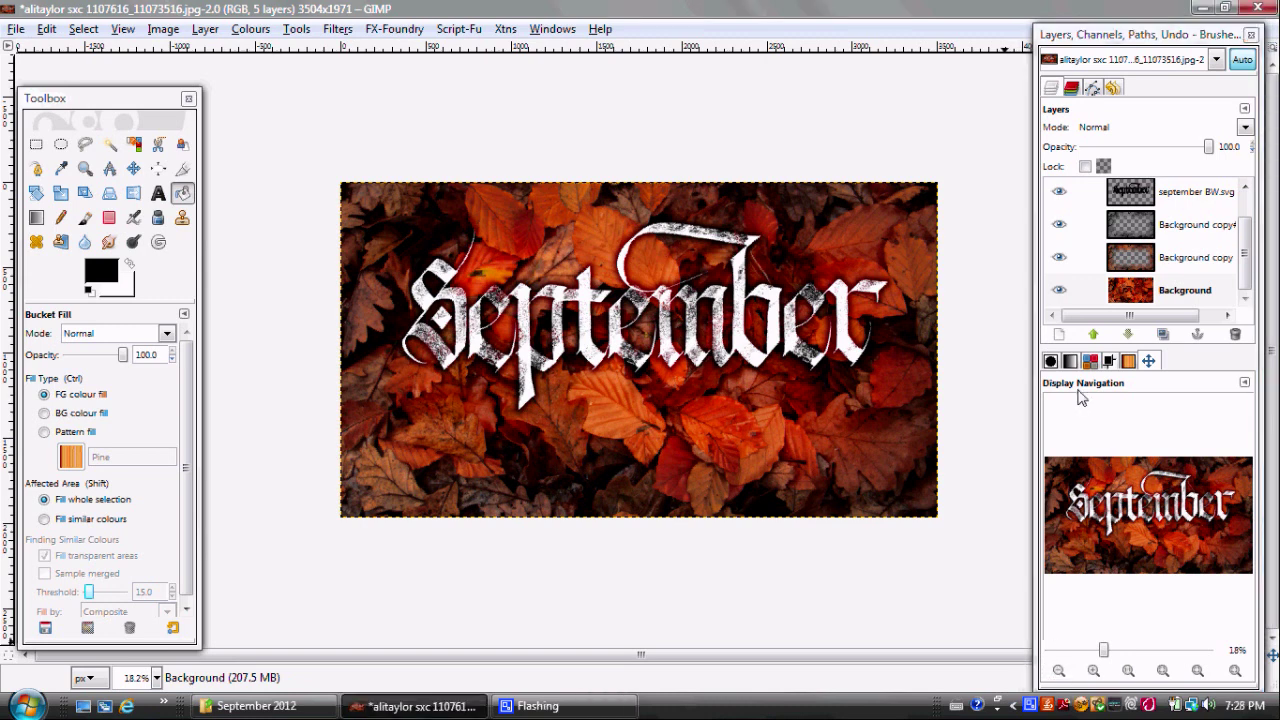
left_click(1130, 224)
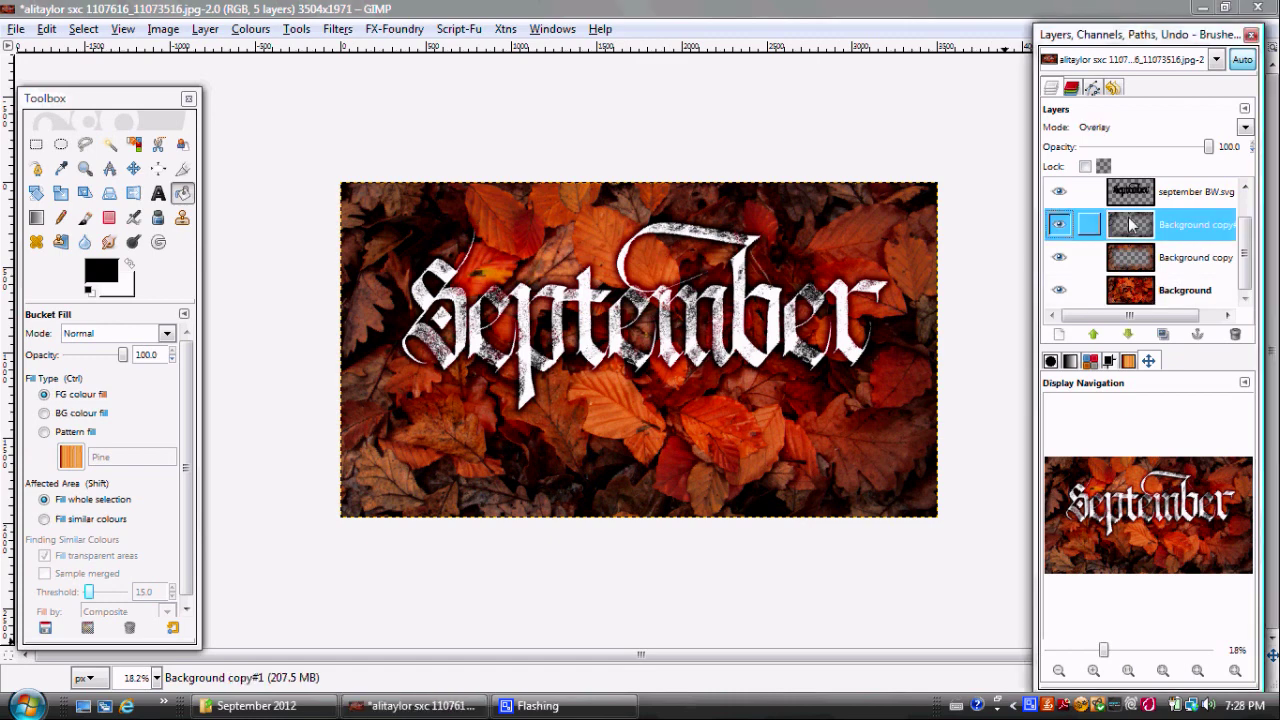
Step: Add a new transparent layer and pattern-fill it with the Warning stripe pattern
left_click(1060, 334)
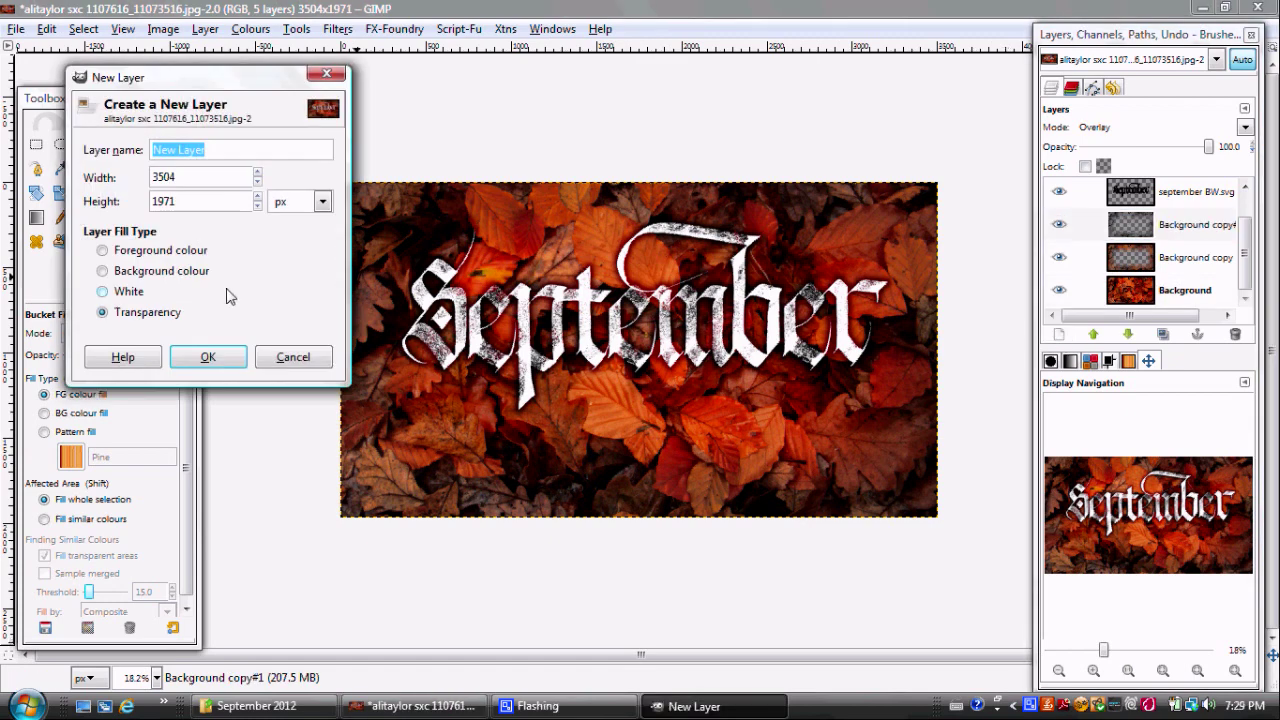
left_click(190, 365)
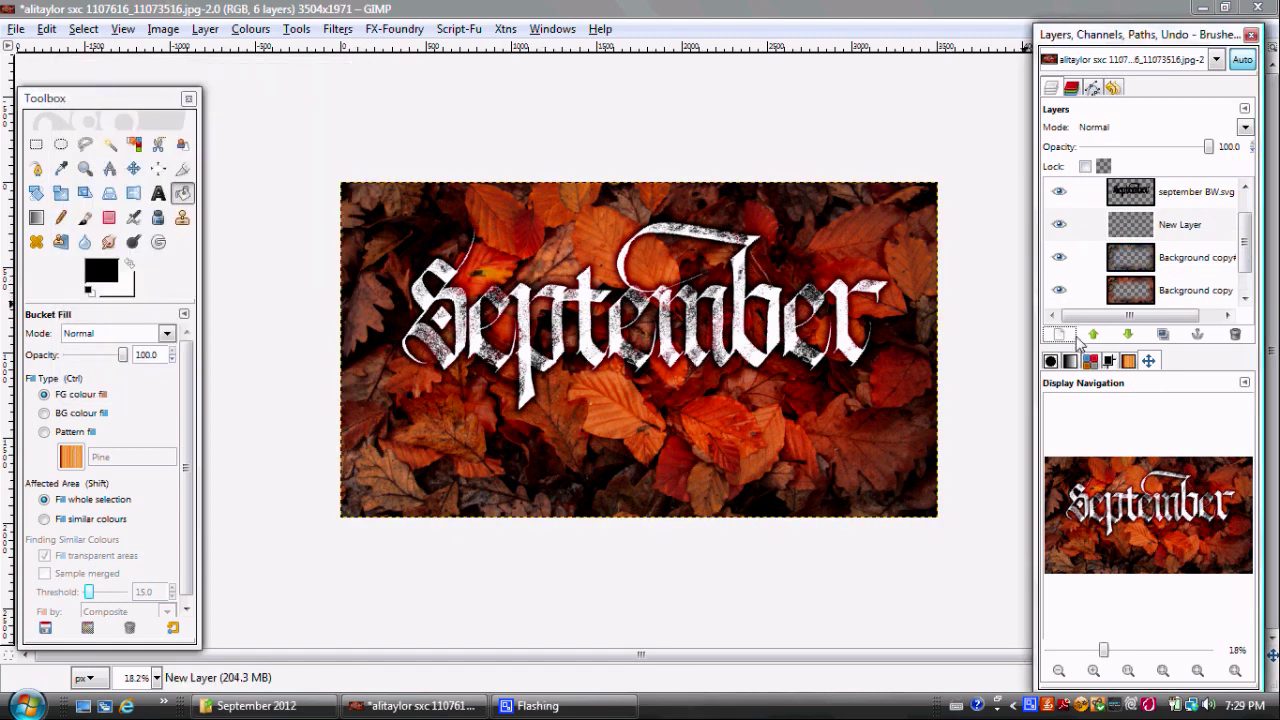
left_click(1127, 363)
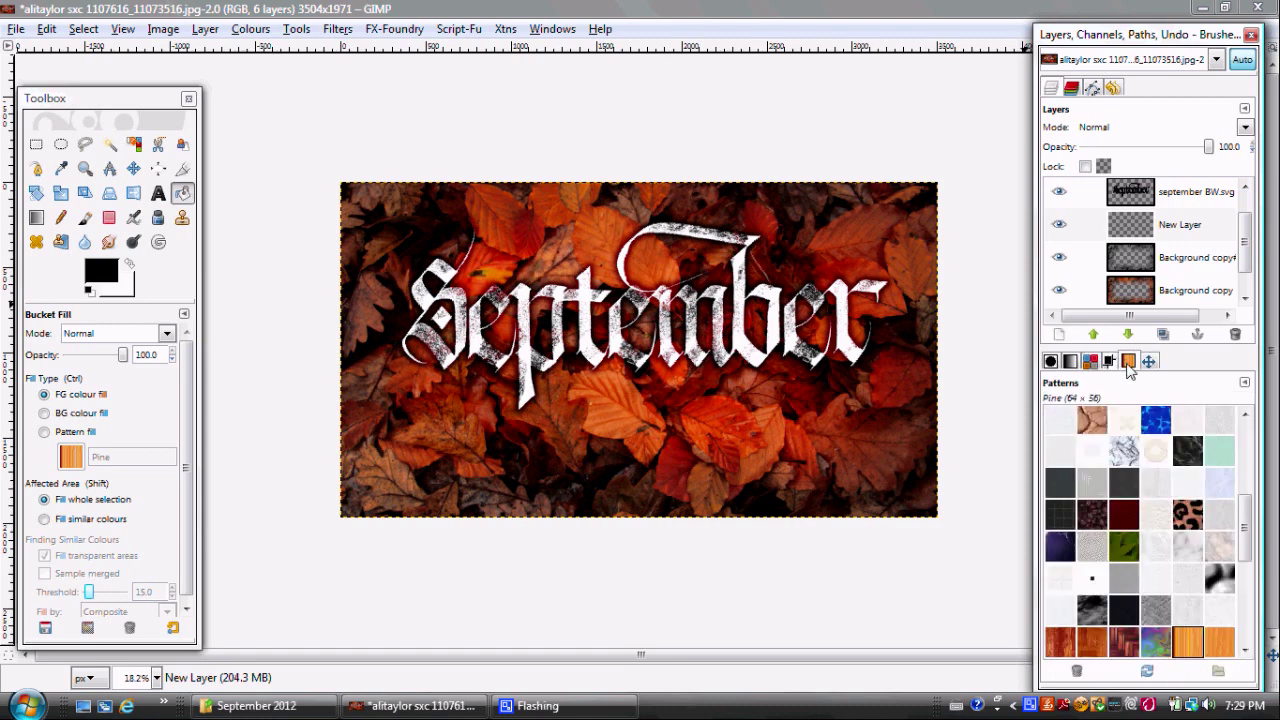
left_click_drag(1249, 506, 1248, 590)
left_click(1092, 580)
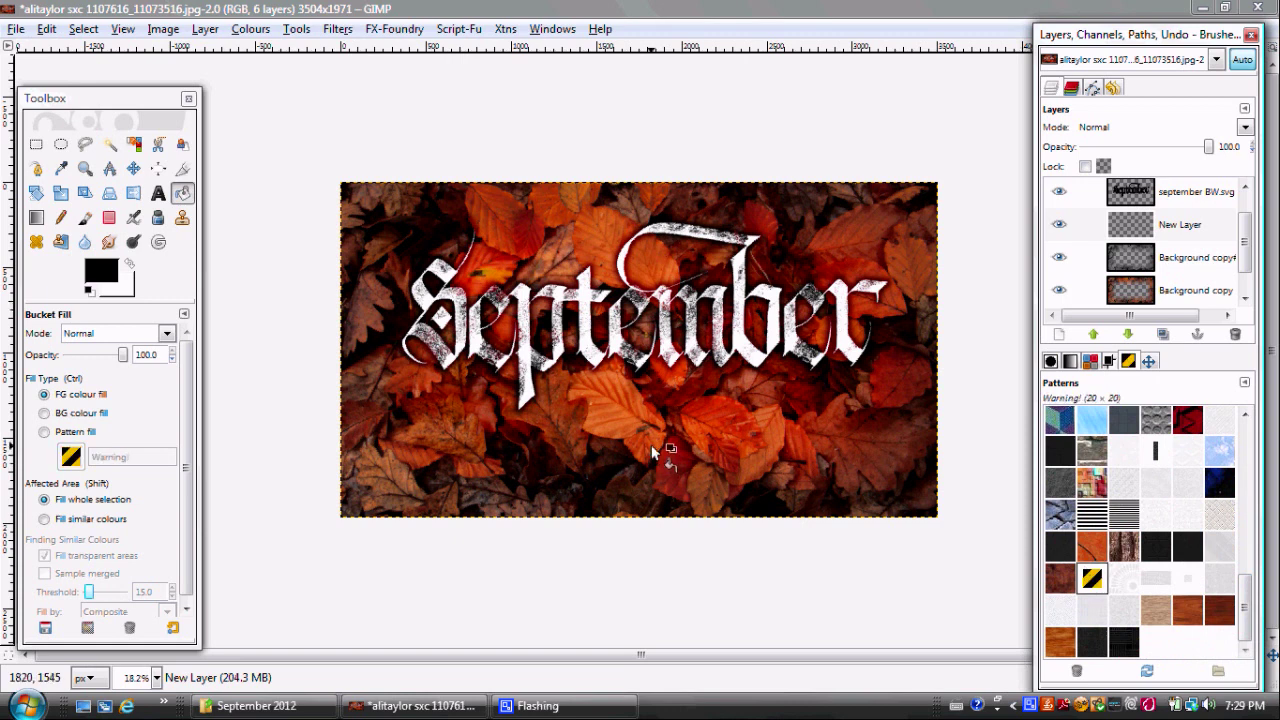
left_click(45, 433)
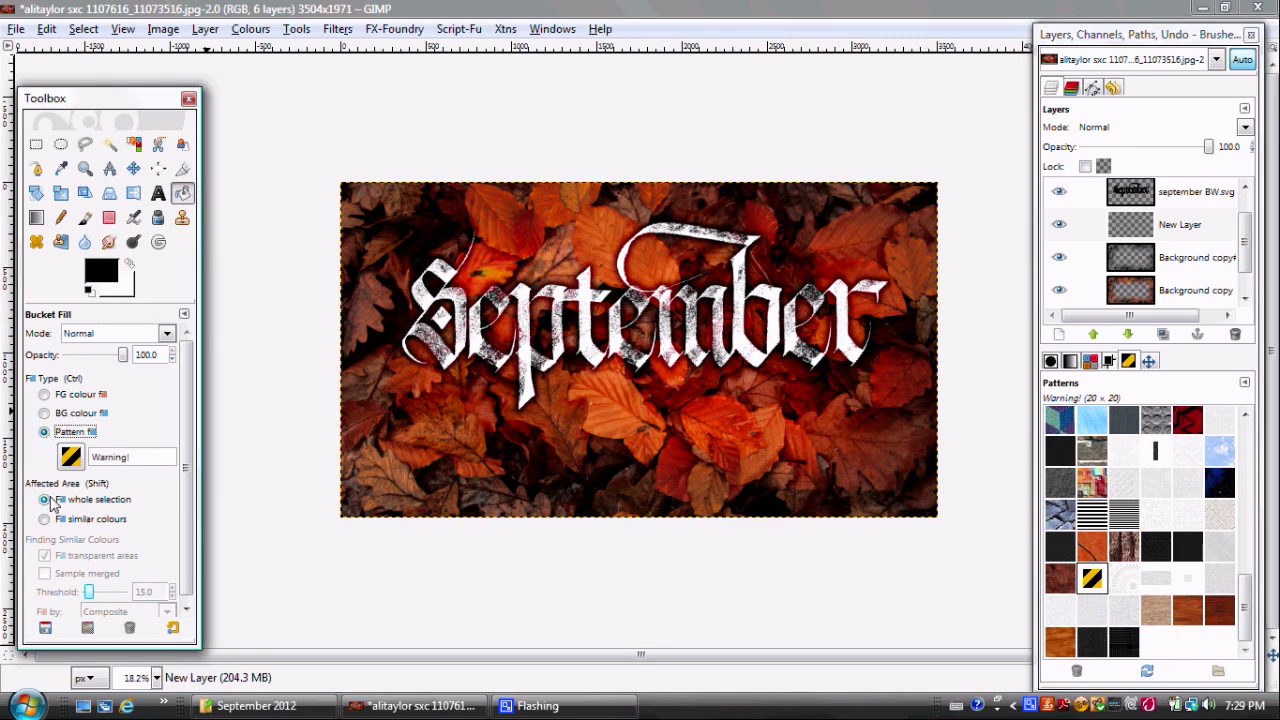
left_click(427, 430)
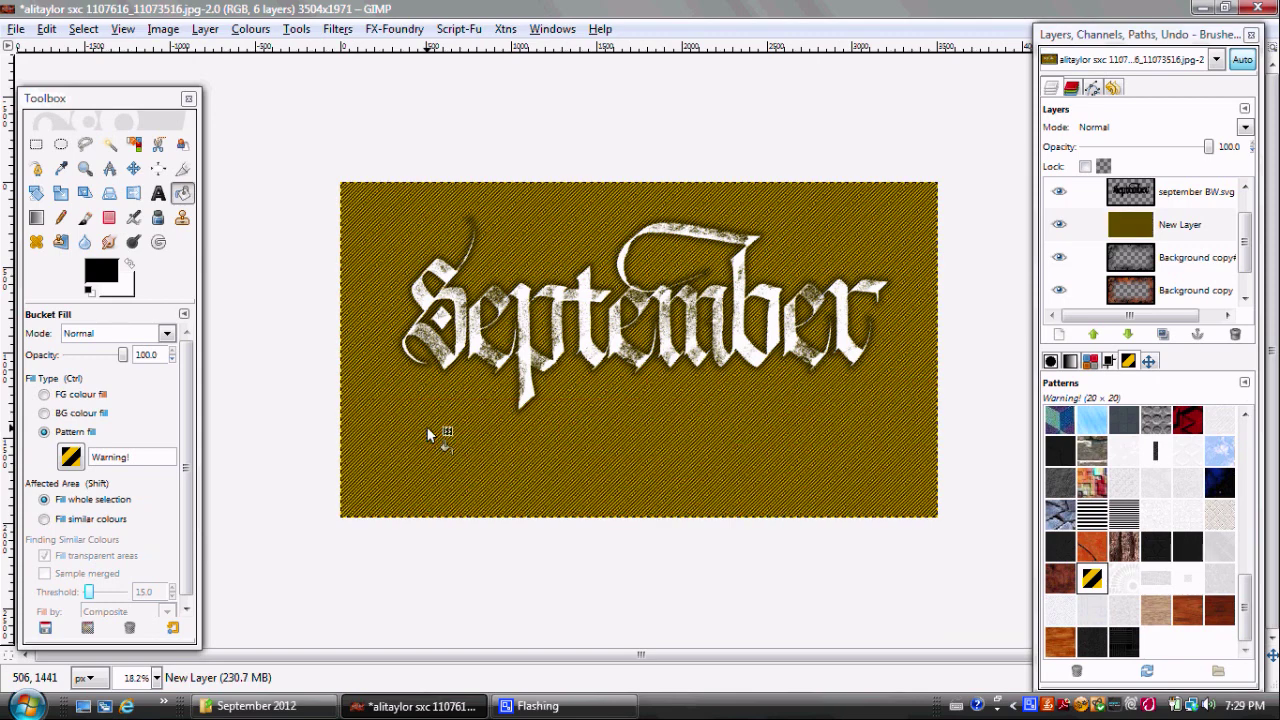
left_click(249, 29)
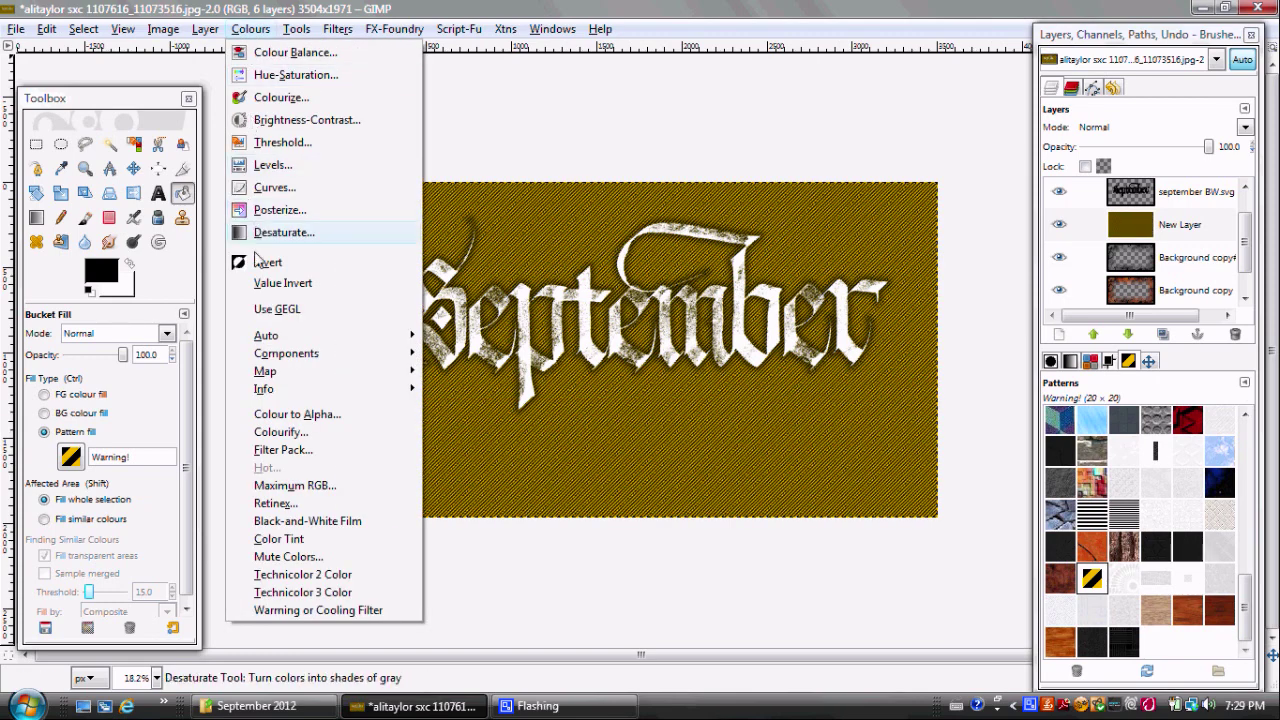
Step: Apply Colour to Alpha with black (000000) so only the yellow stripes remain
left_click(290, 414)
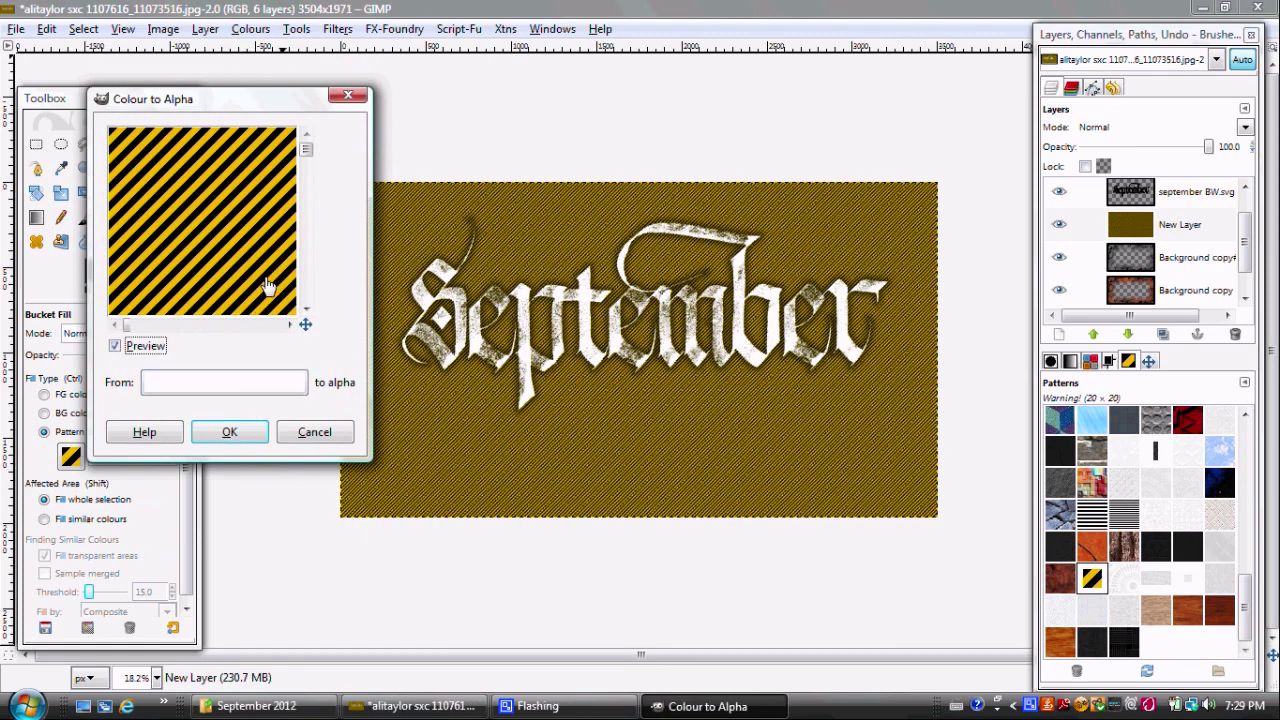
left_click(233, 384)
left_click(233, 384)
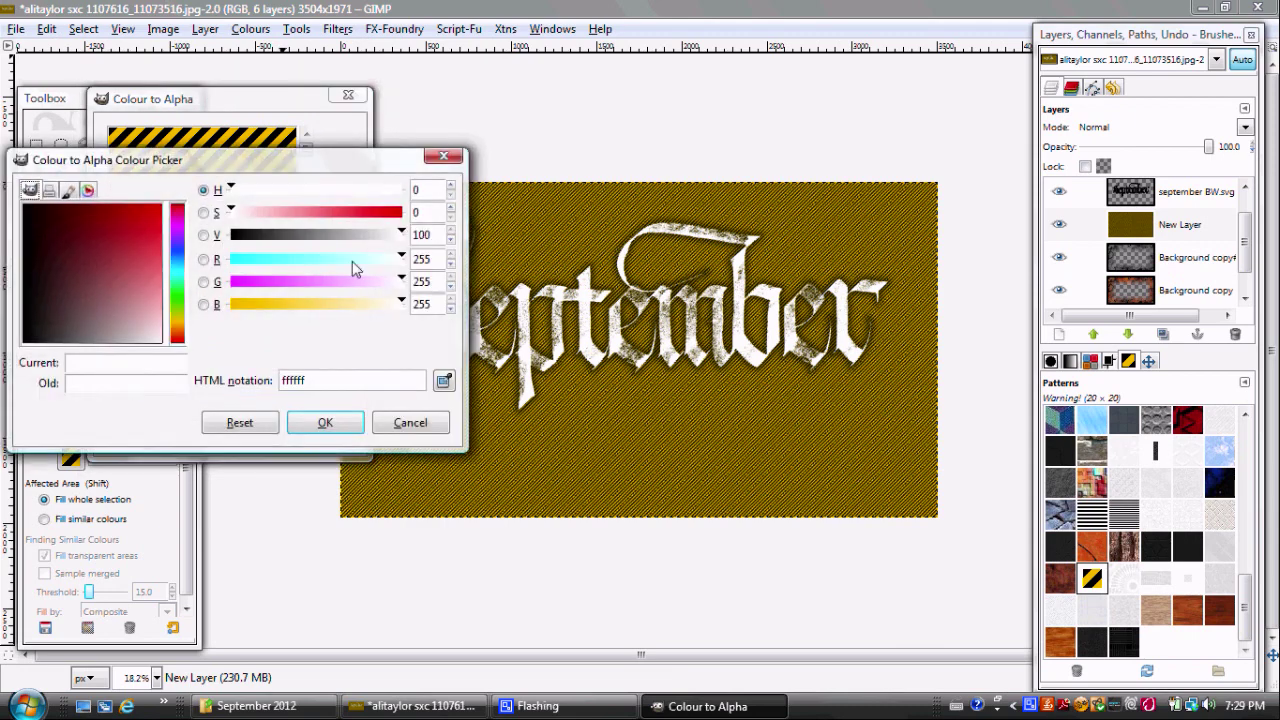
left_click_drag(403, 234, 222, 235)
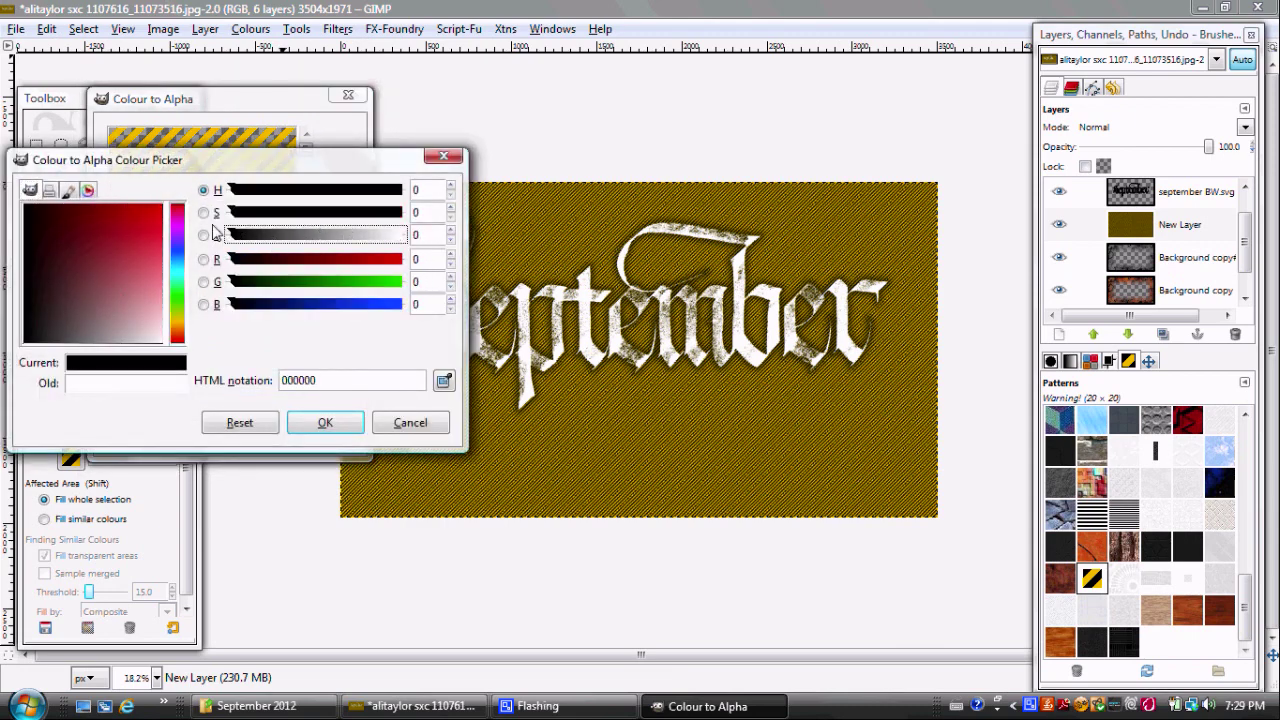
left_click(302, 424)
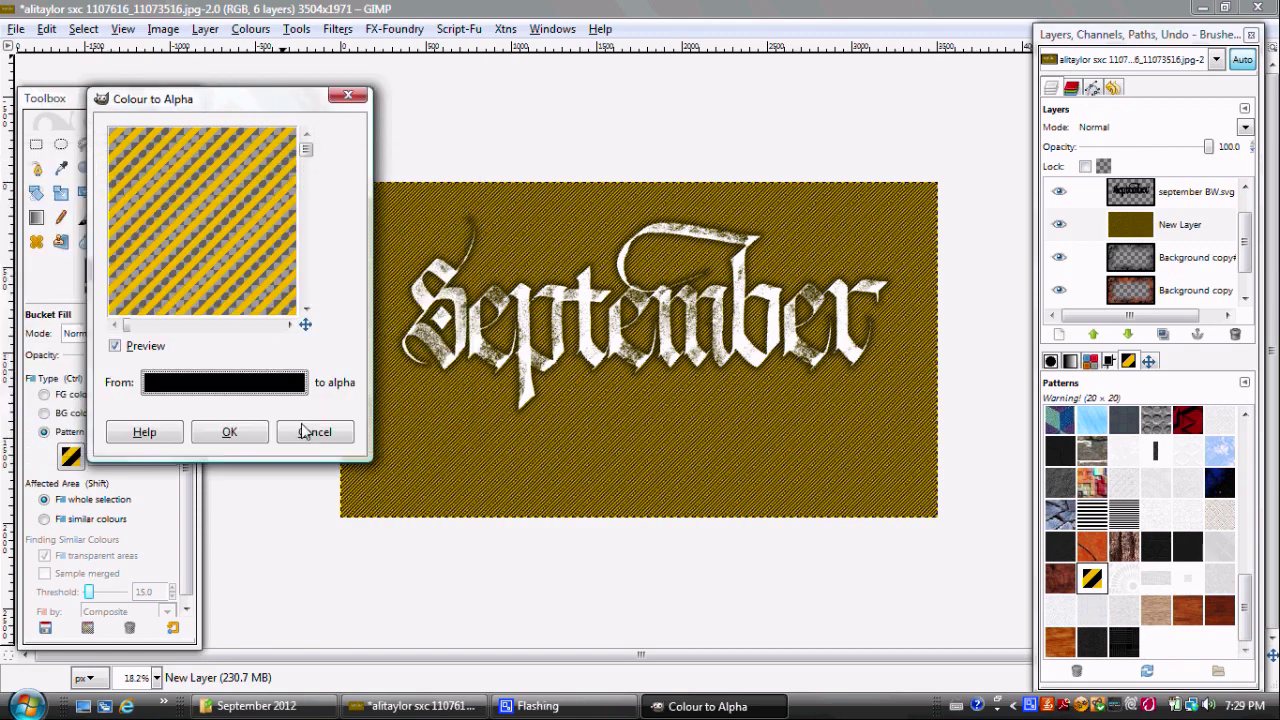
left_click(250, 438)
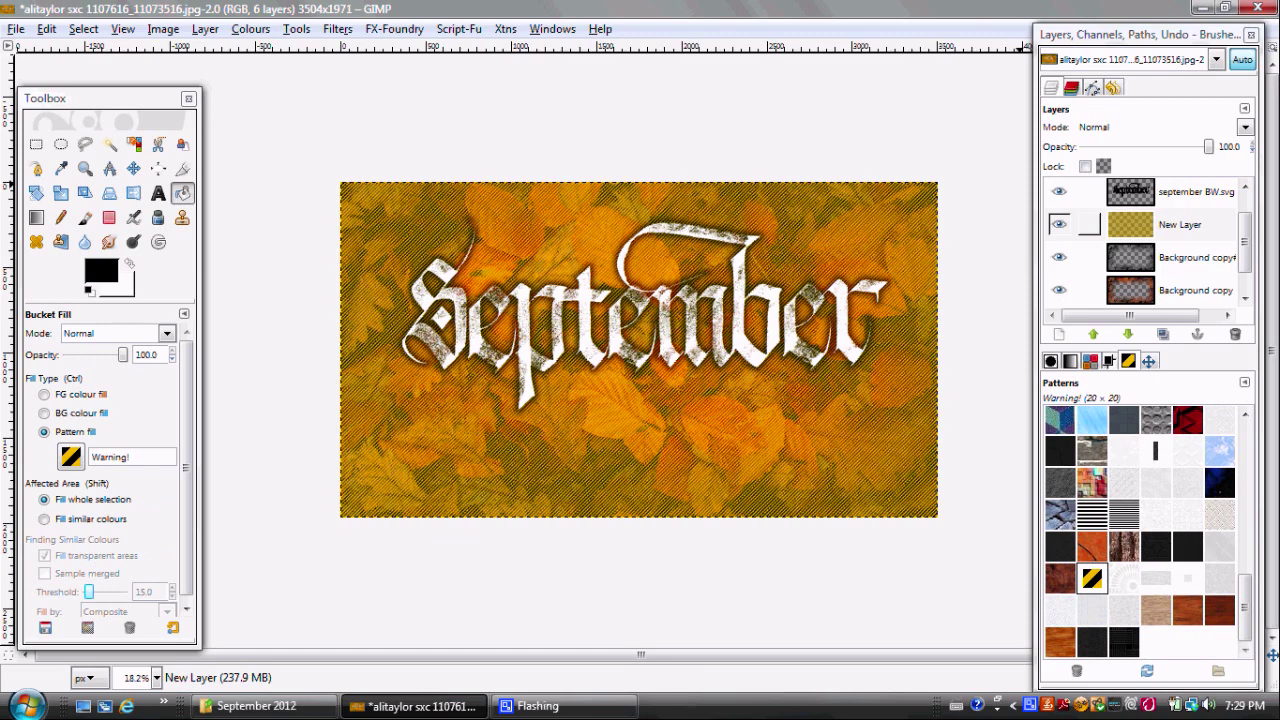
right_click(1127, 225)
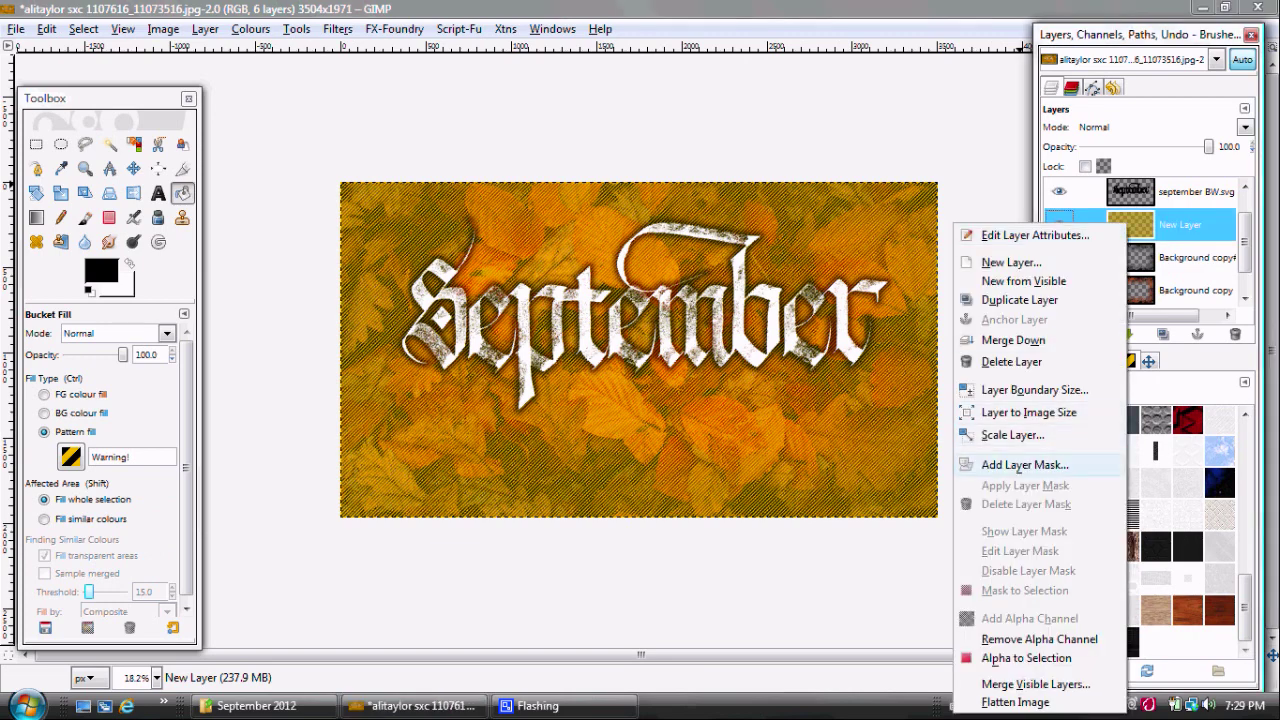
Step: Add a white layer mask to New Layer and drag a reversed radial gradient outward from the centre
left_click(1022, 465)
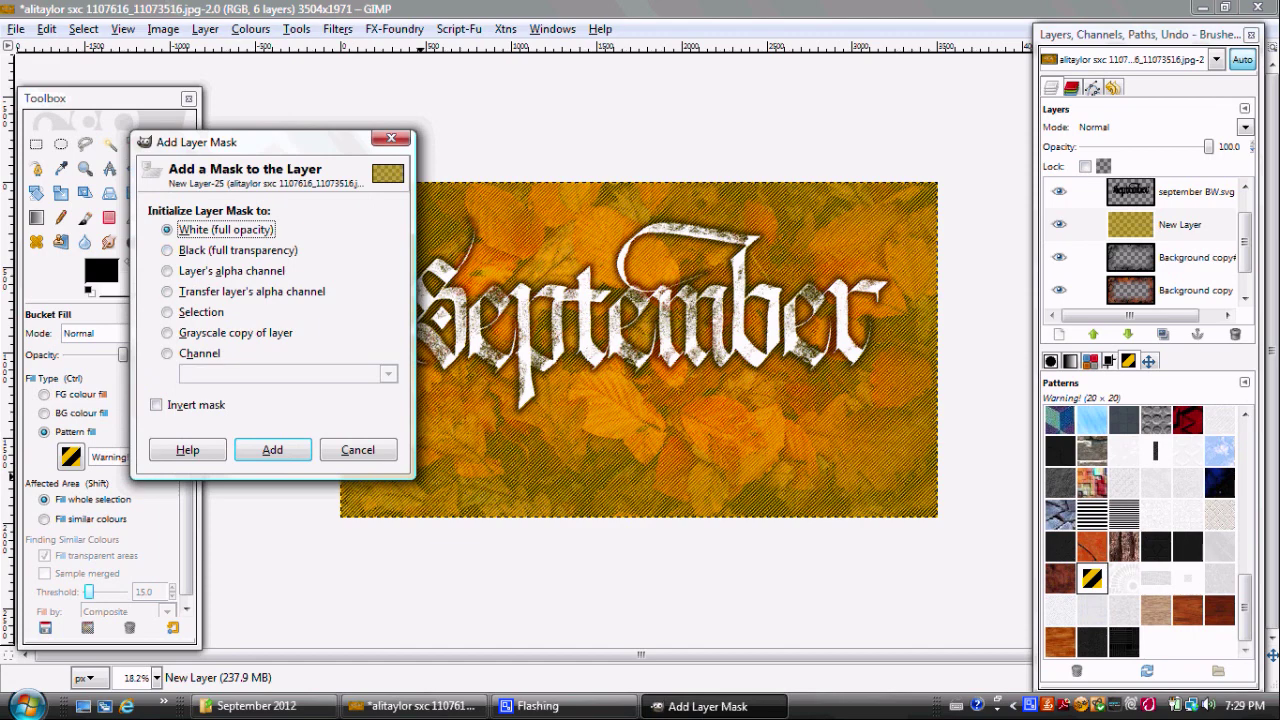
left_click(272, 450)
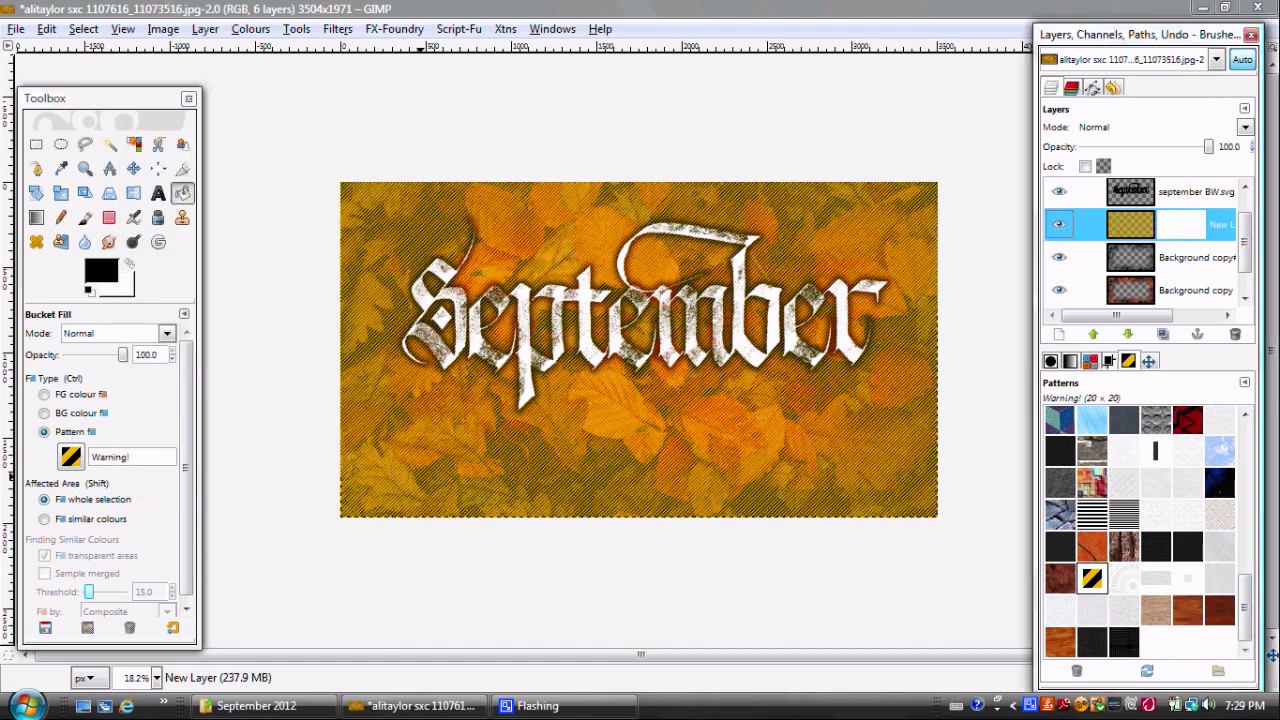
key("l")
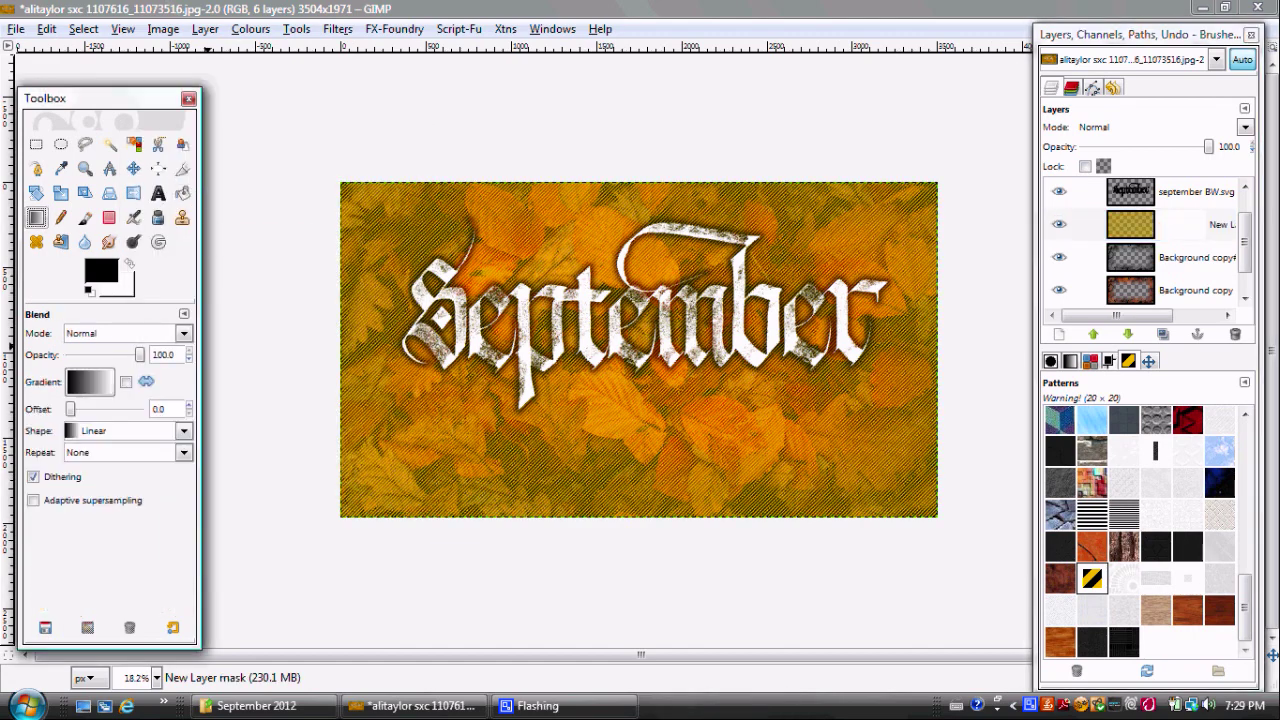
left_click(183, 430)
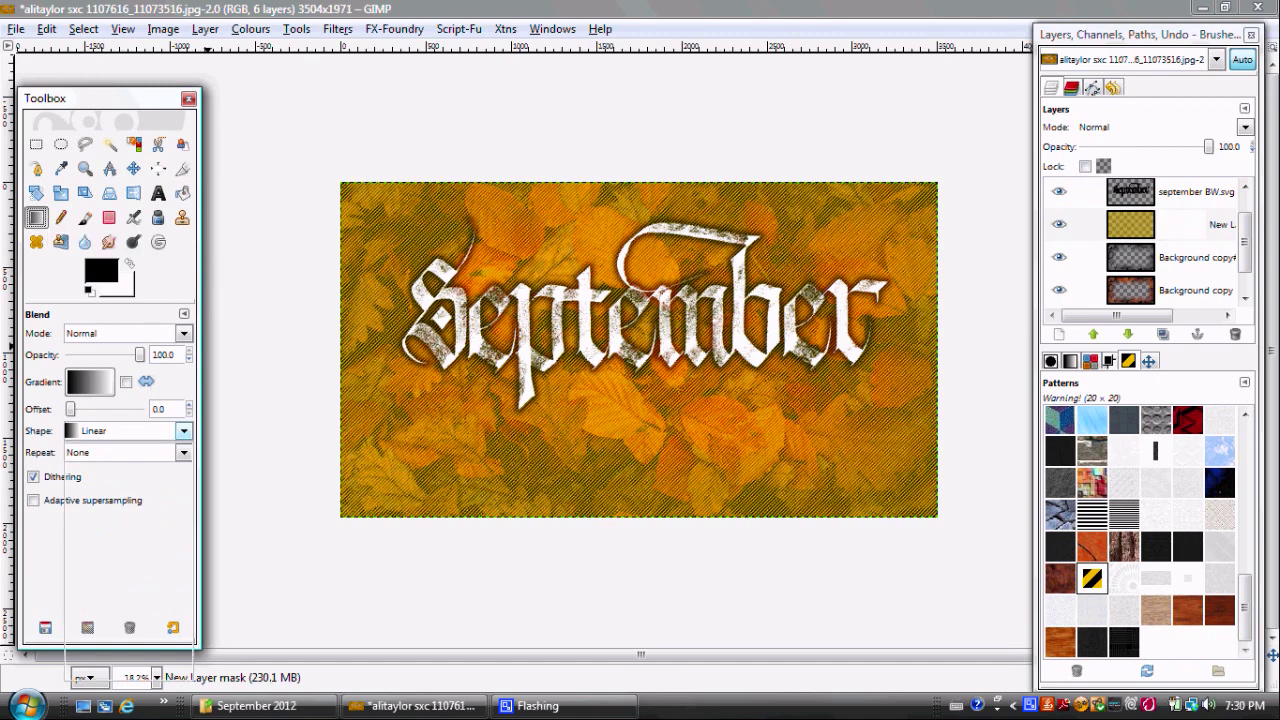
key("Return")
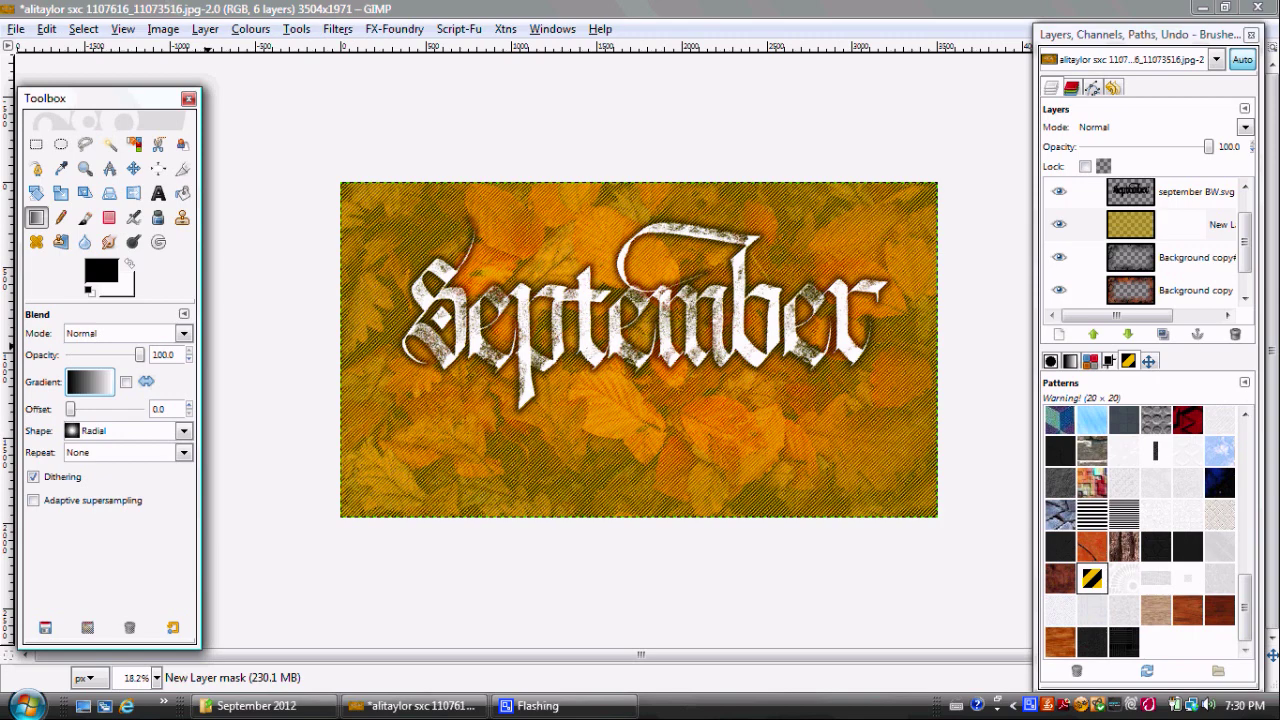
left_click(146, 381)
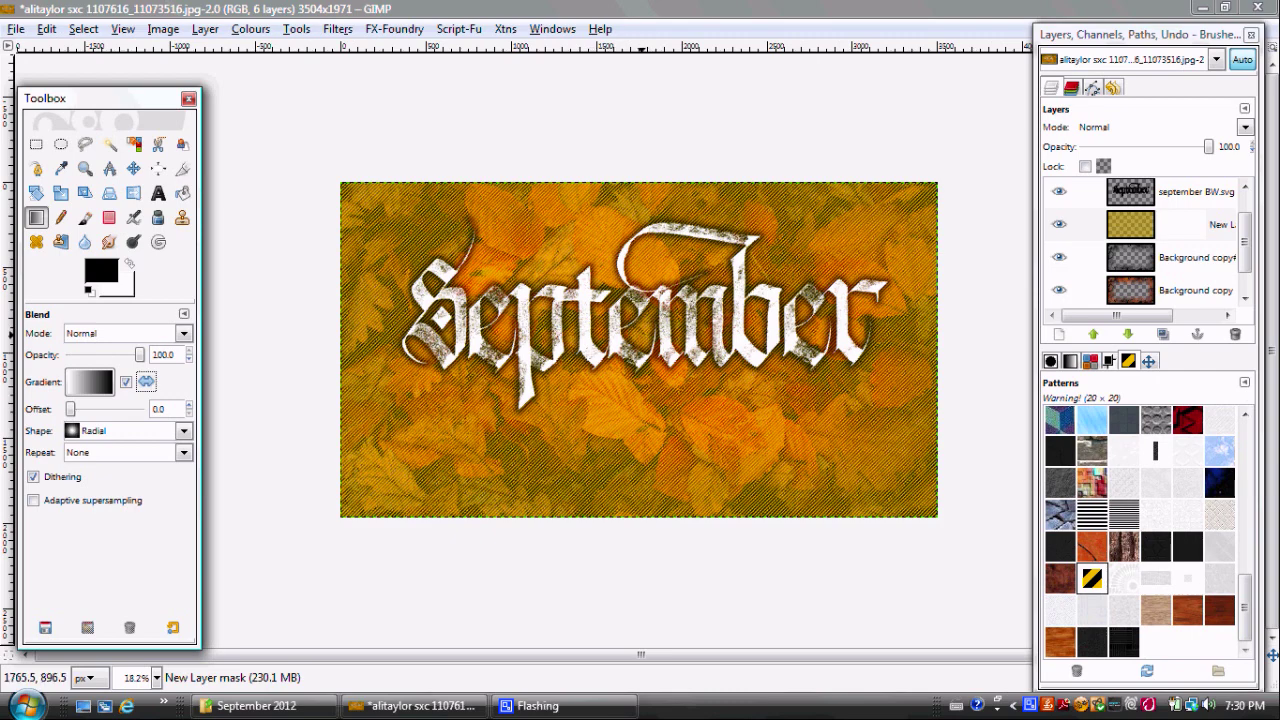
left_click_drag(656, 359, 443, 481)
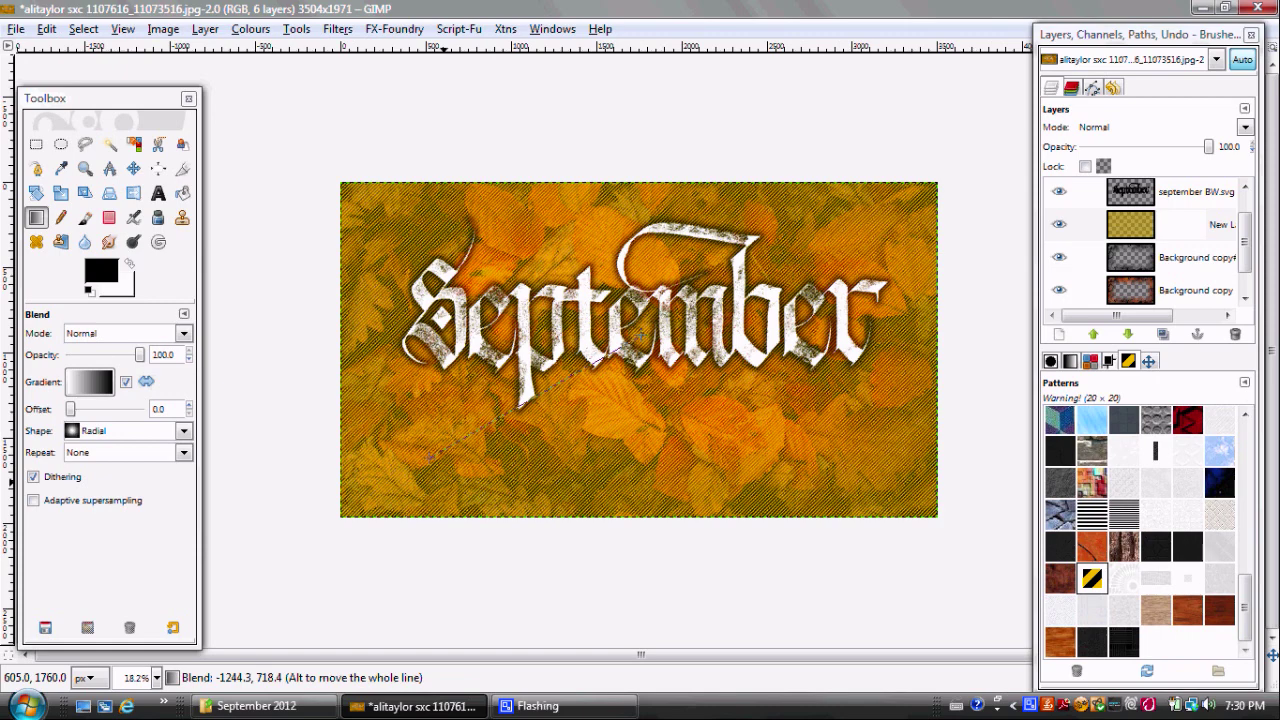
left_click_drag(430, 458, 430, 458)
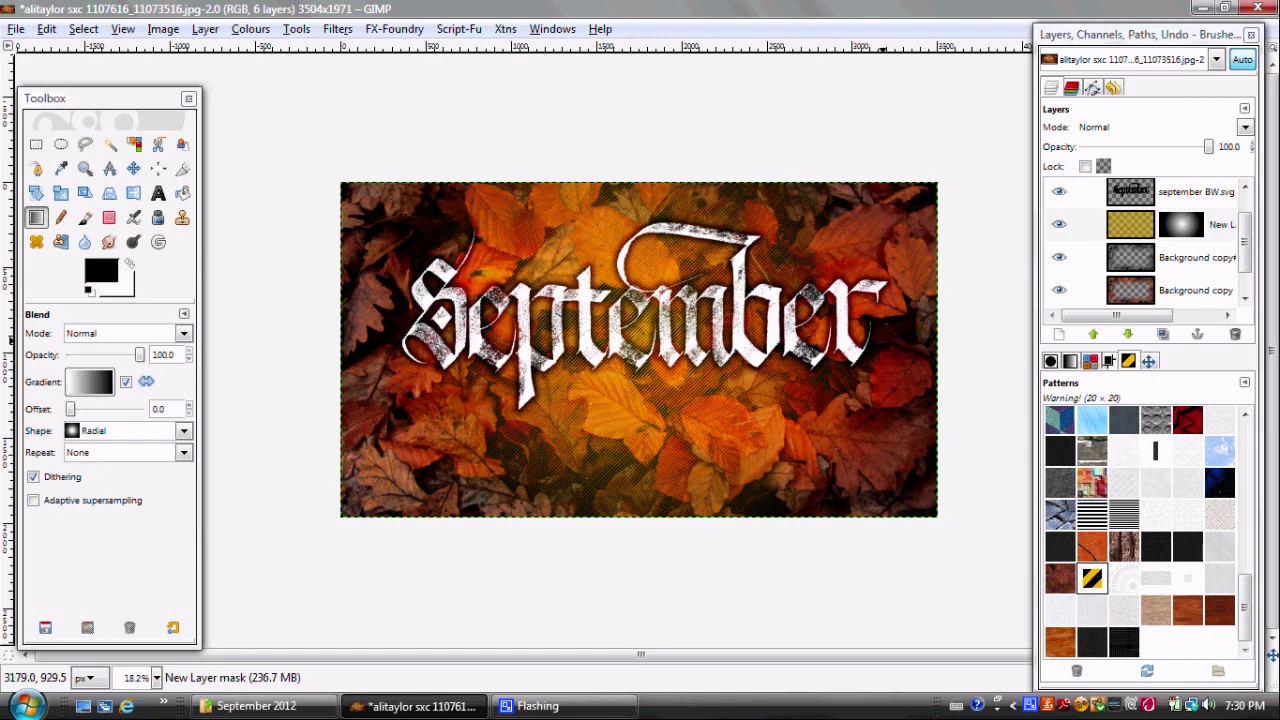
Step: Switch the stripe layer to Overlay mode, then zoom in on the lettering and back out to check
left_click(1245, 127)
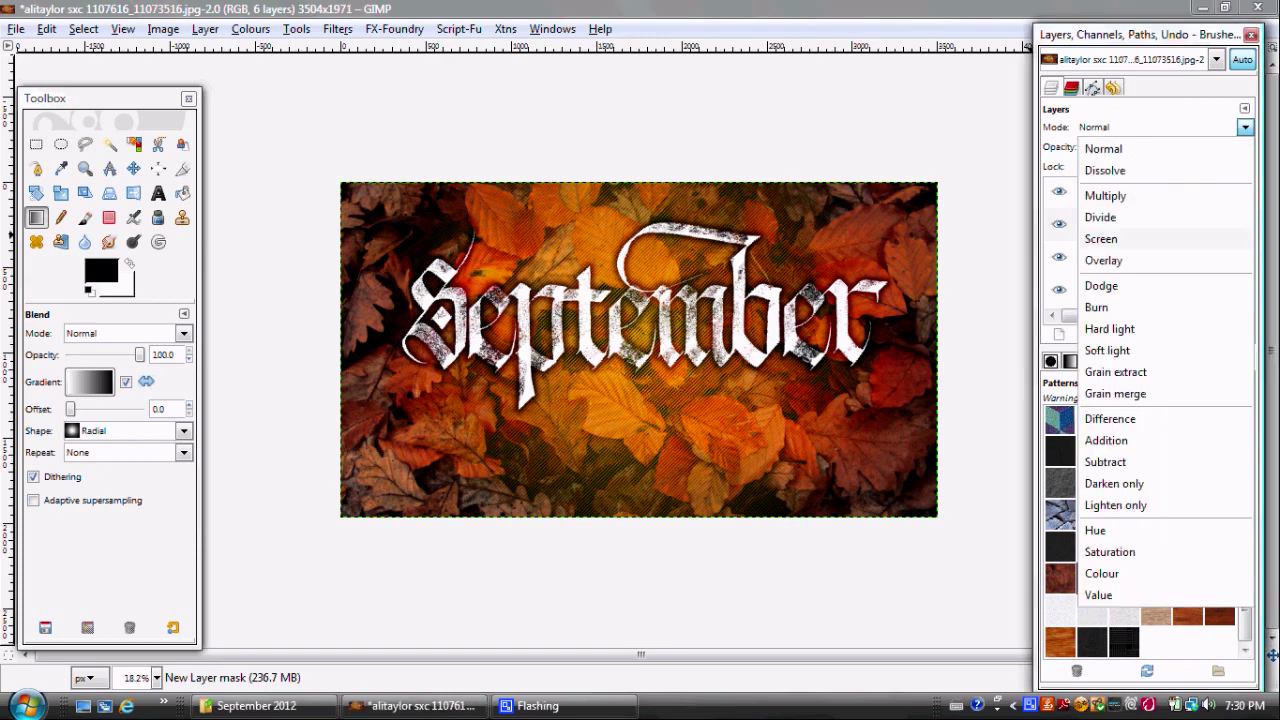
left_click(1245, 127)
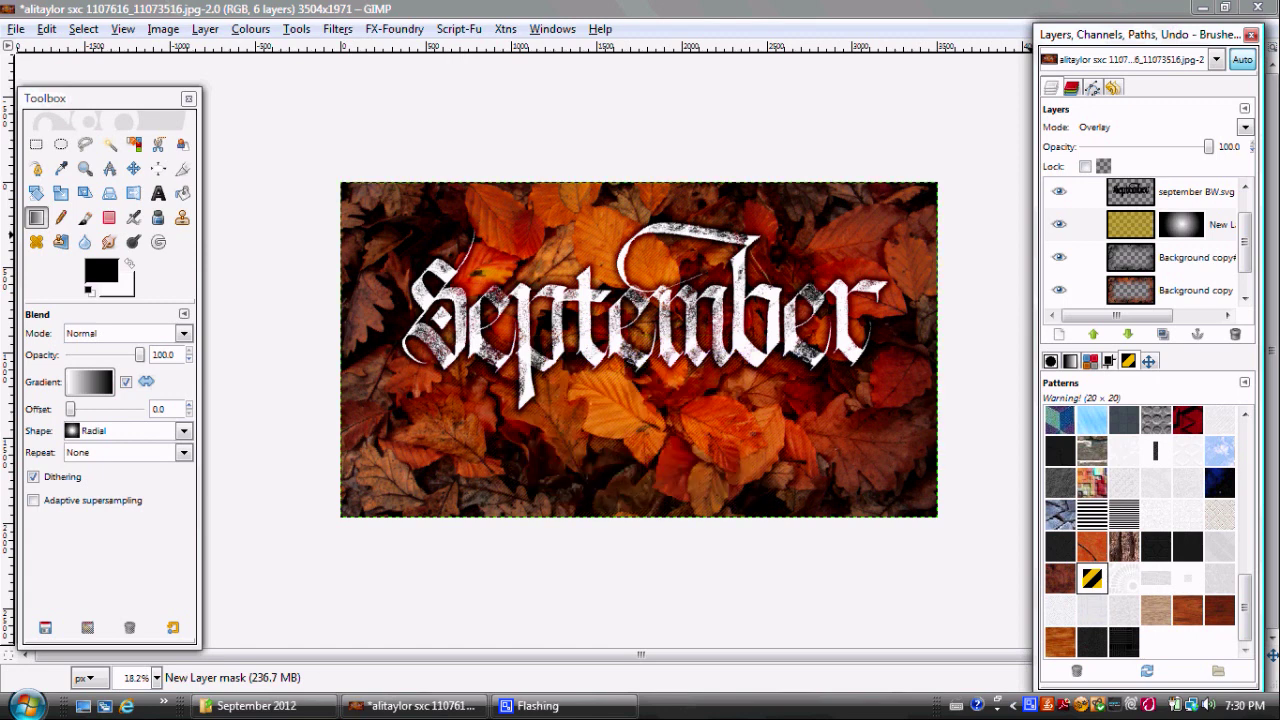
left_click(1148, 361)
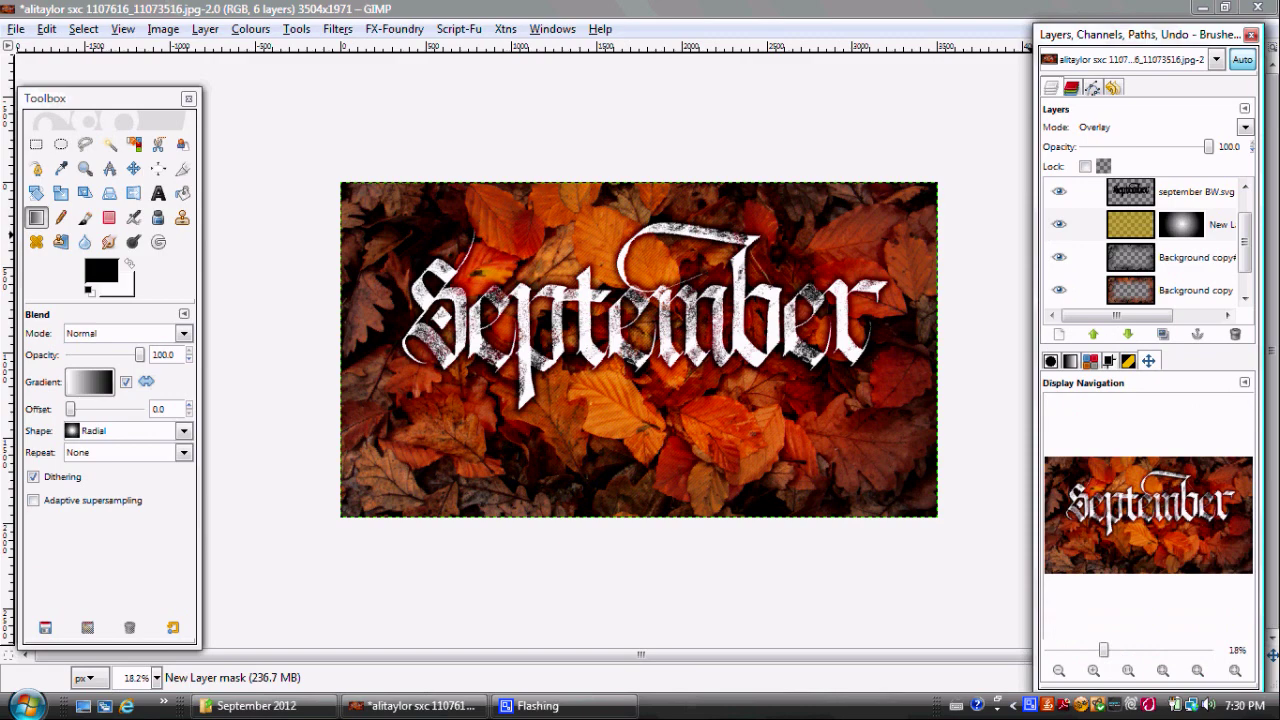
left_click(1093, 671)
left_click(1093, 671)
left_click(1093, 671)
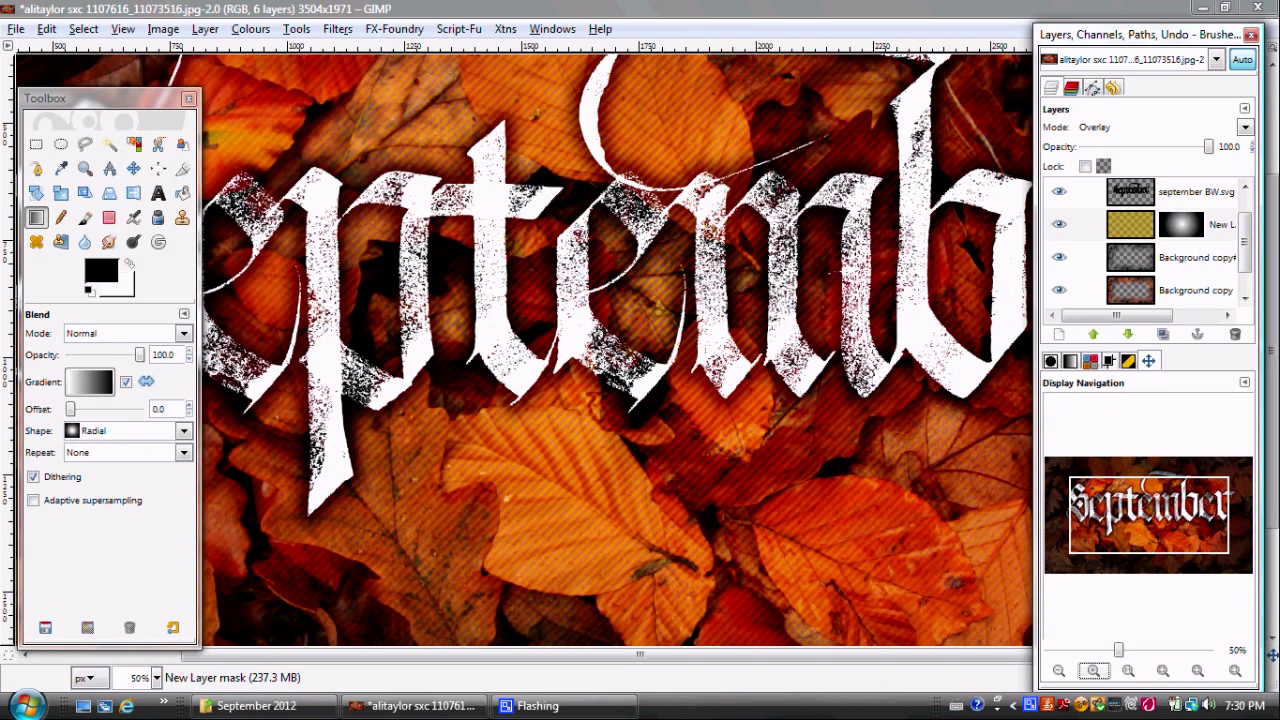
mouse_move(1149, 515)
left_mouse_down()
mouse_move(1119, 485)
mouse_move(1189, 496)
mouse_move(1200, 539)
mouse_move(1157, 553)
mouse_move(1132, 502)
left_mouse_up()
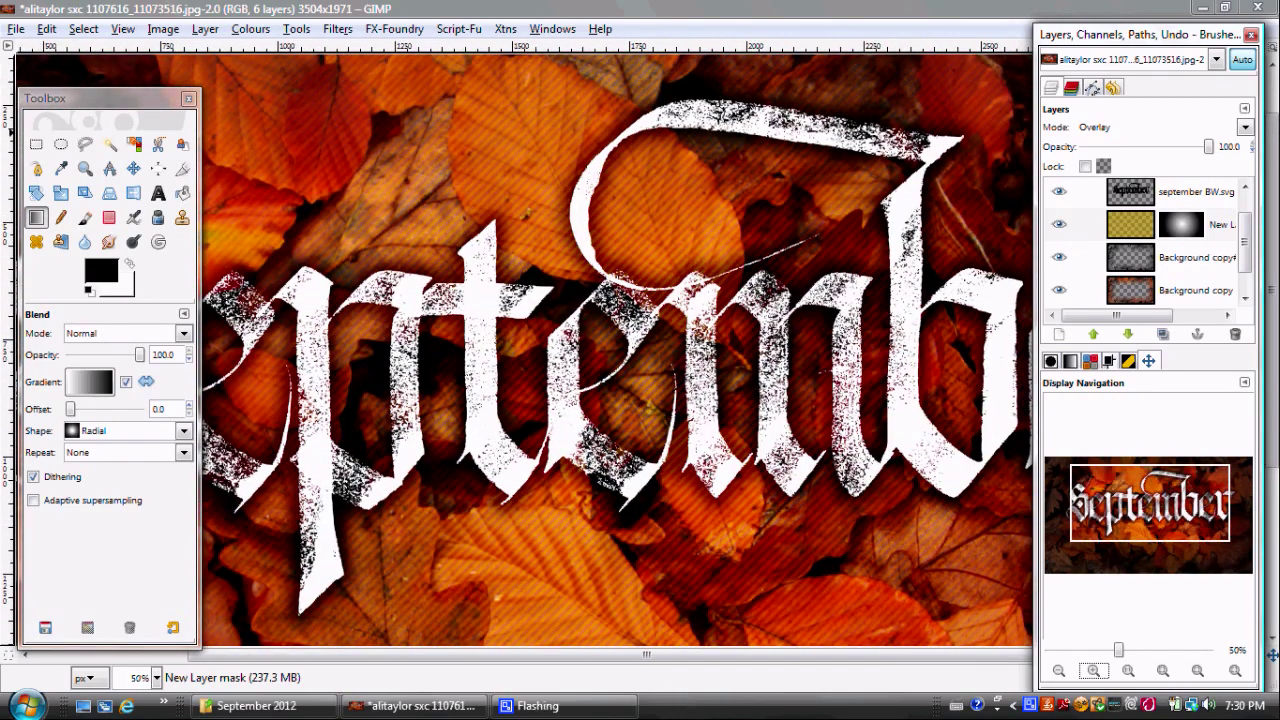
left_click(1059, 671)
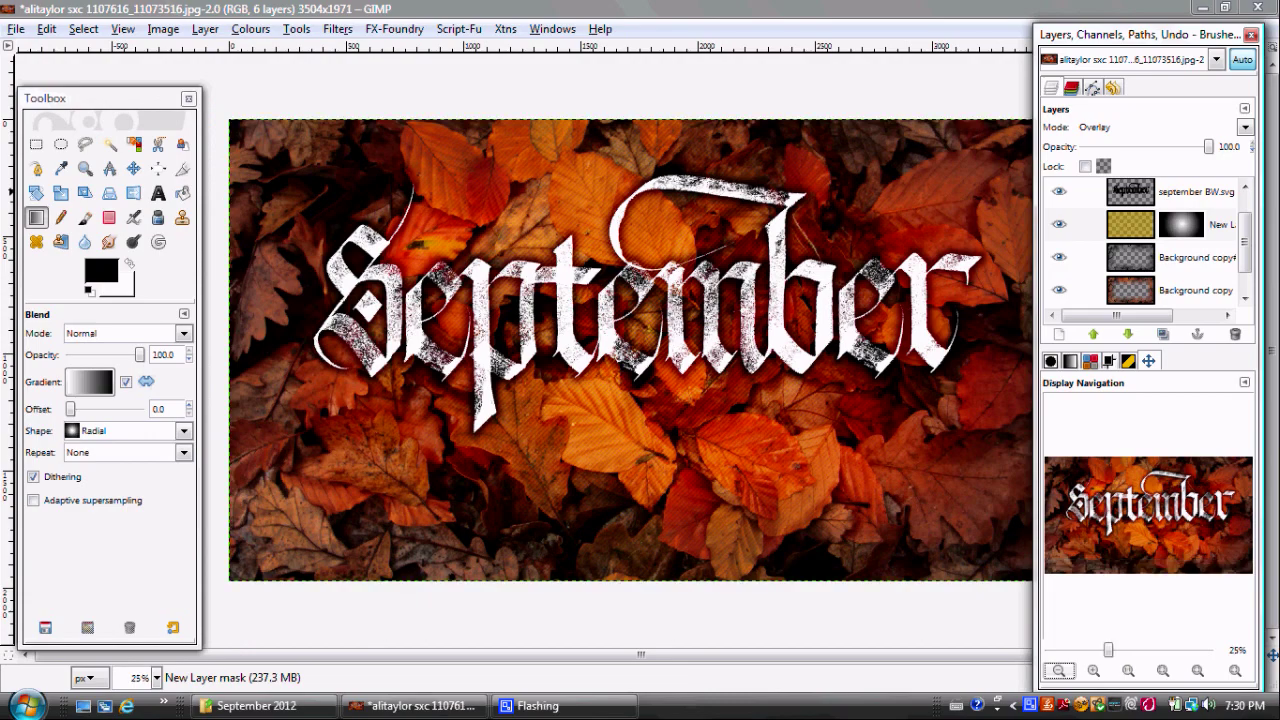